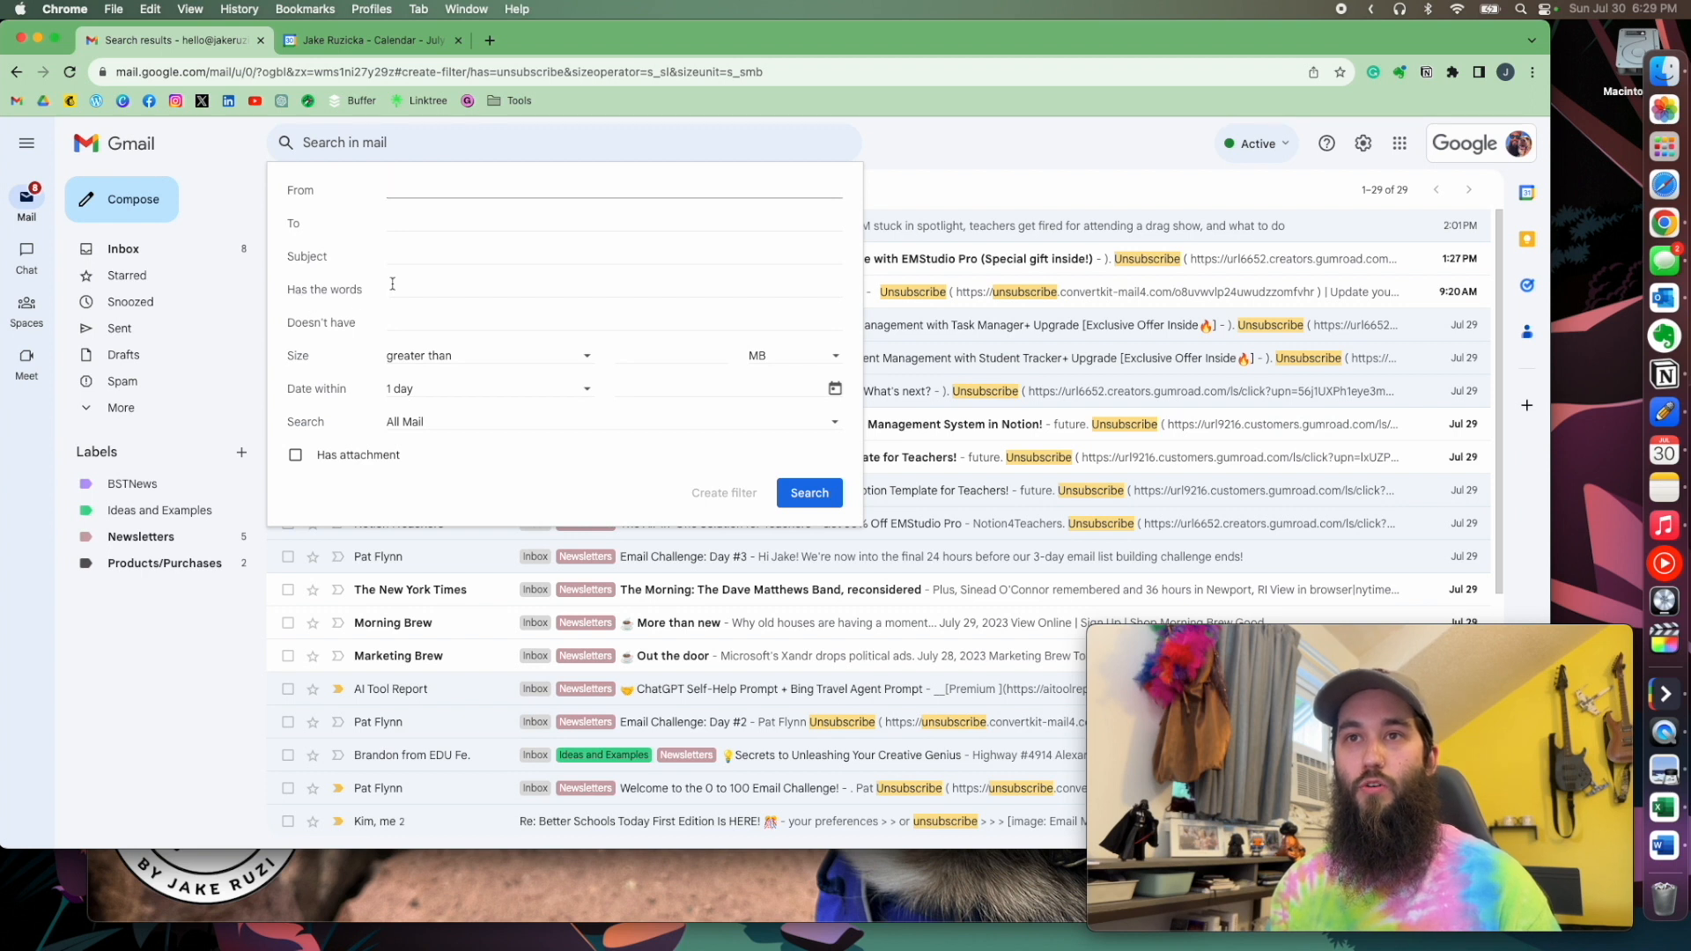
# Step: Set the filter criteria to messages that have the word "unsubscribe" and continue to the filter's actions
pyautogui.click(412, 289)
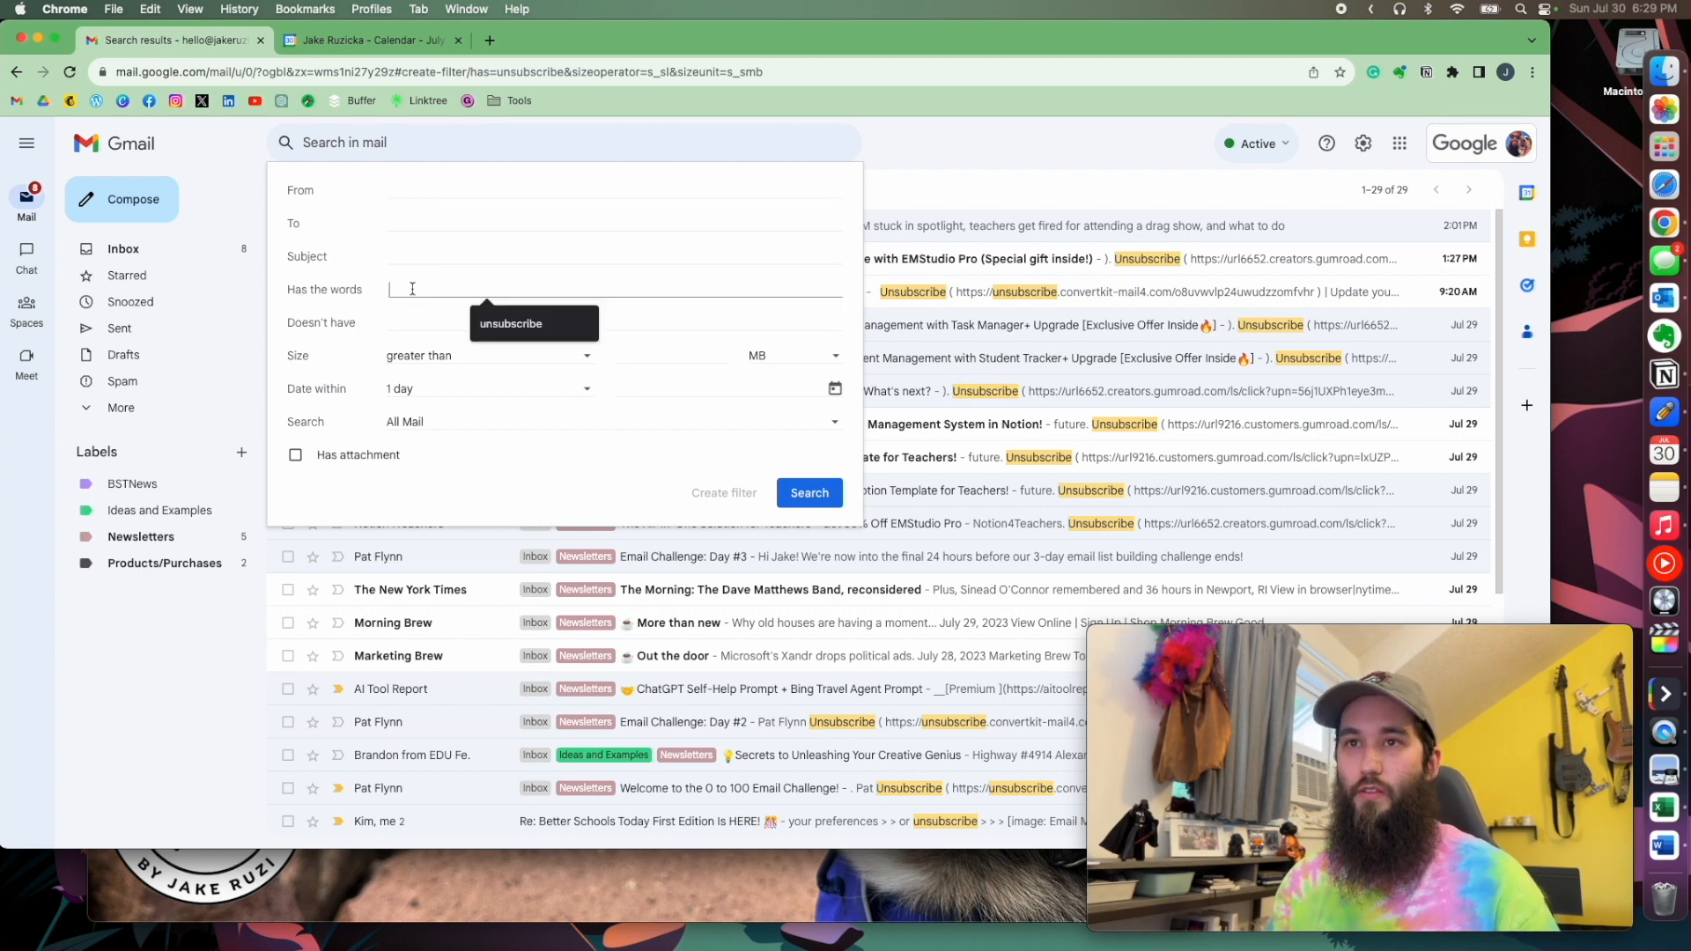
pyautogui.click(518, 332)
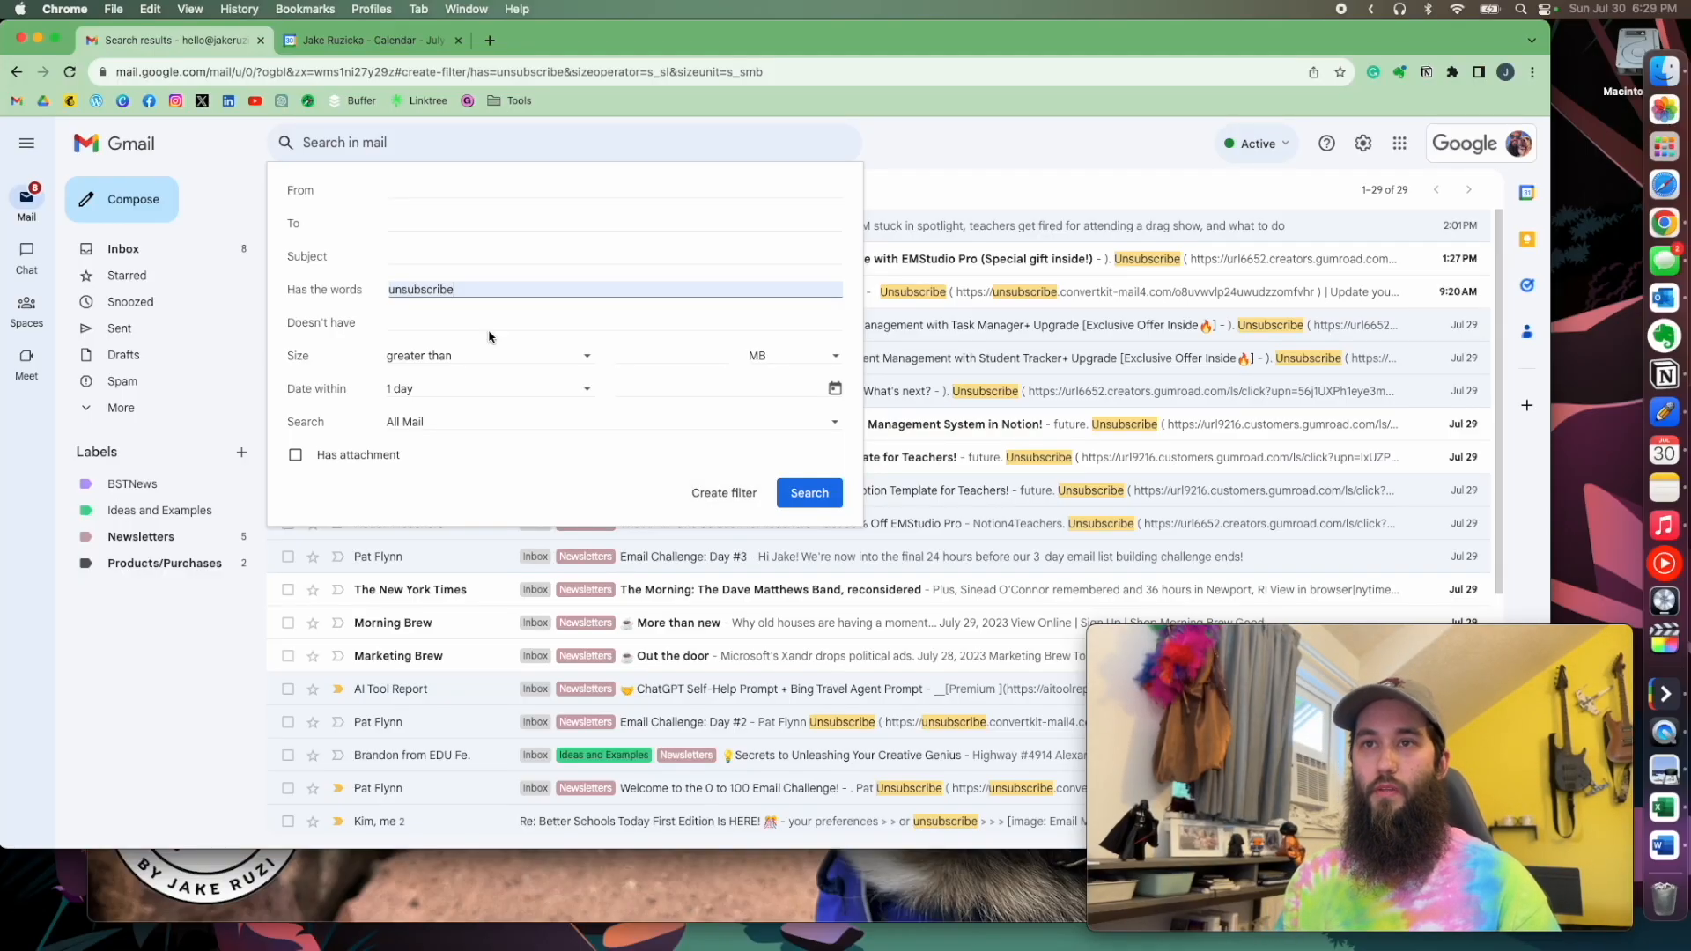
pyautogui.click(718, 501)
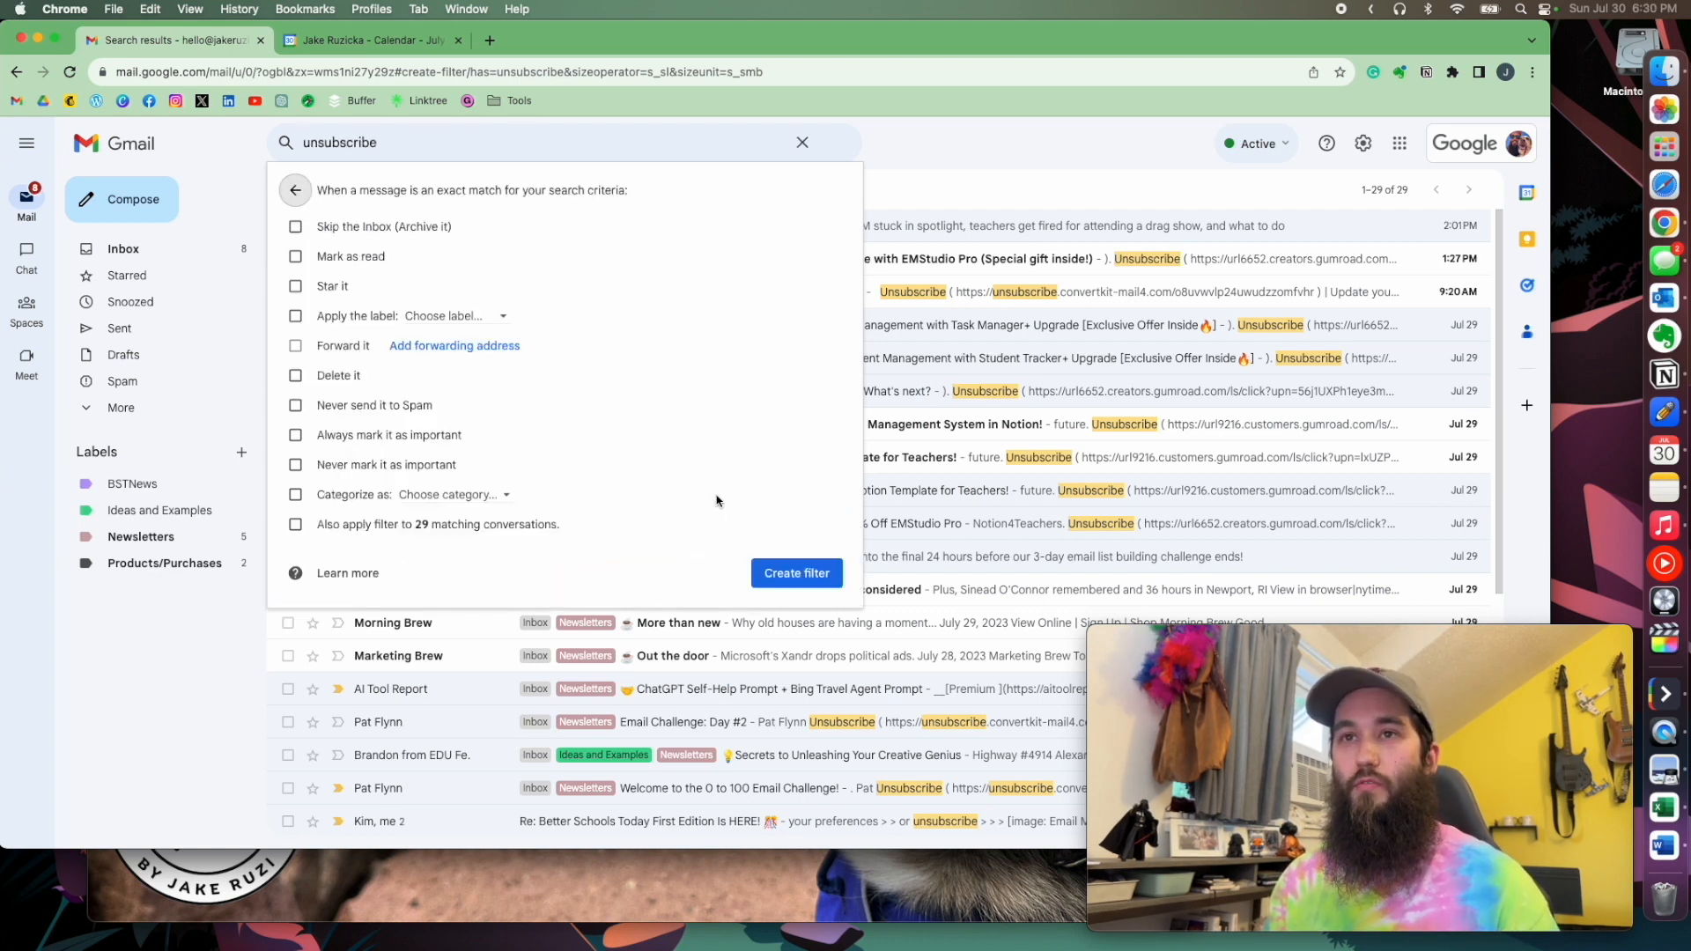
# Step: Make the filter apply a new label named "Annoying Stuff" and create the filter
pyautogui.click(297, 319)
pyautogui.click(484, 317)
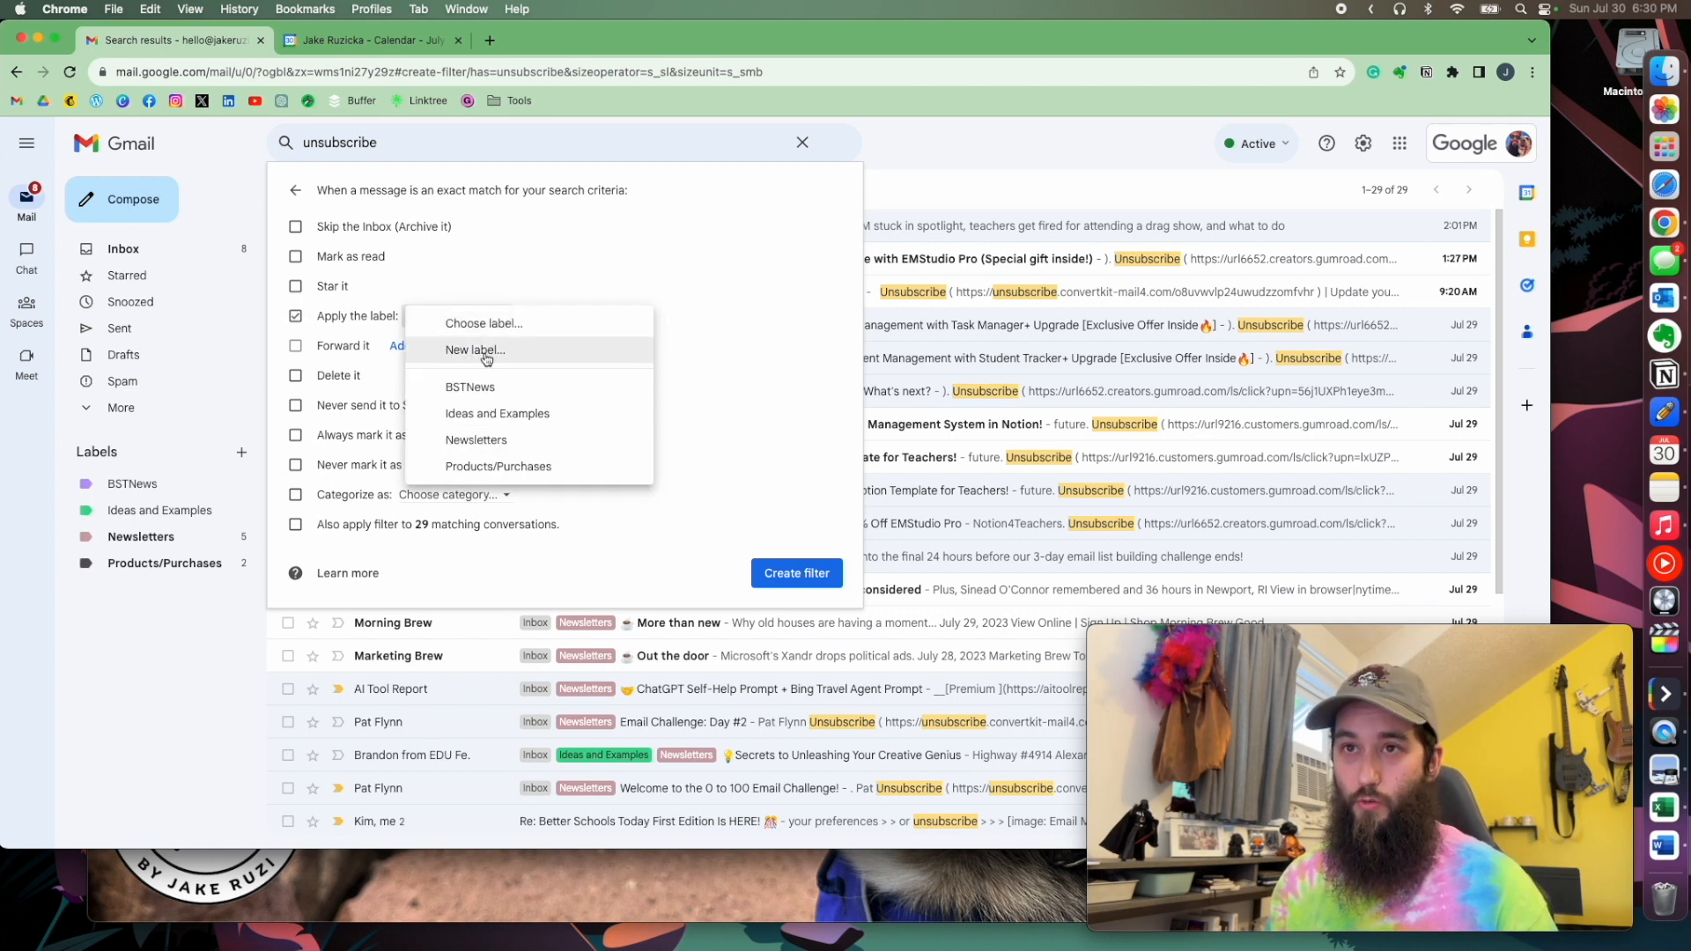
pyautogui.click(494, 356)
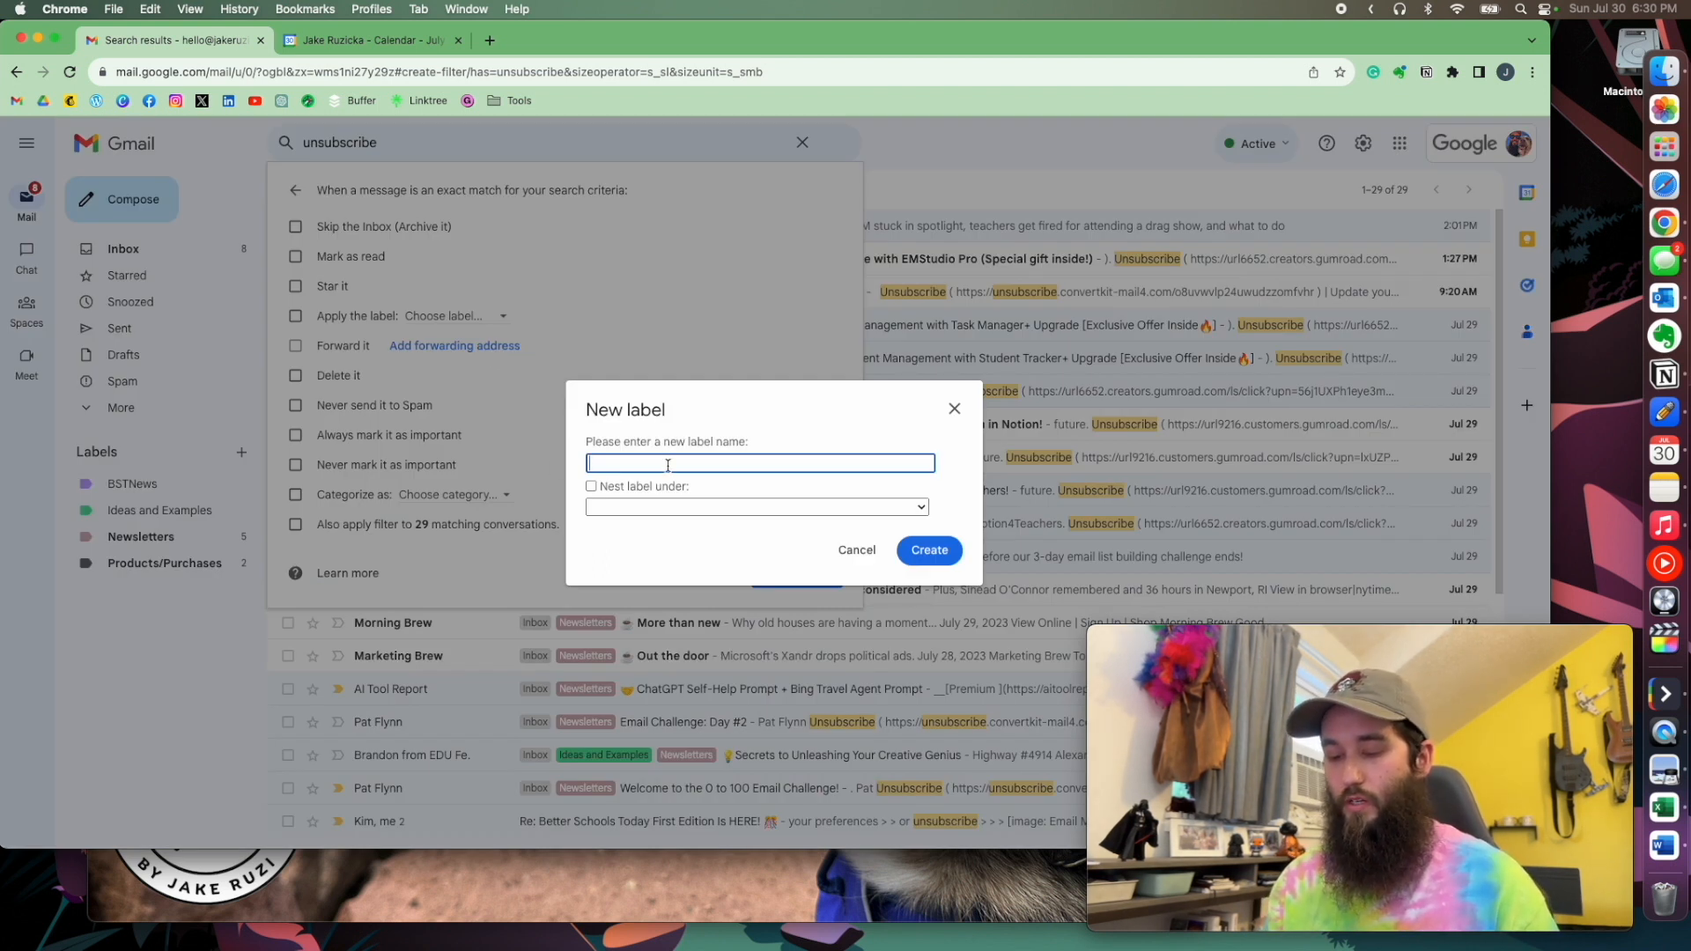
pyautogui.write('Annoying Stuff')
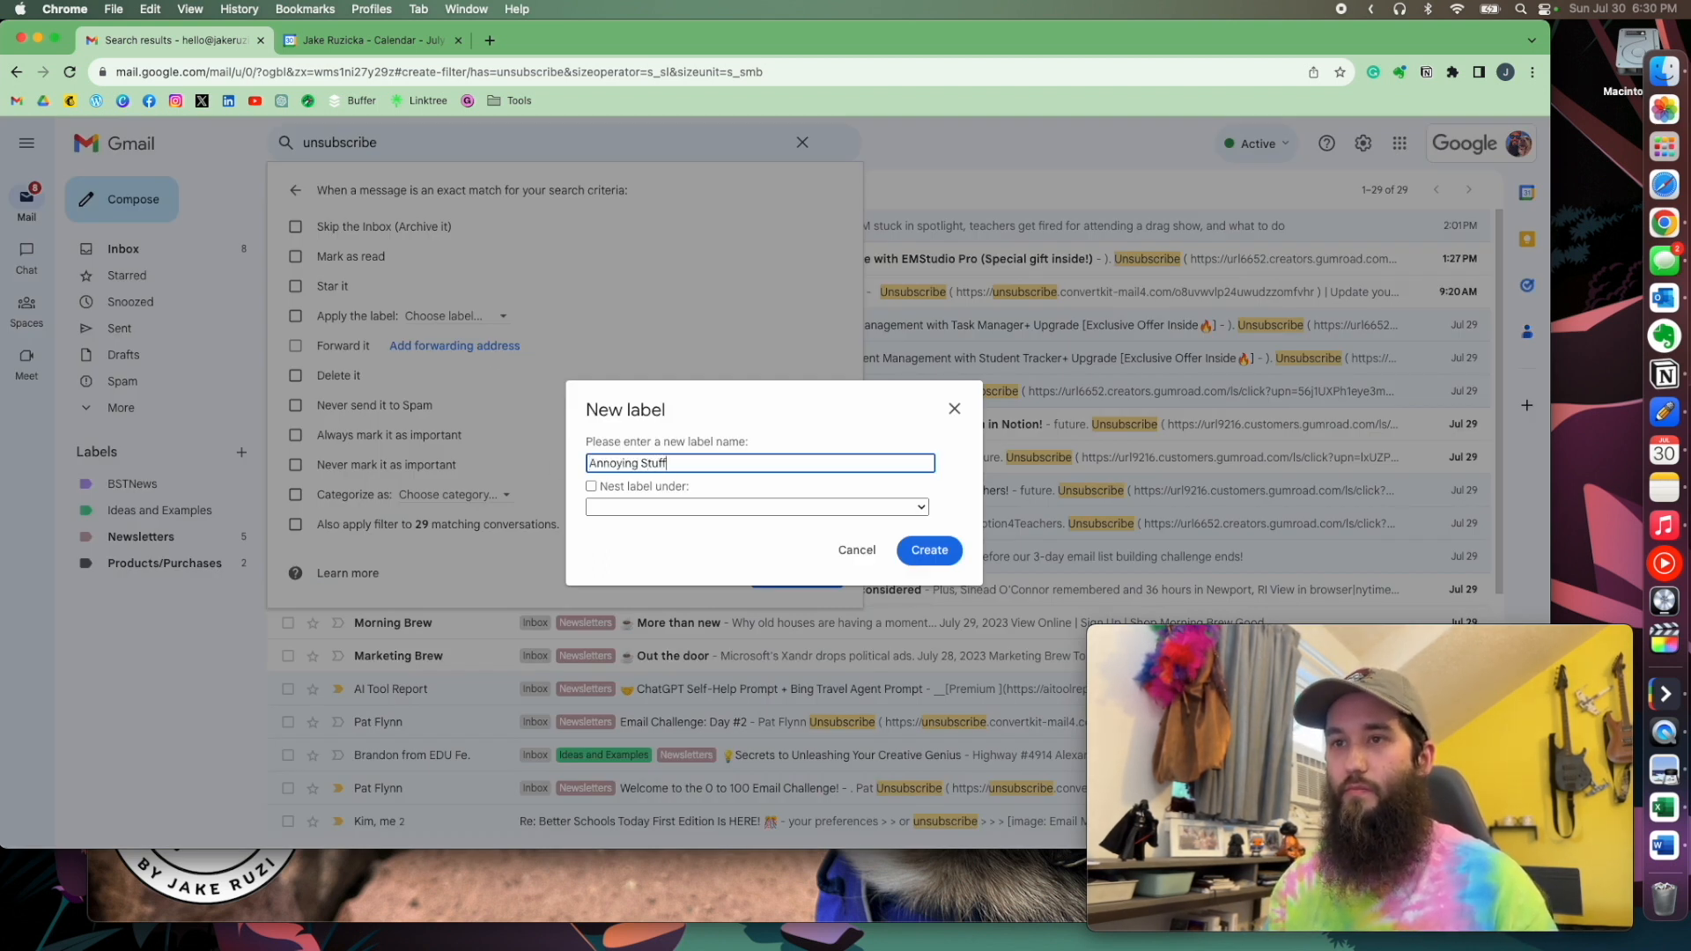
pyautogui.click(945, 548)
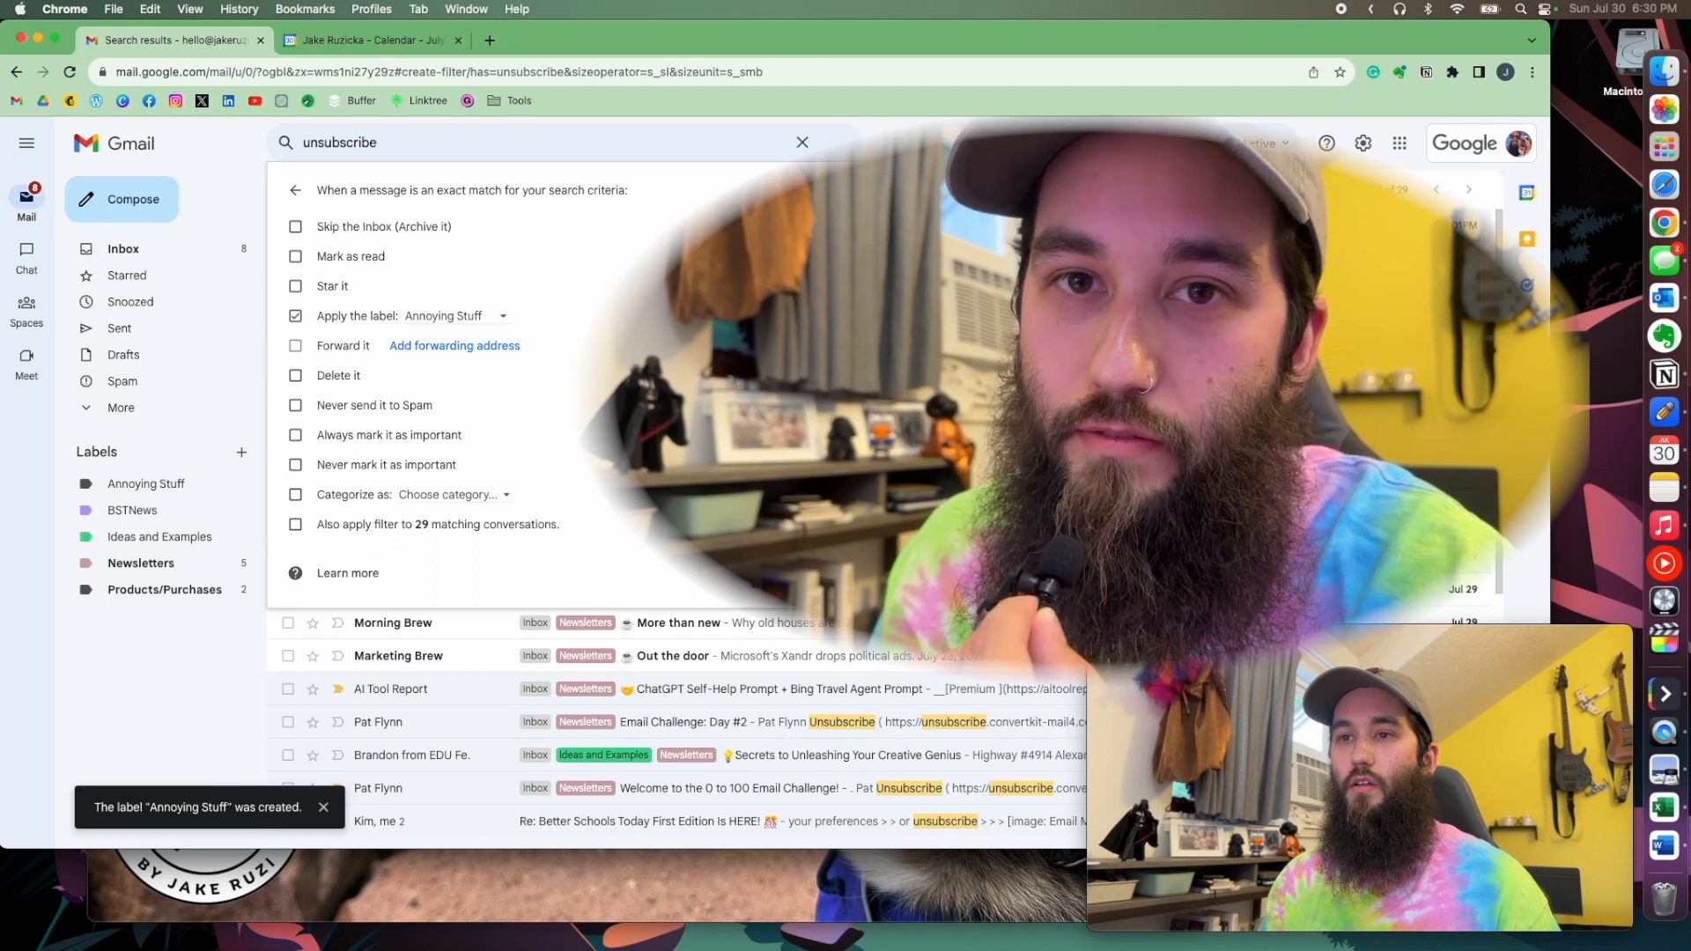
pyautogui.click(794, 577)
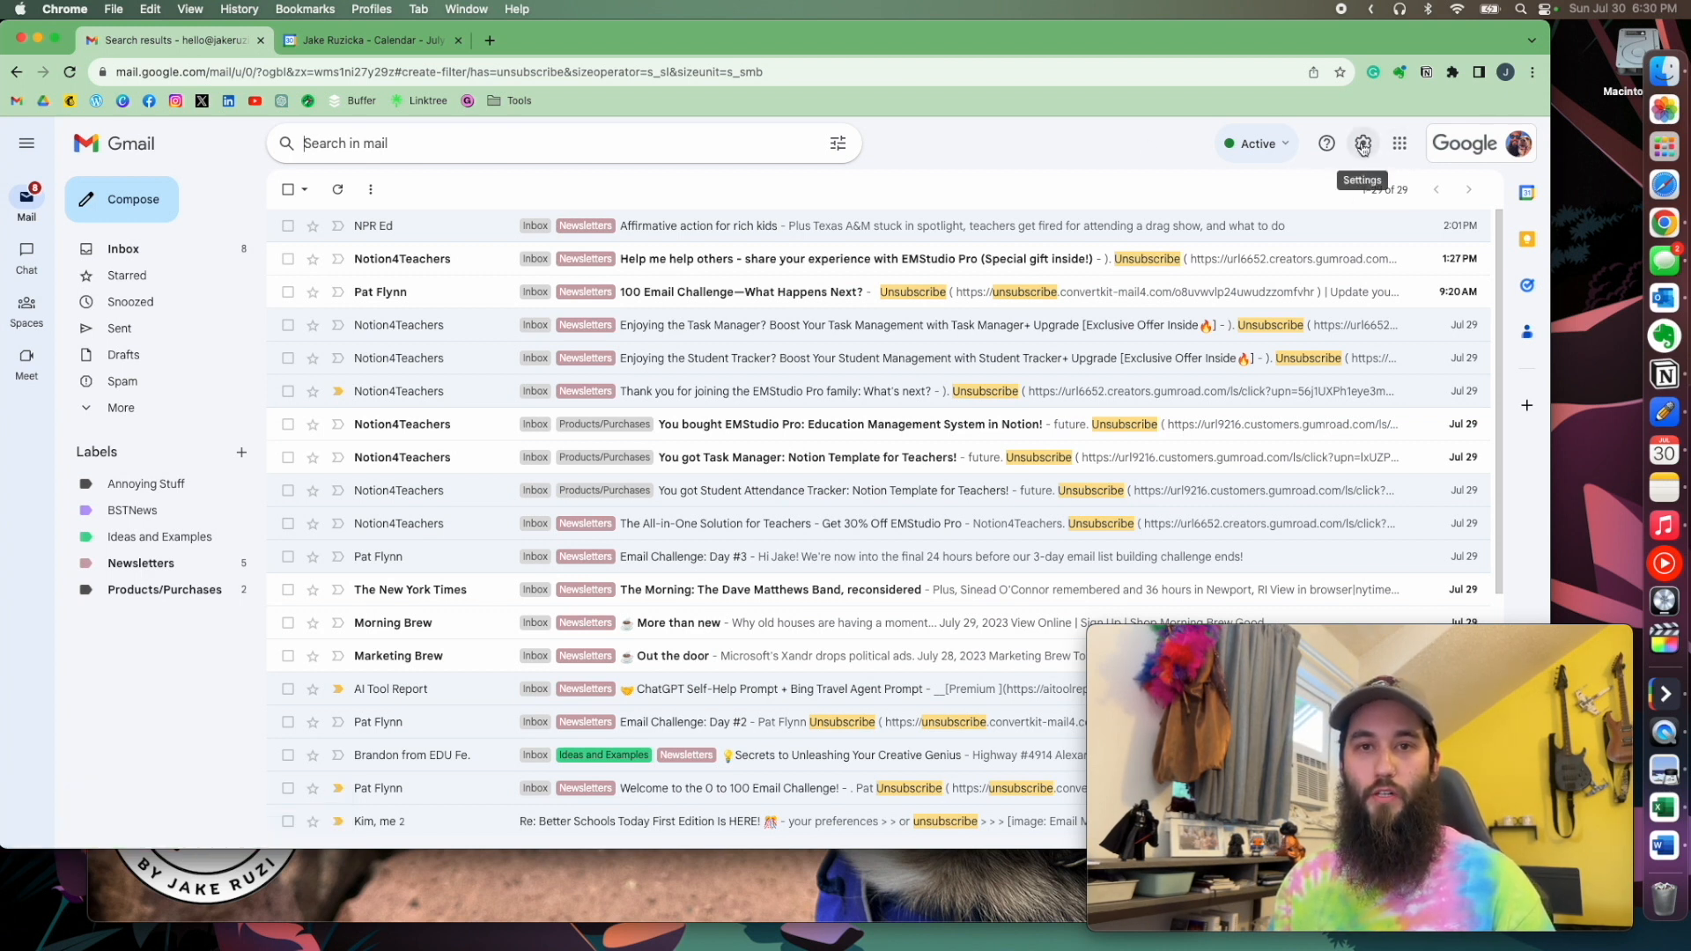
# Step: Open the full inbox settings and change the inbox type to Multiple Inboxes
pyautogui.click(1362, 144)
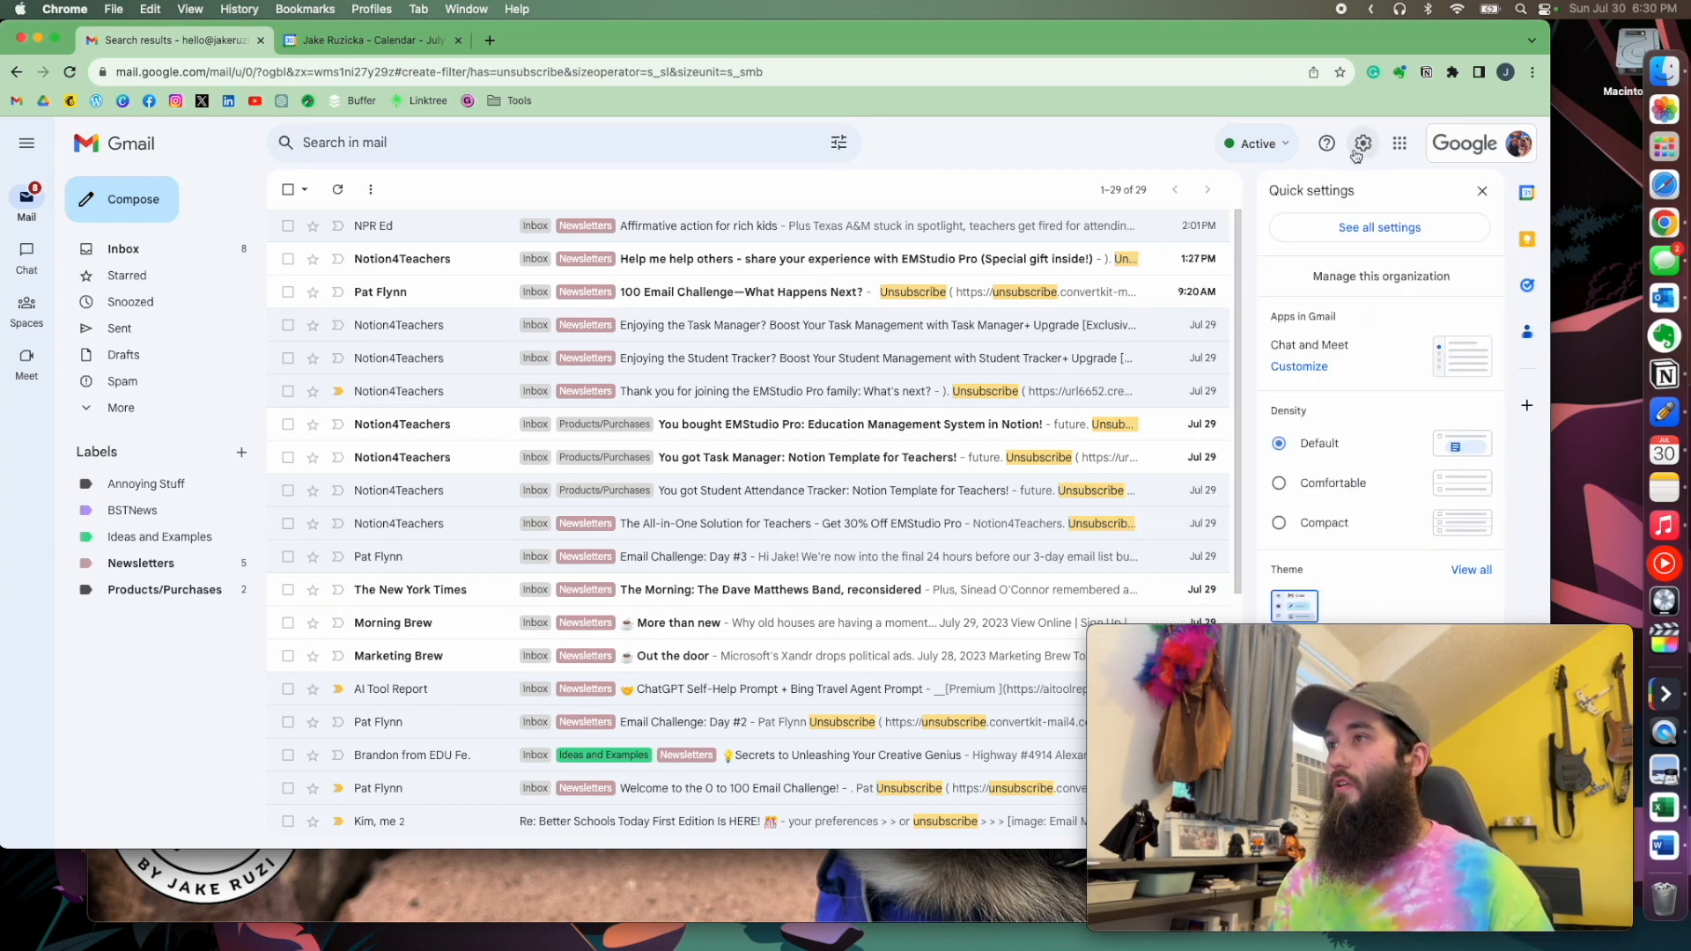
pyautogui.click(1374, 238)
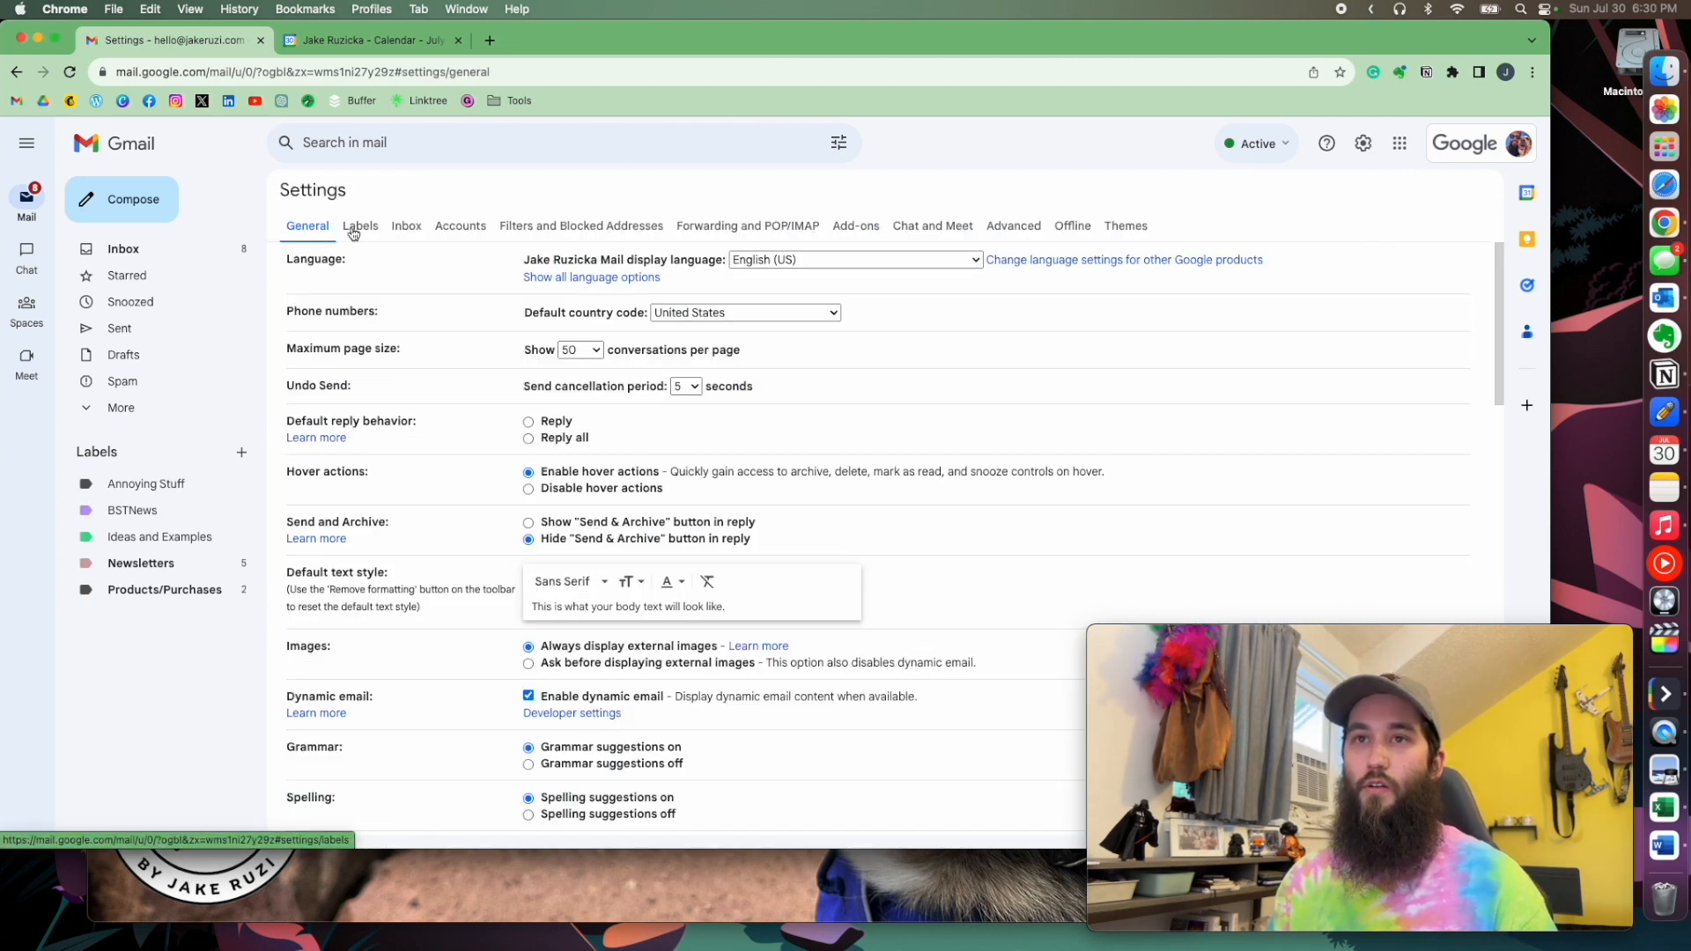
pyautogui.click(406, 228)
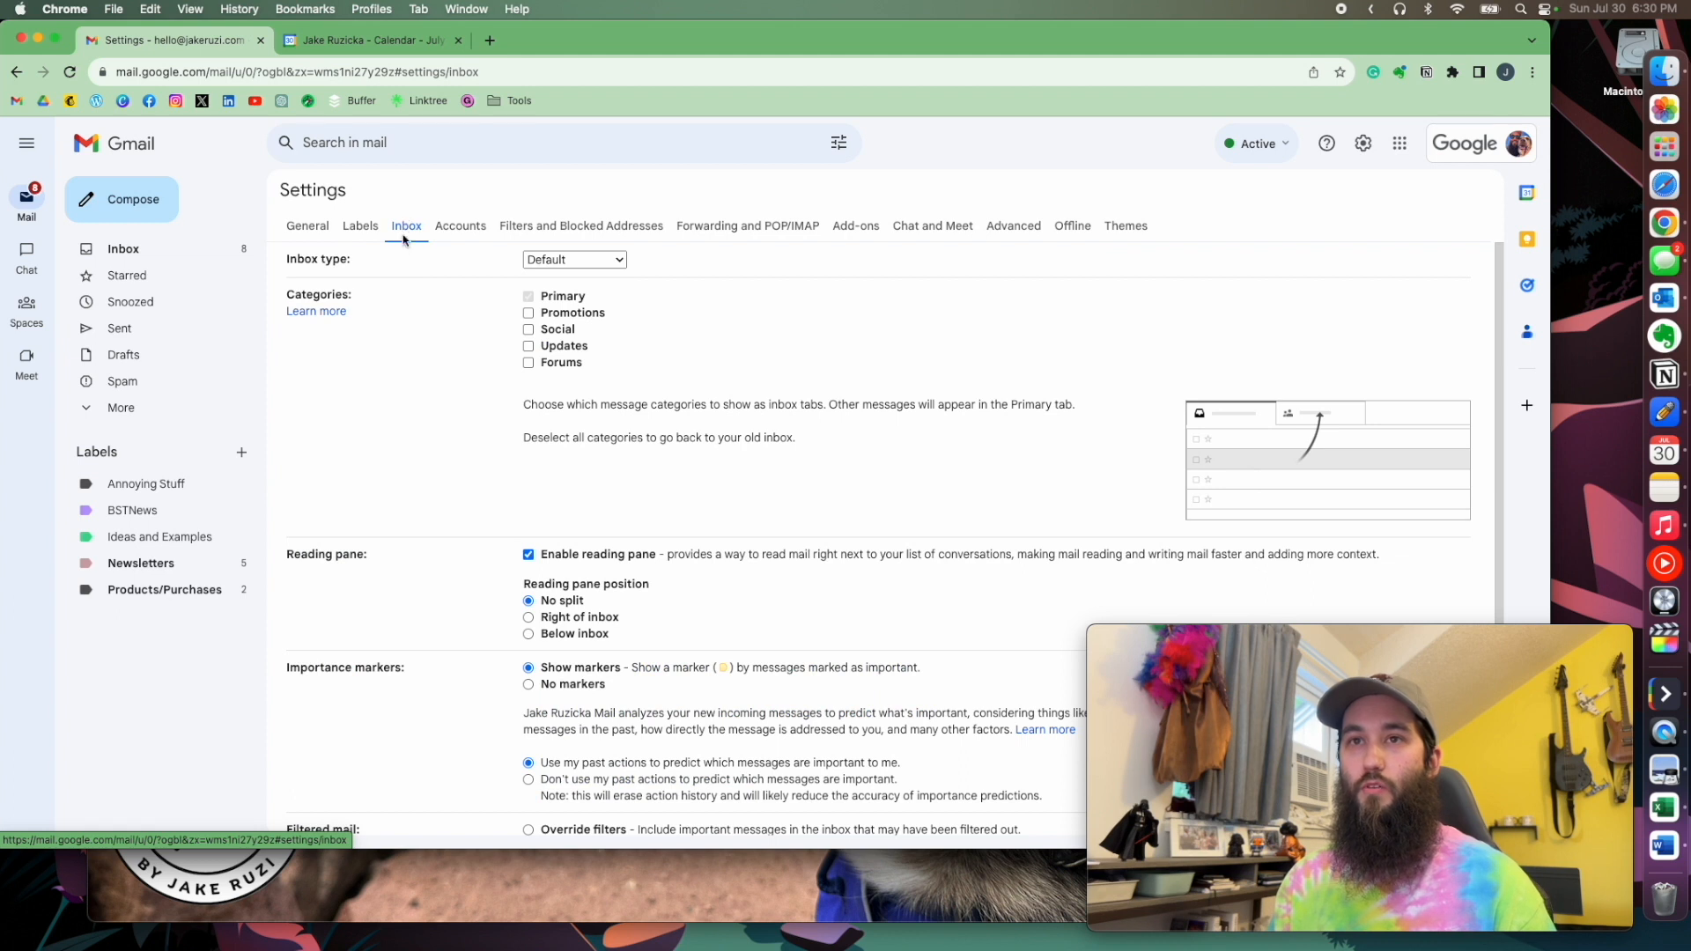
pyautogui.click(620, 261)
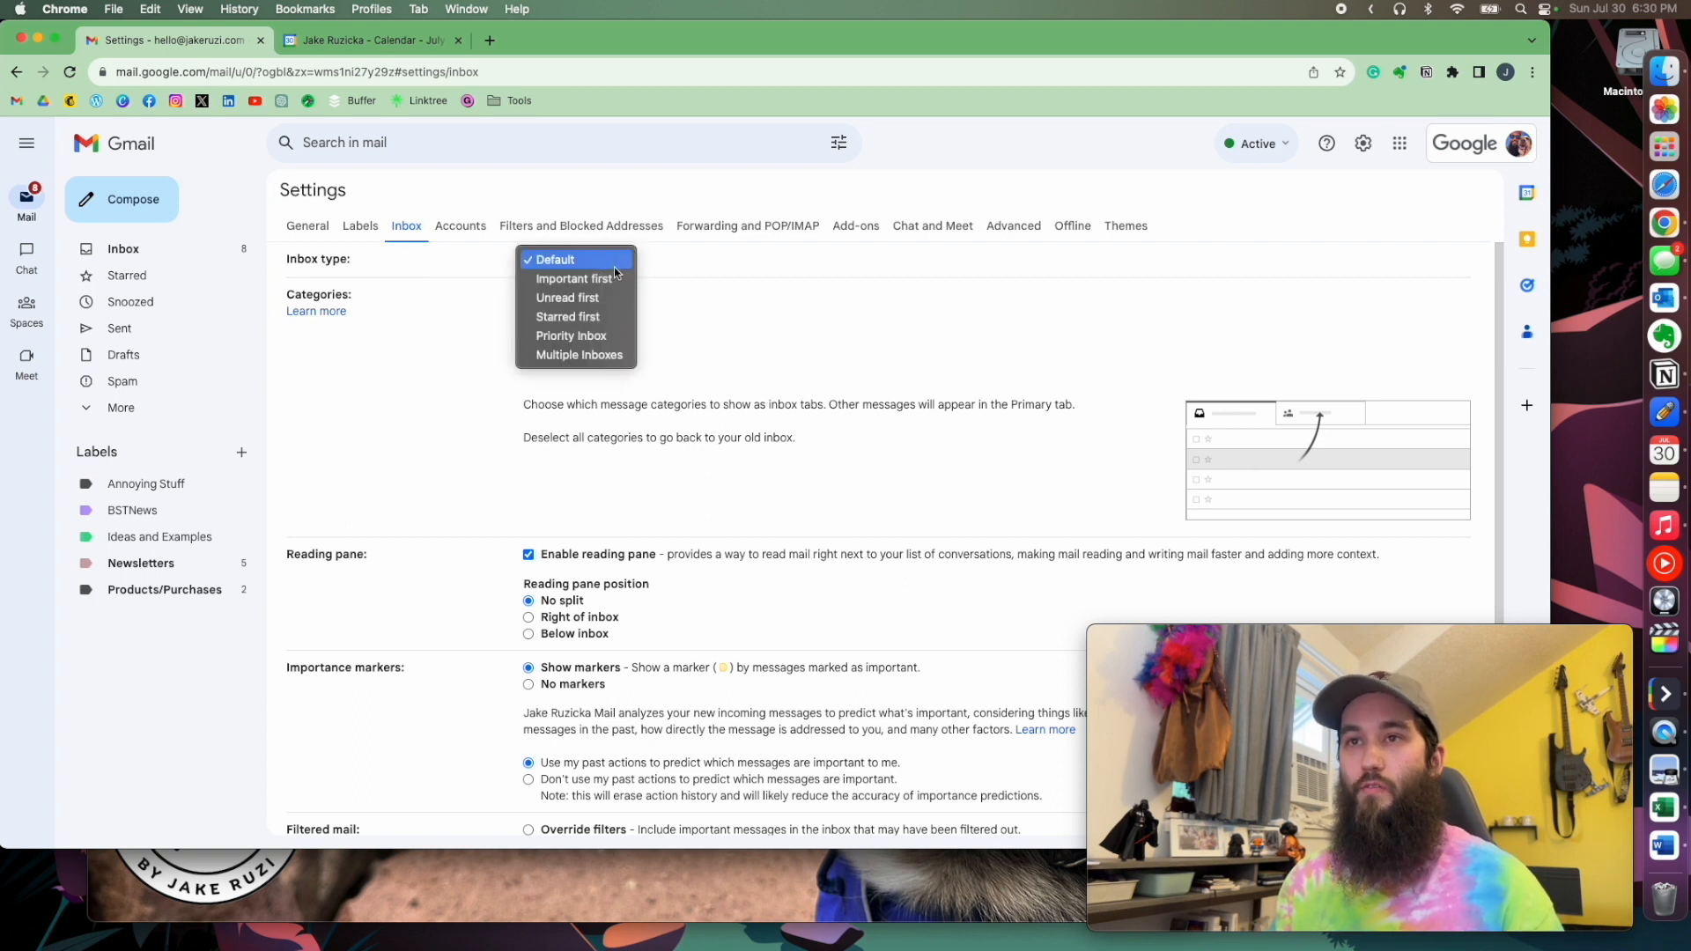
pyautogui.click(588, 356)
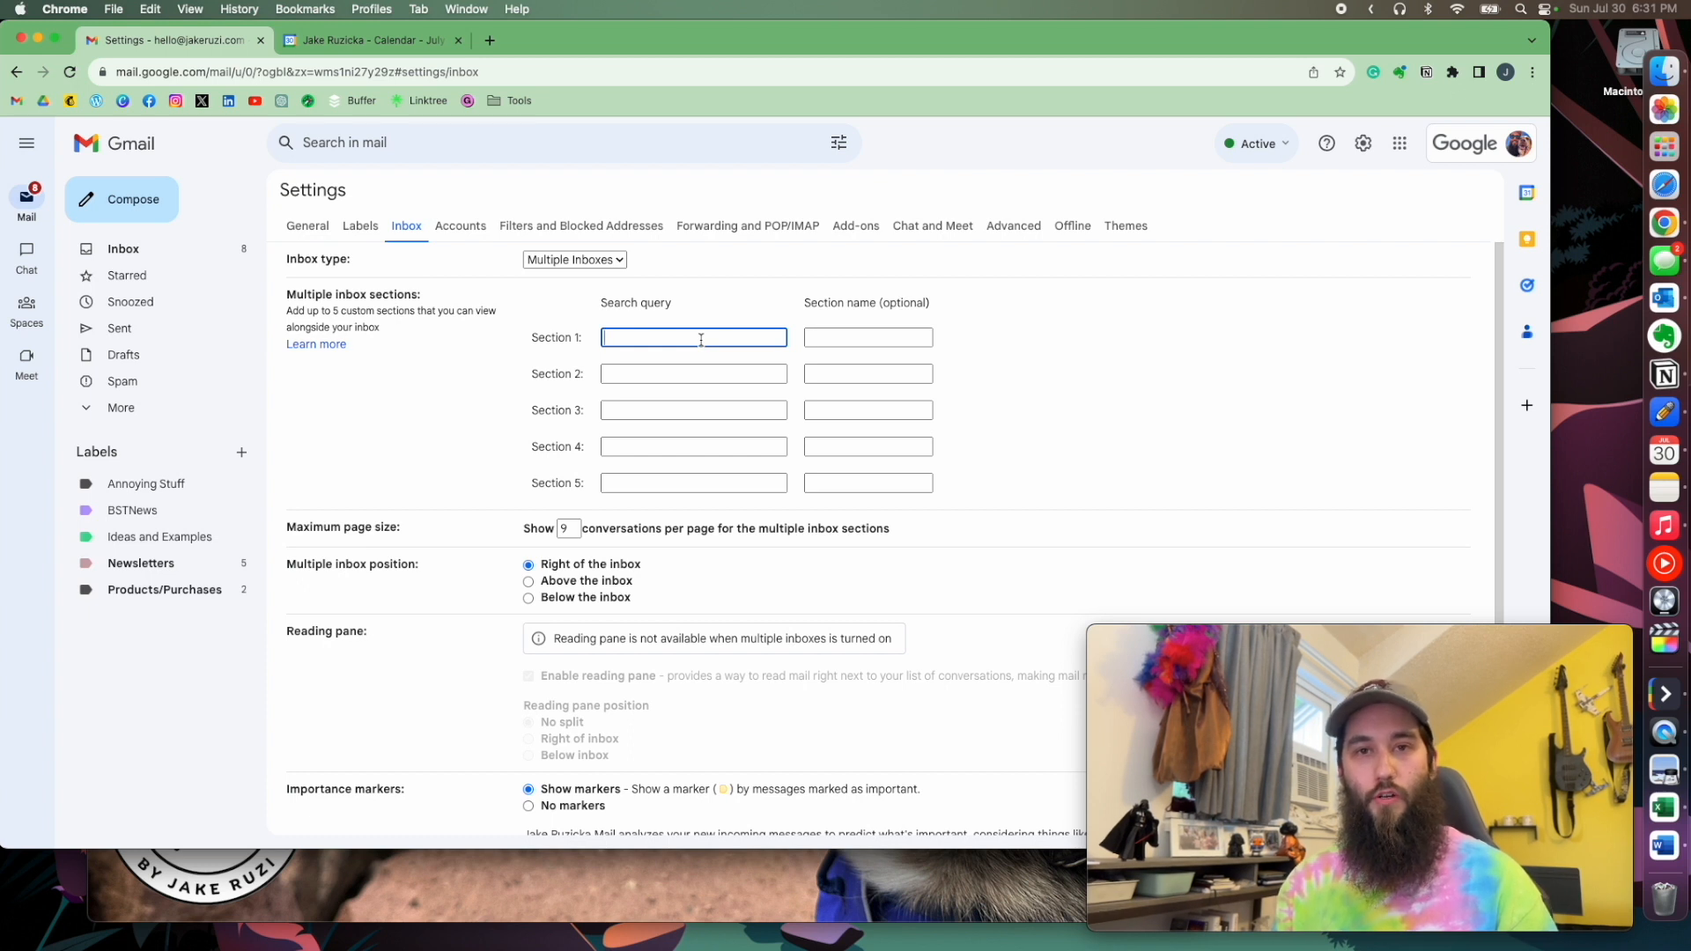
# Step: Name inbox section 1 "Unread" and section 2 "Newsletters"
pyautogui.click(828, 342)
pyautogui.write('Unread')
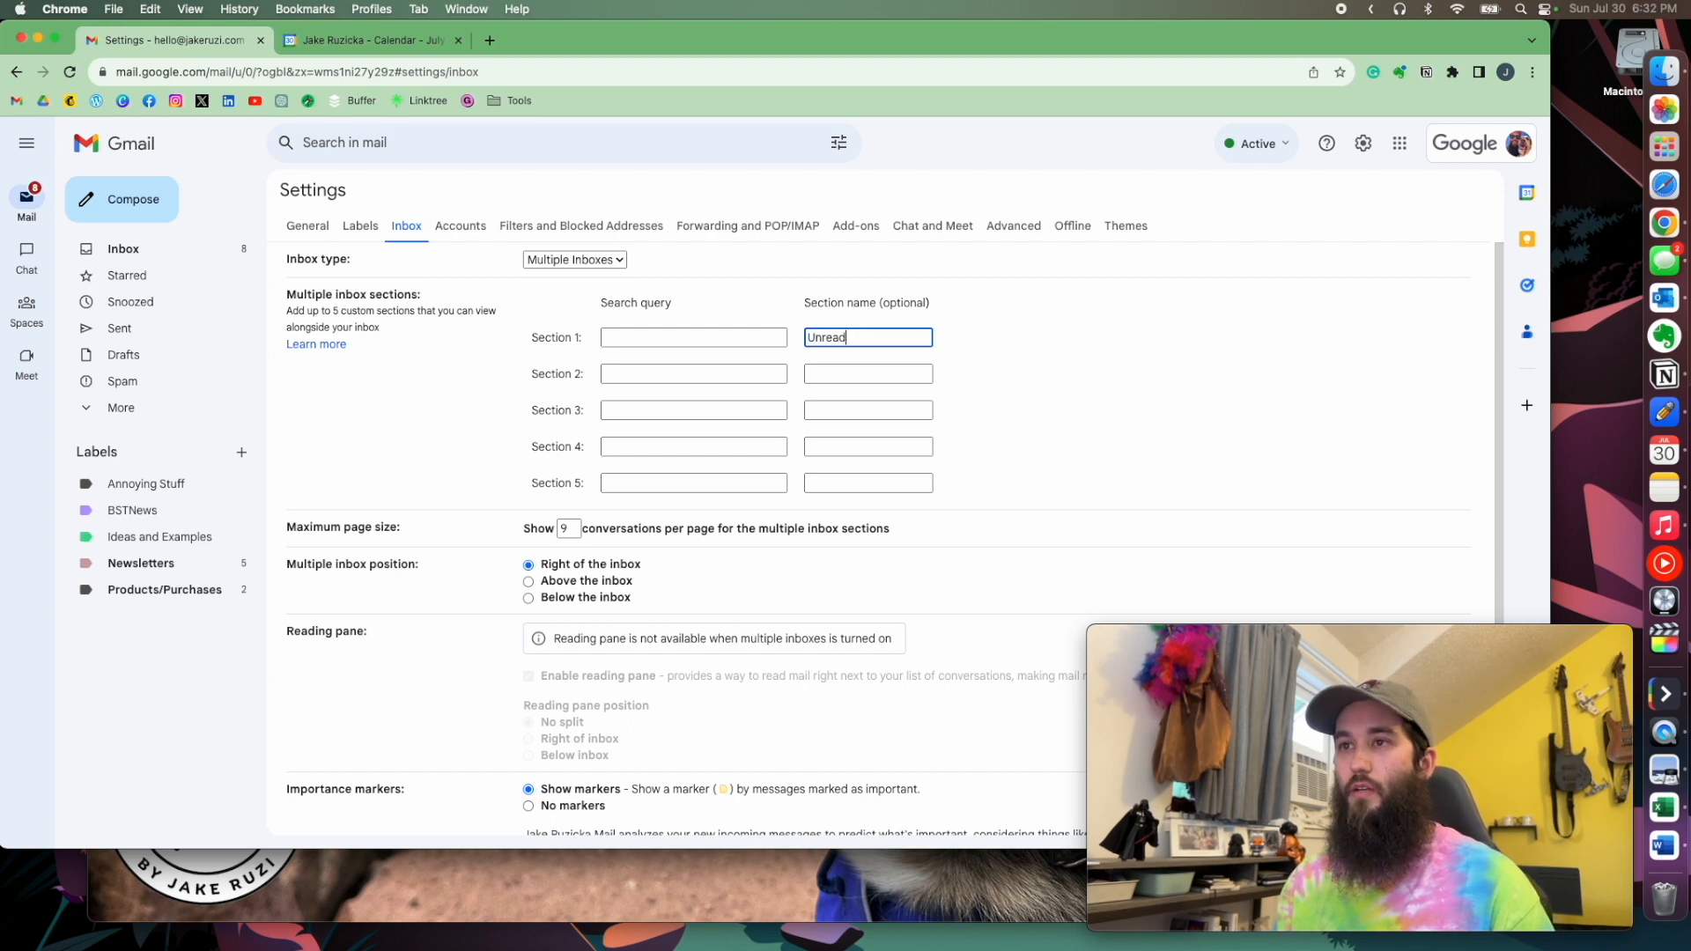
pyautogui.click(838, 377)
pyautogui.write('New')
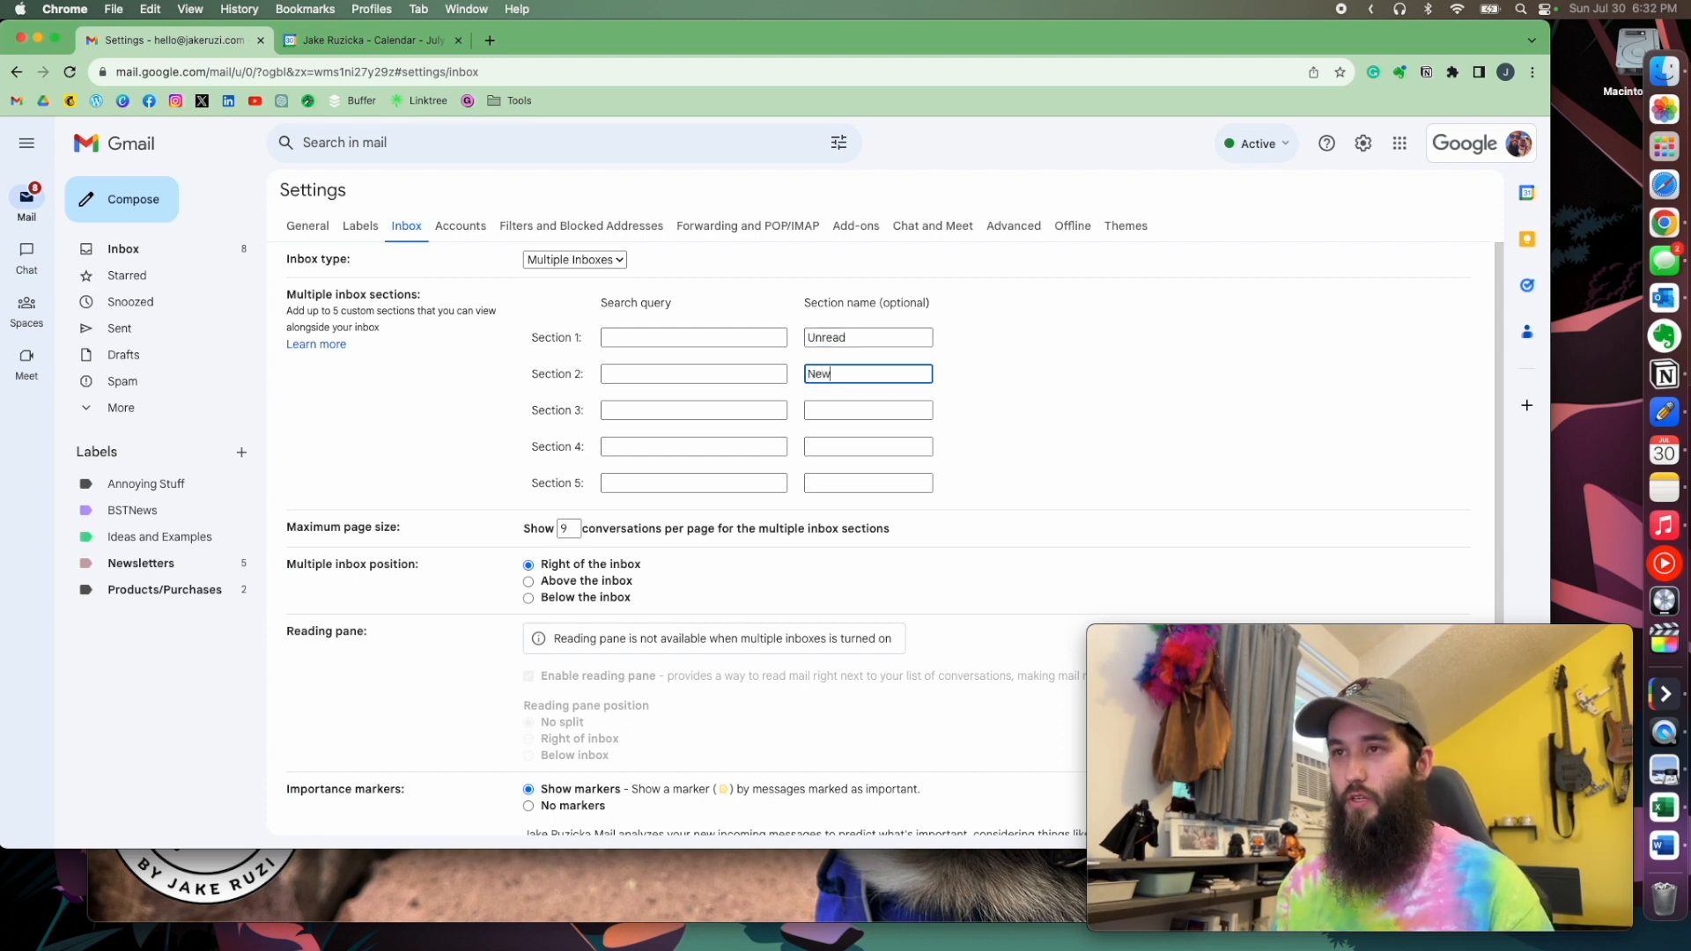
pyautogui.write('sletters')
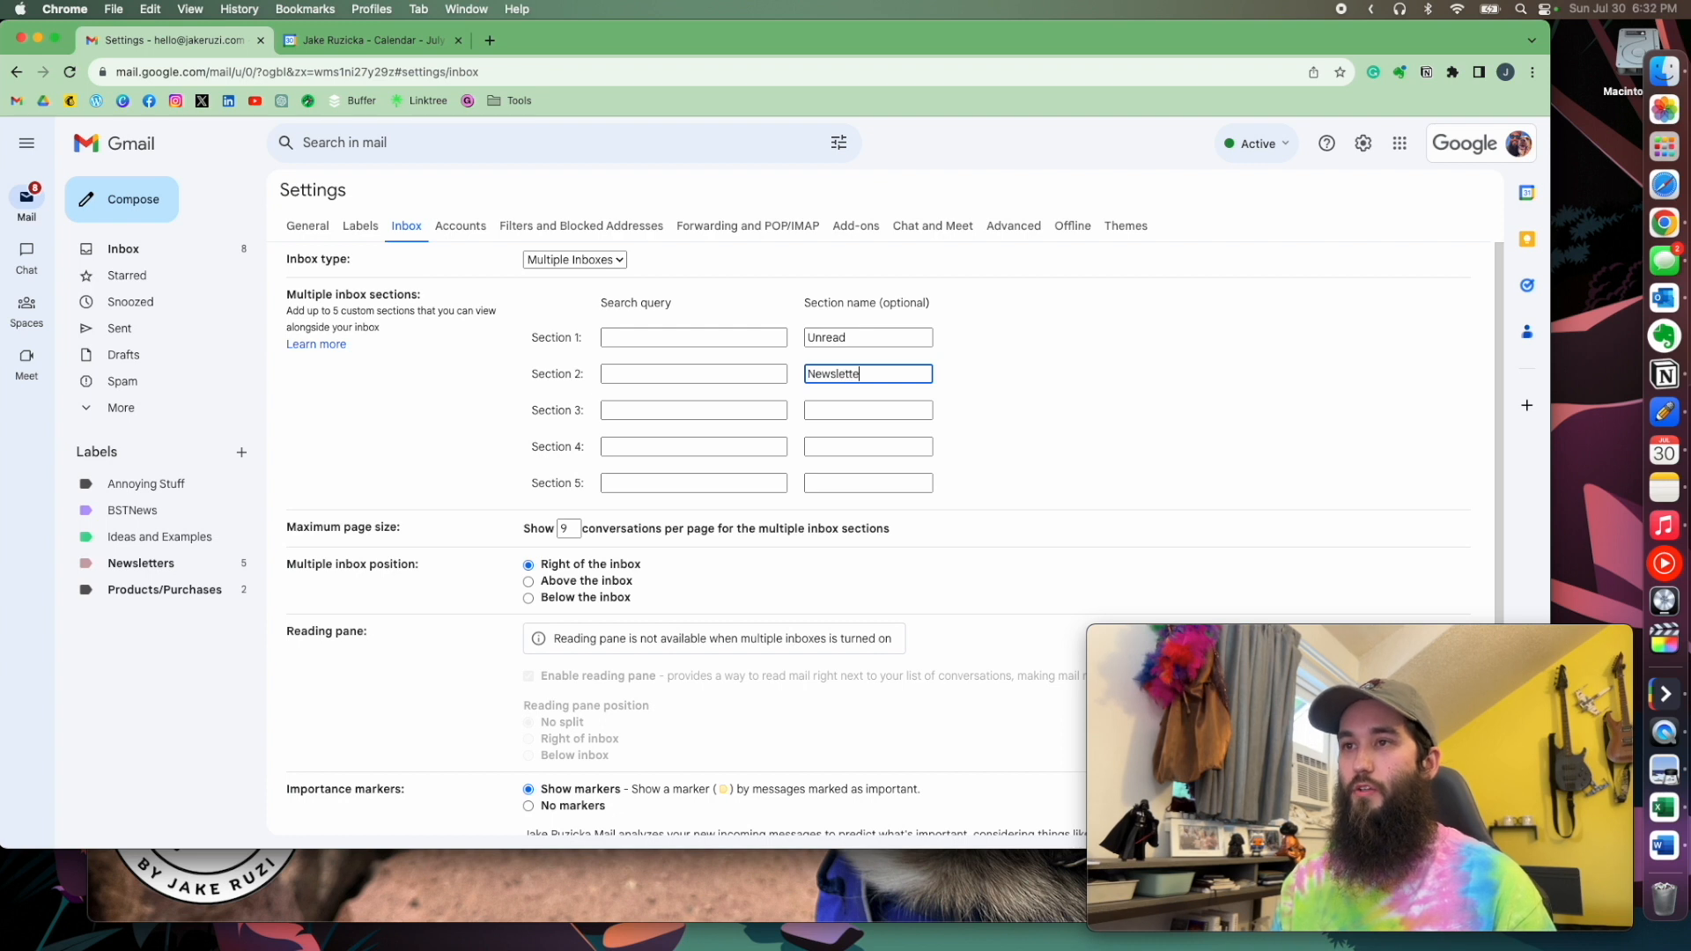
# Step: Set the search query of section 1 to "is:unread AND NOT label:Annoying Stuff"
pyautogui.click(639, 337)
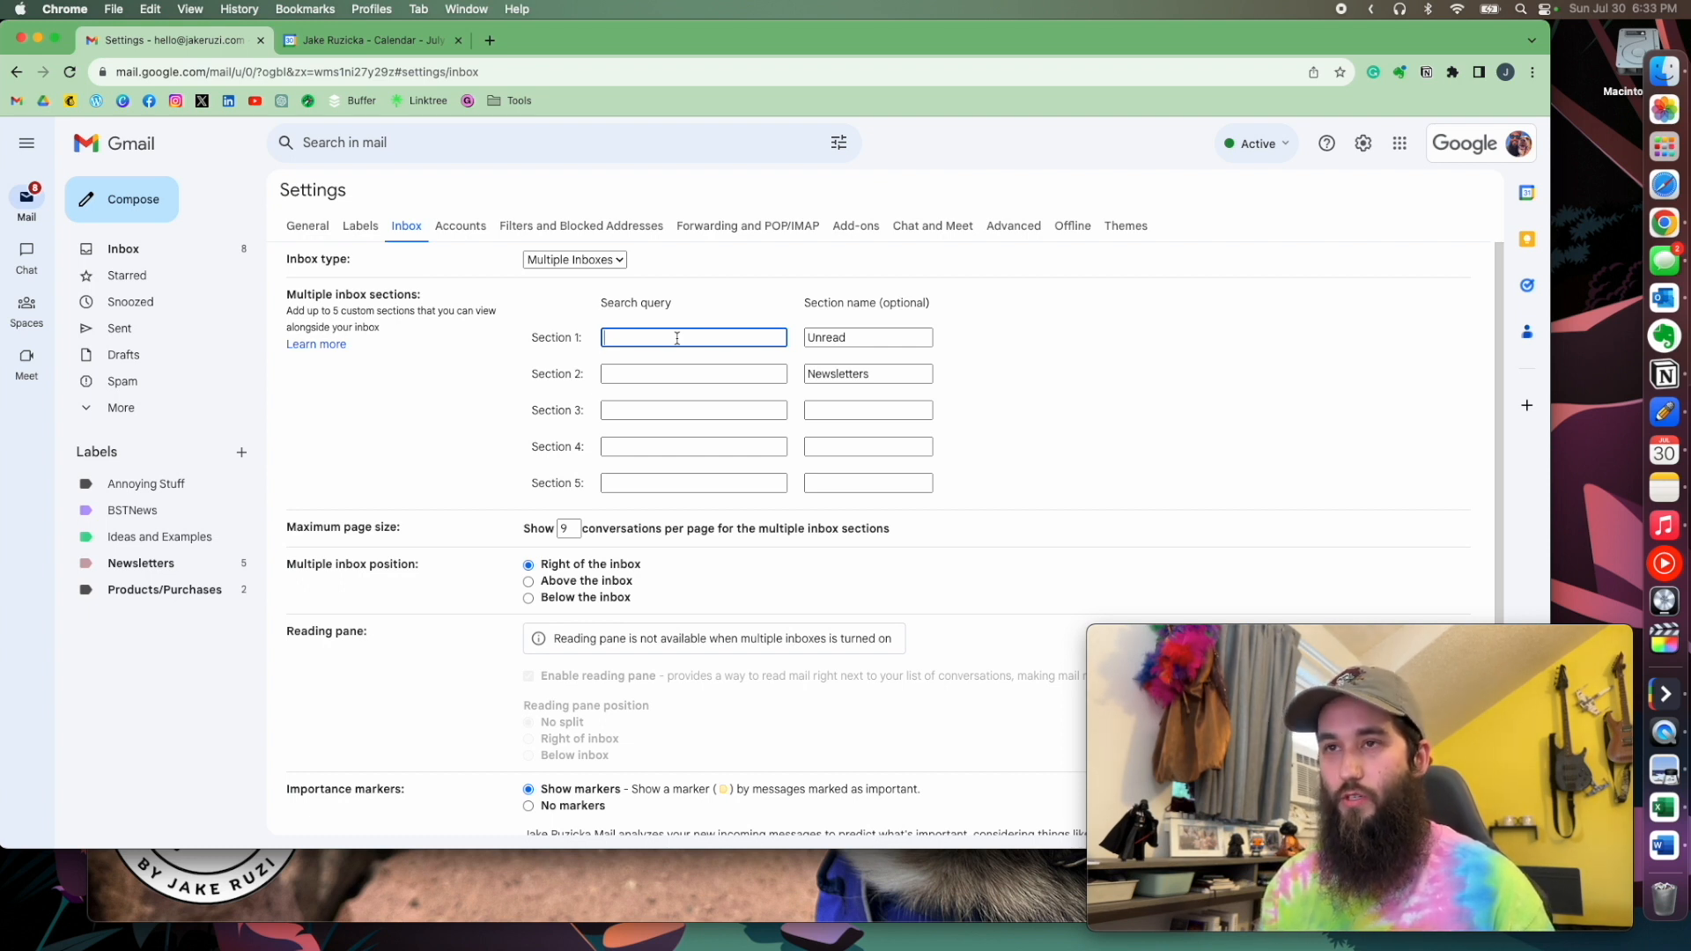
pyautogui.write('is')
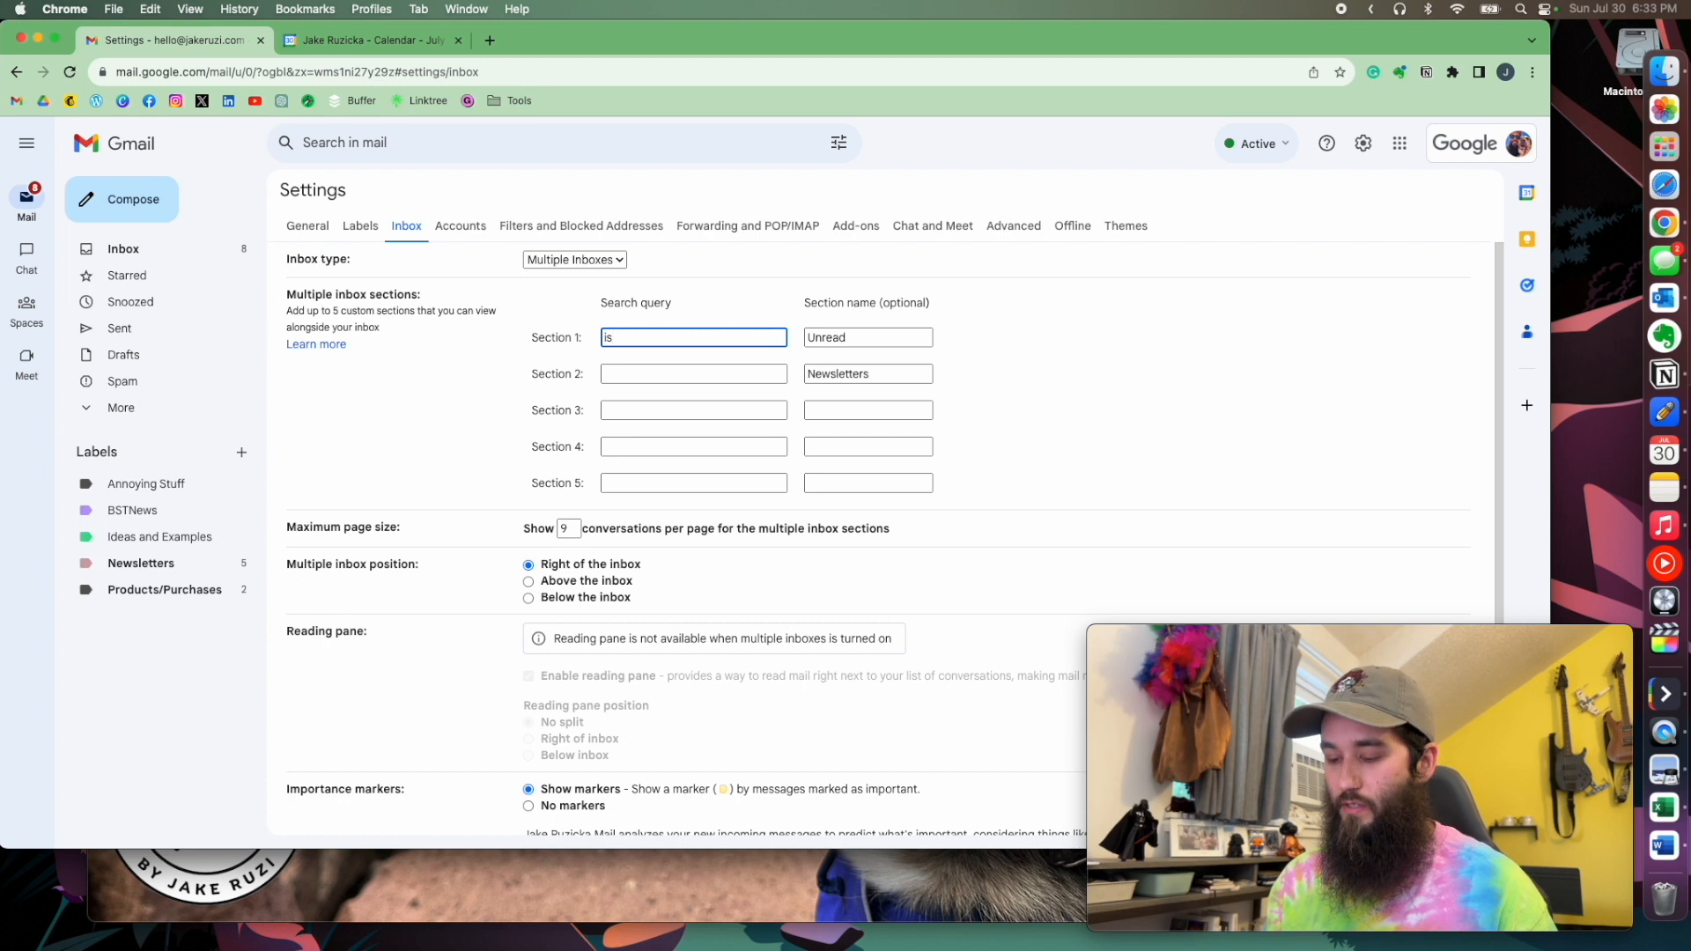
pyautogui.write(':unread')
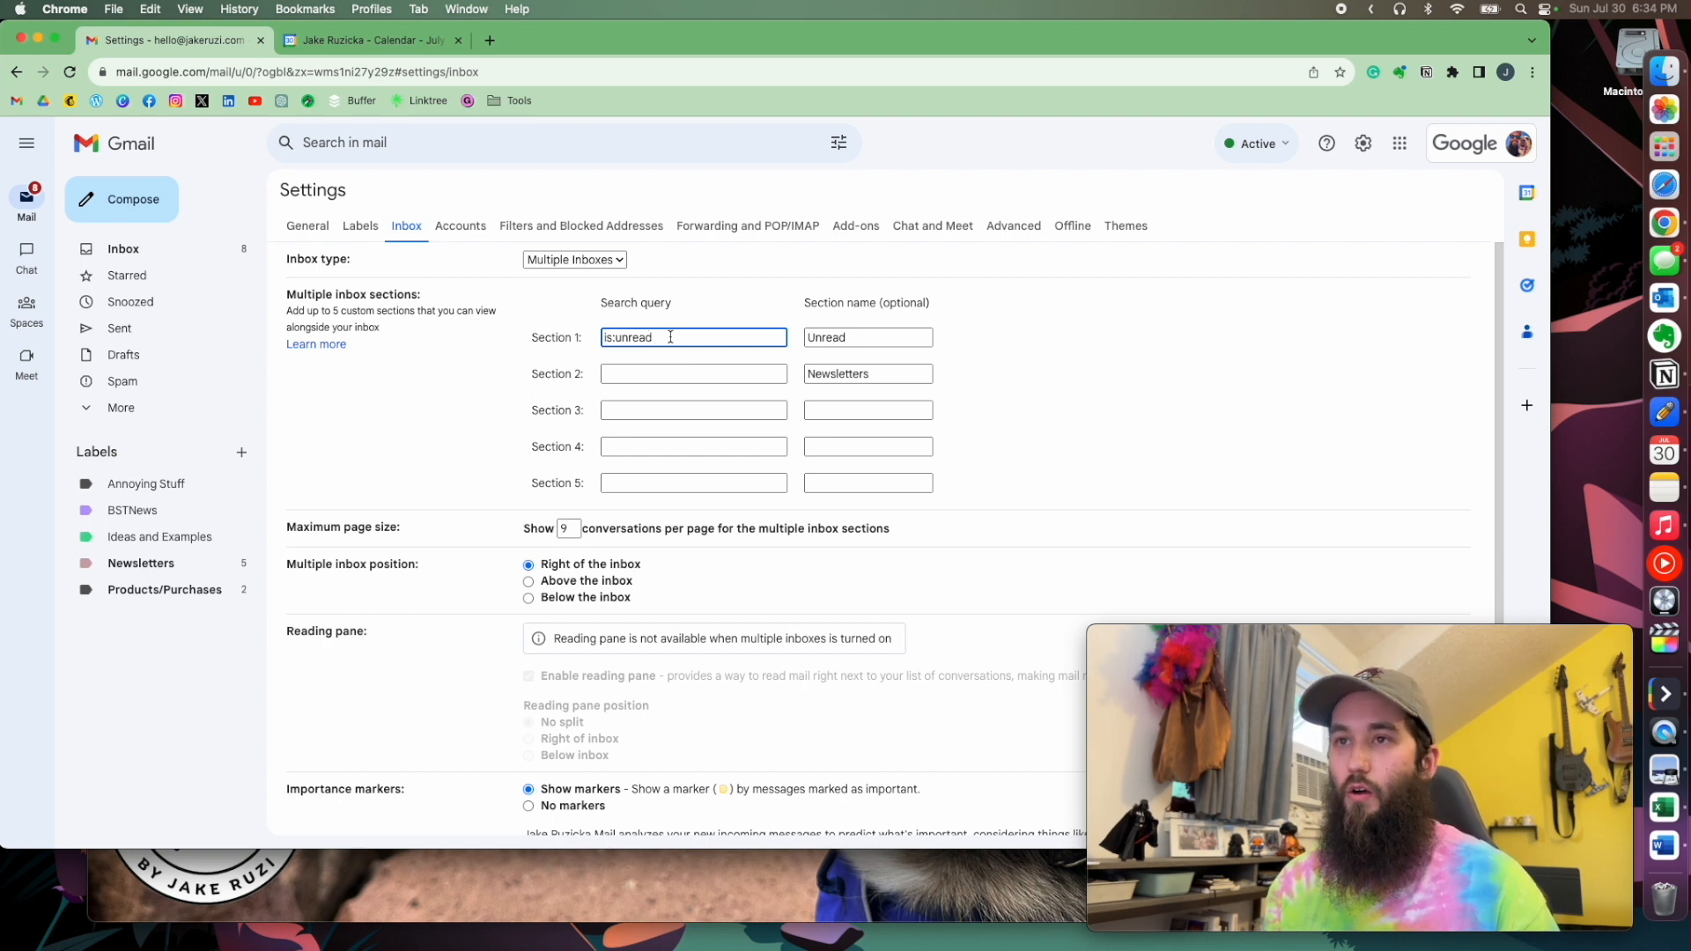
pyautogui.write('AND NOT')
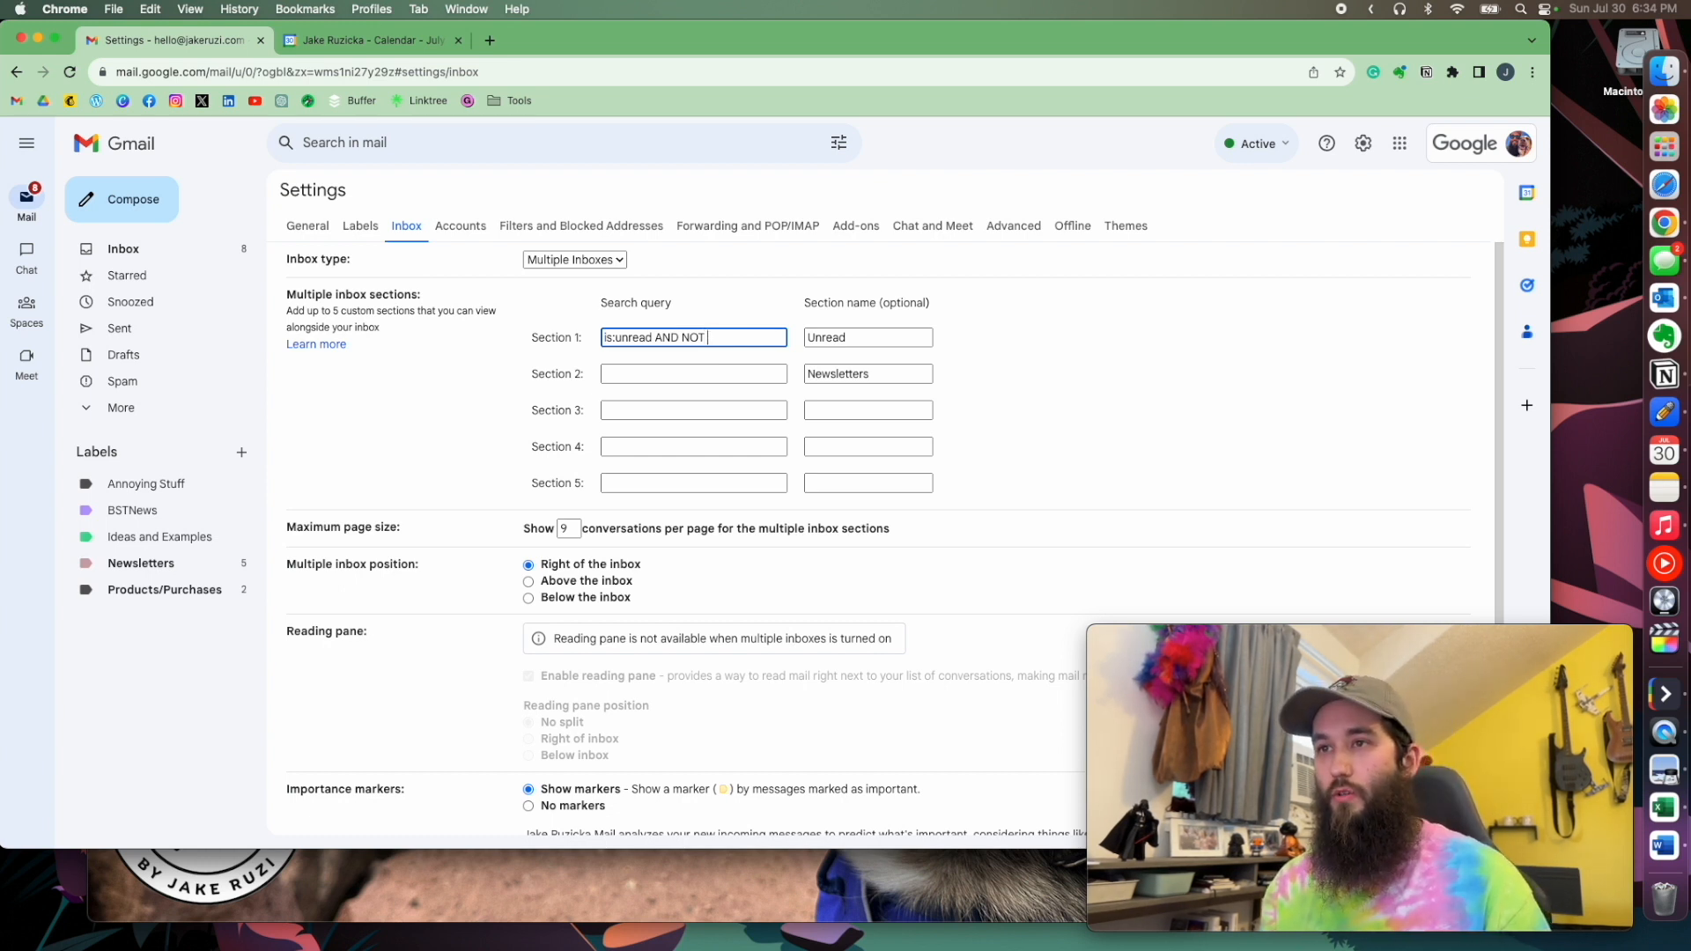
pyautogui.write('label')
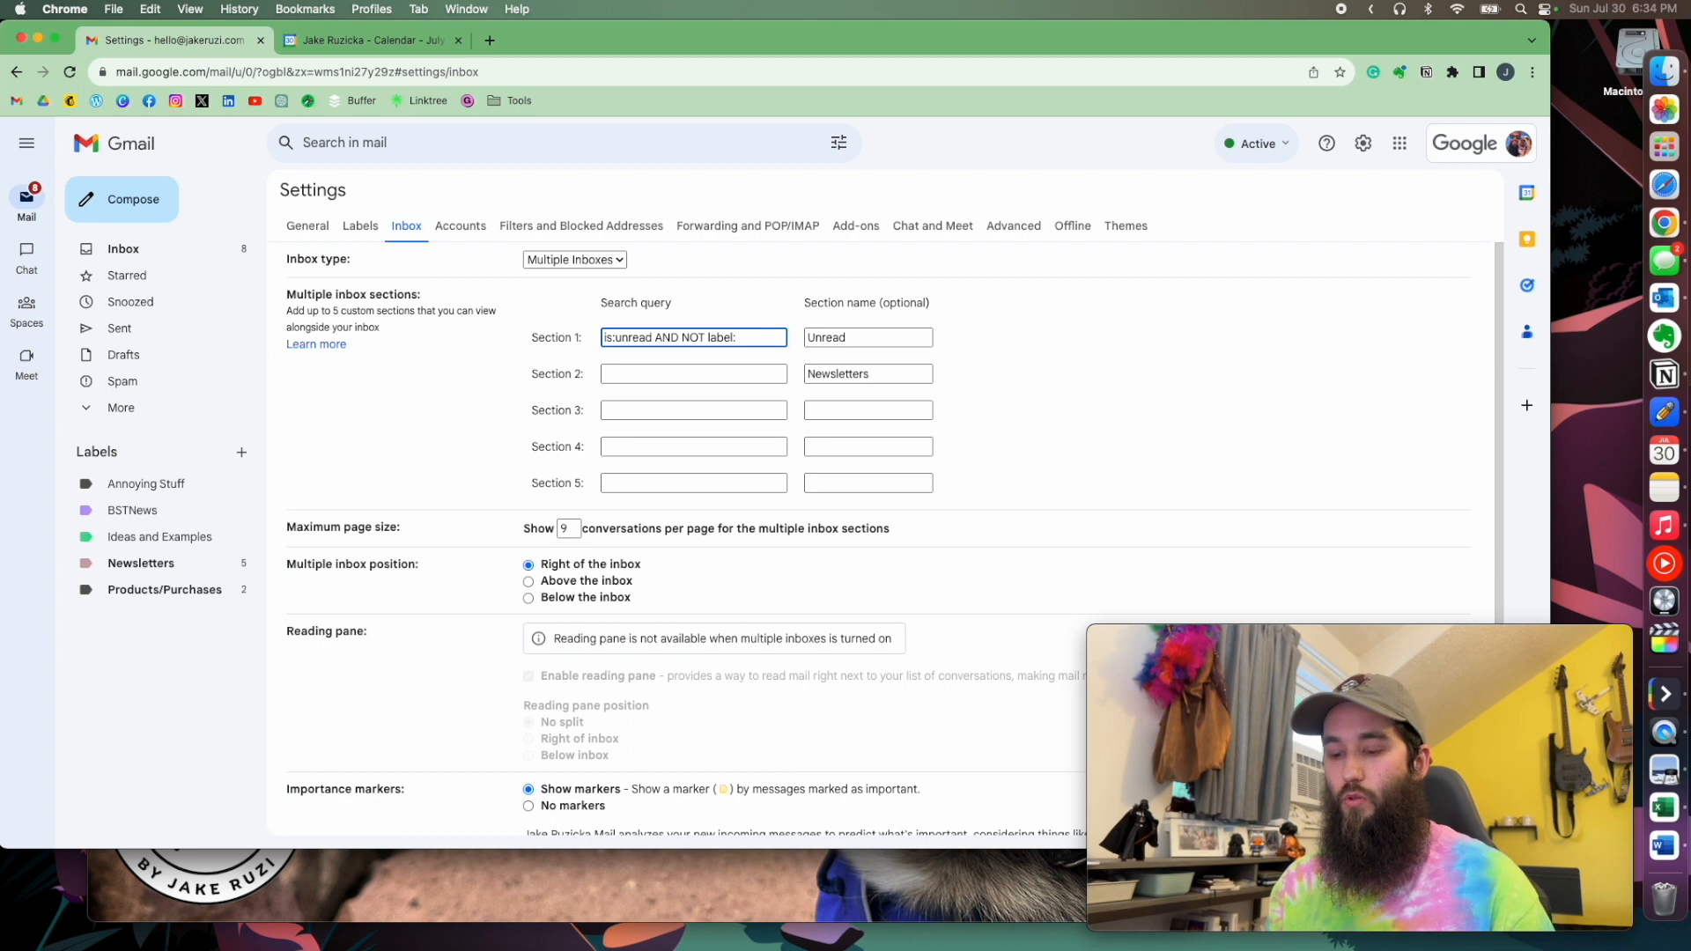
pyautogui.write(':A')
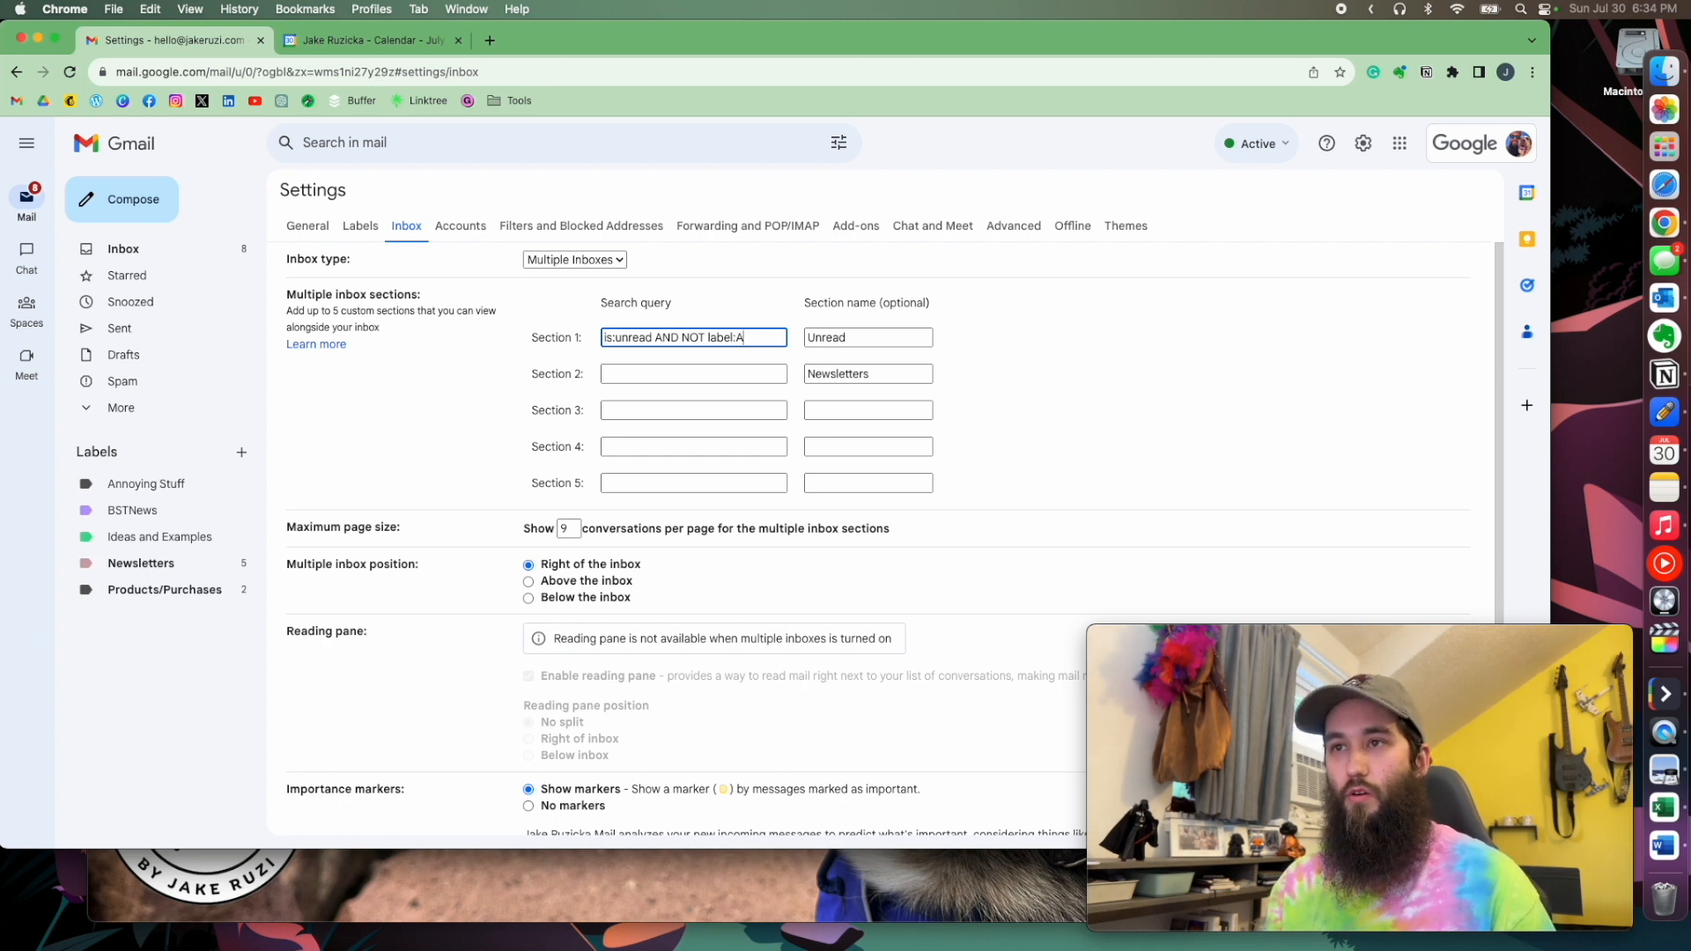
pyautogui.write('nnoy')
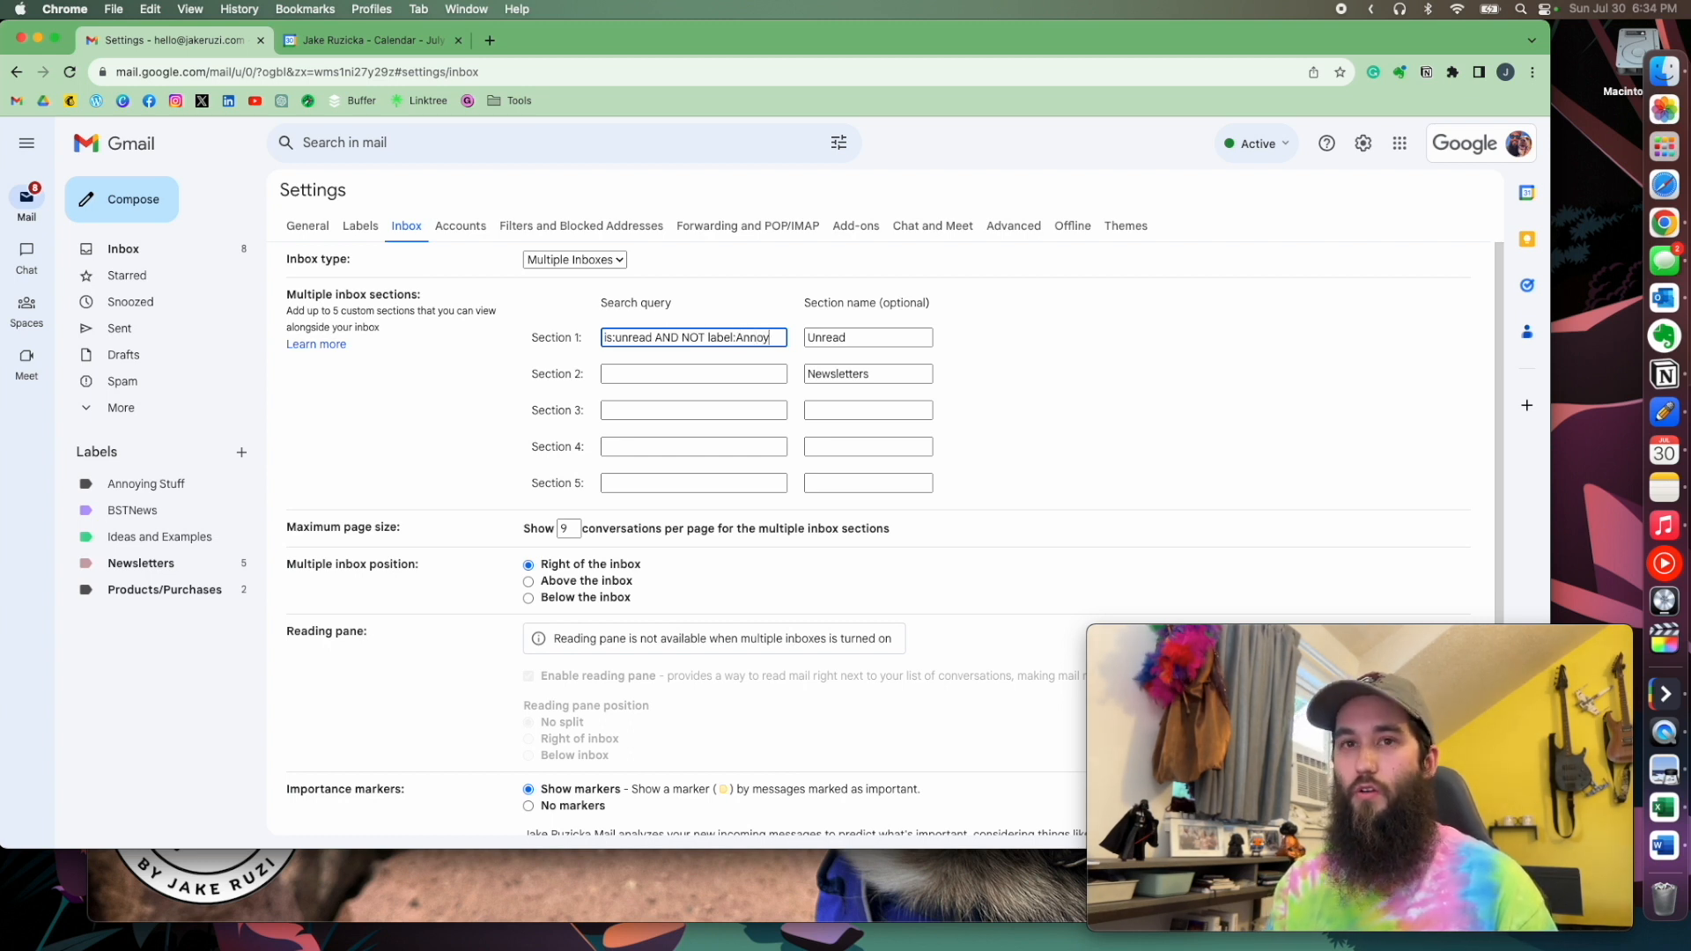
pyautogui.write('ing Stuff')
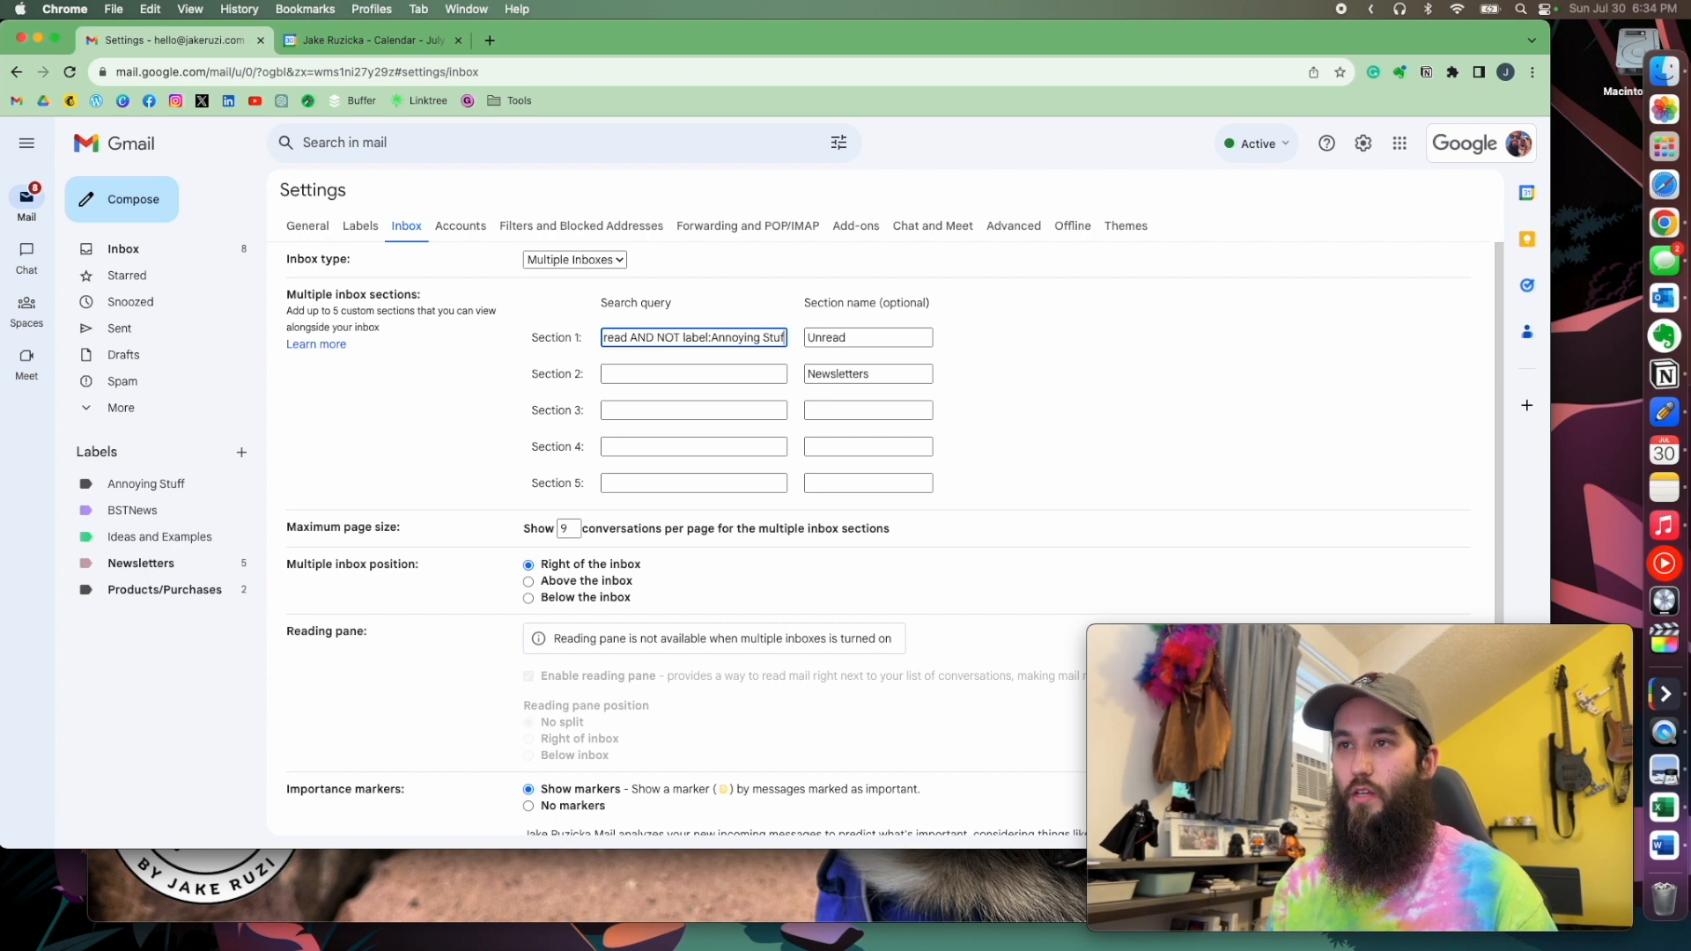
# Step: Set the search query of section 2 to "label:Annoying Stuff" and save the inbox settings
pyautogui.click(654, 377)
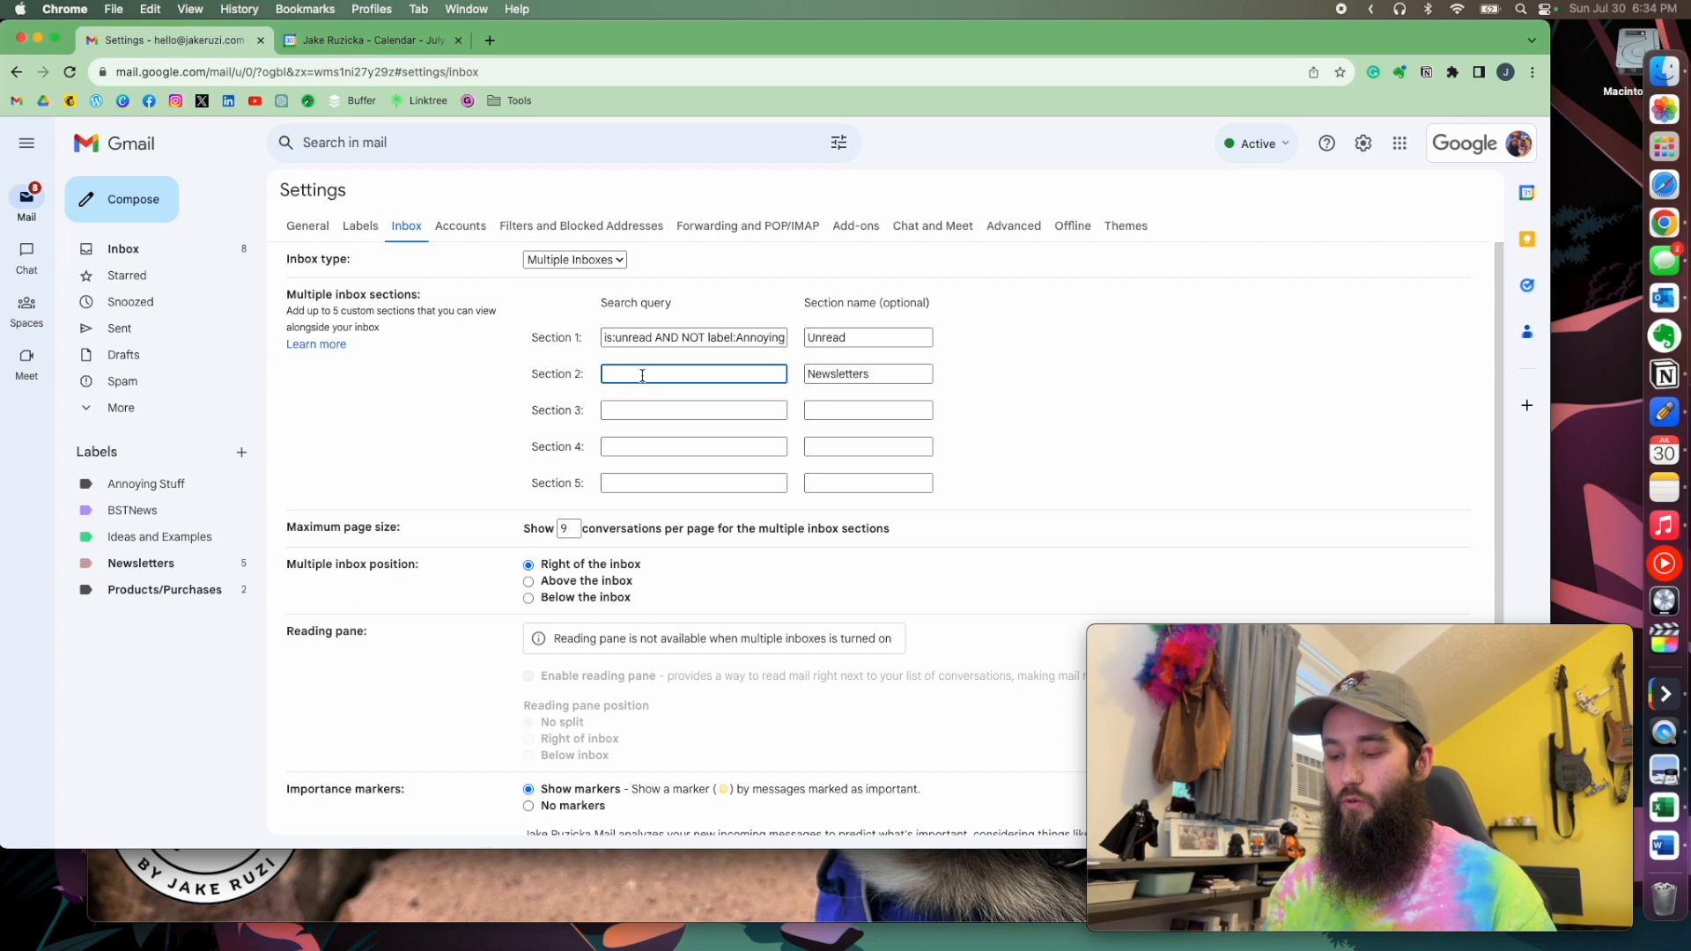
pyautogui.write('label')
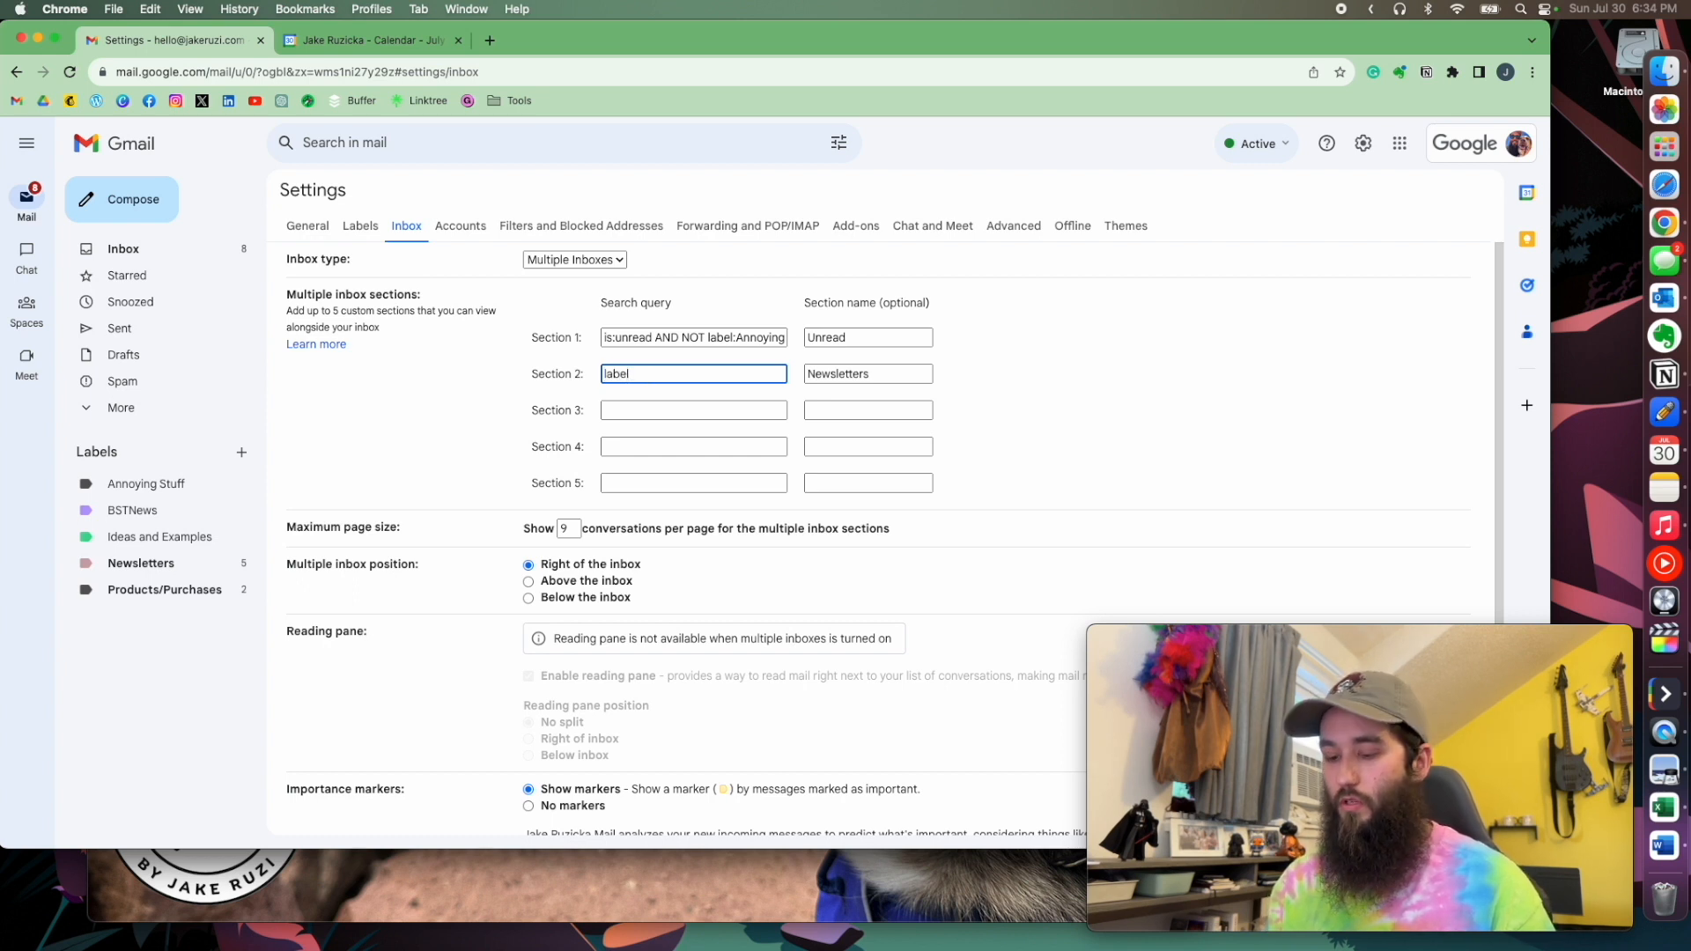
pyautogui.write(':Annoying Stuff')
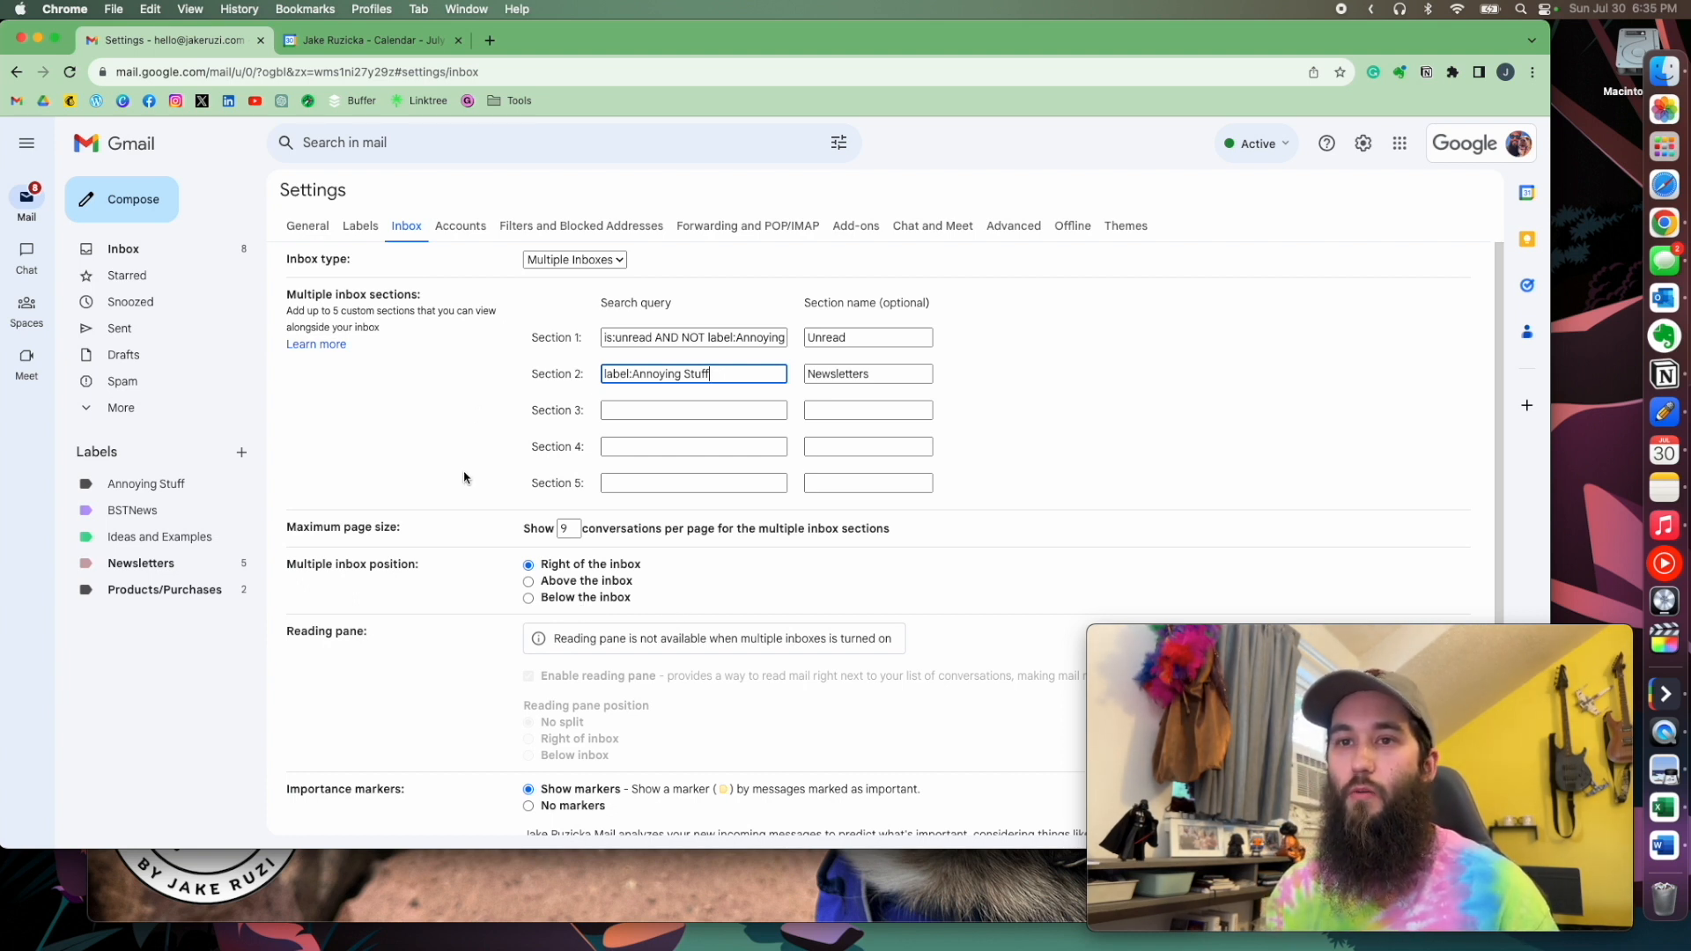
pyautogui.scroll(-3, 465, 477)
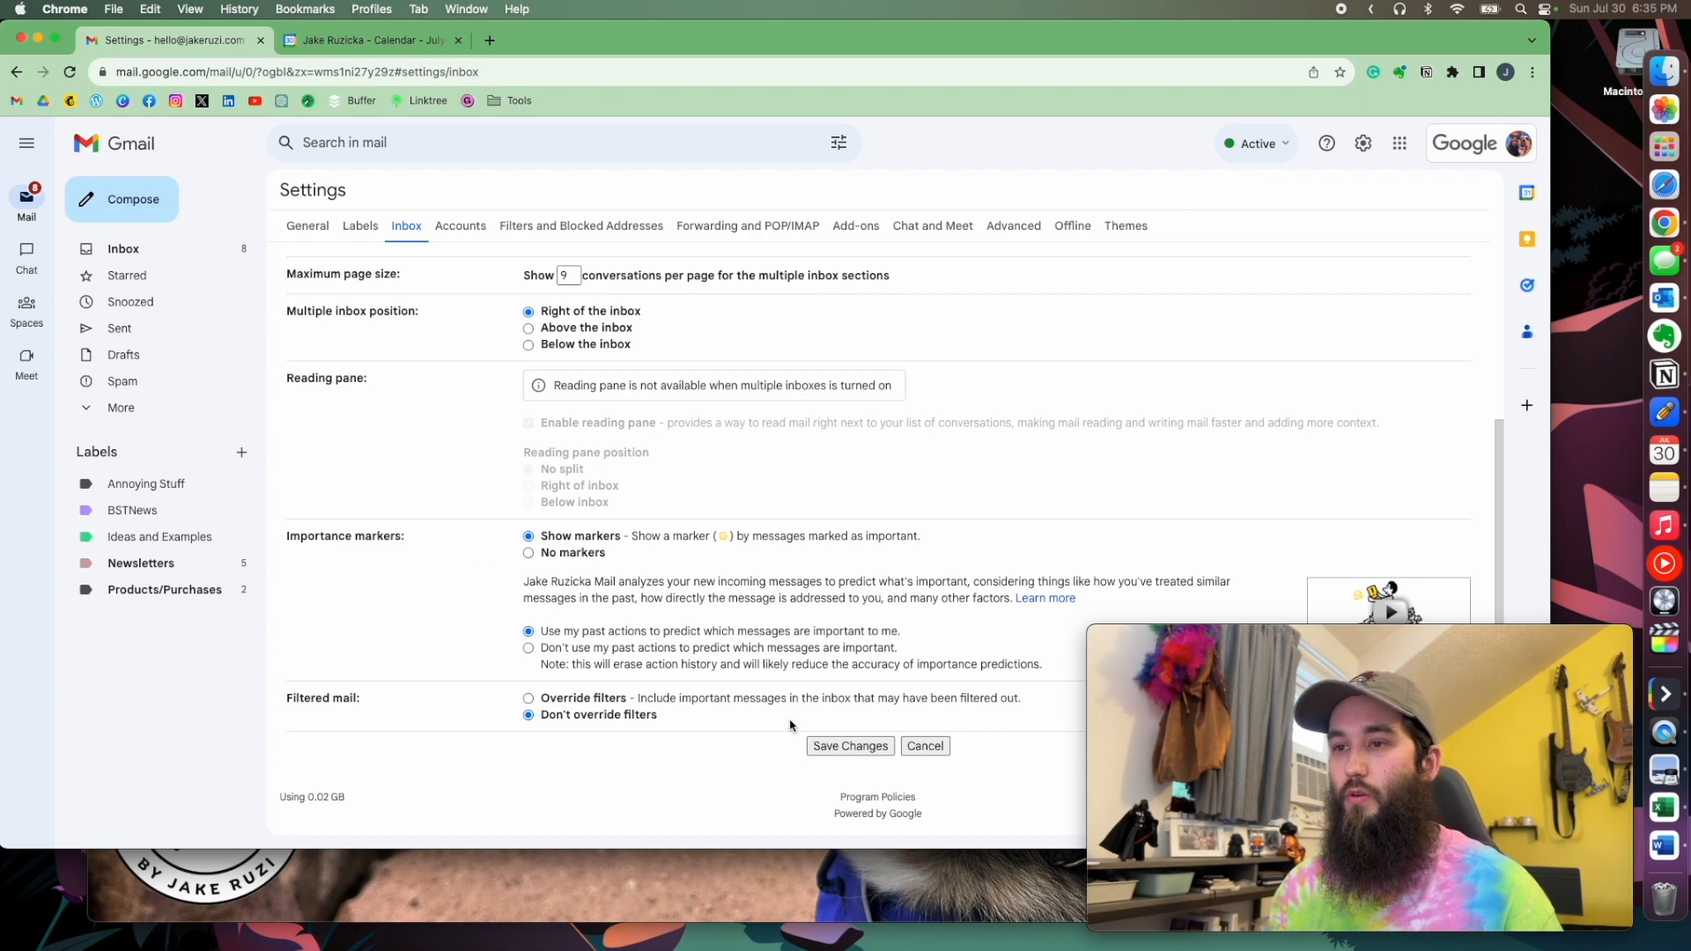
pyautogui.click(850, 746)
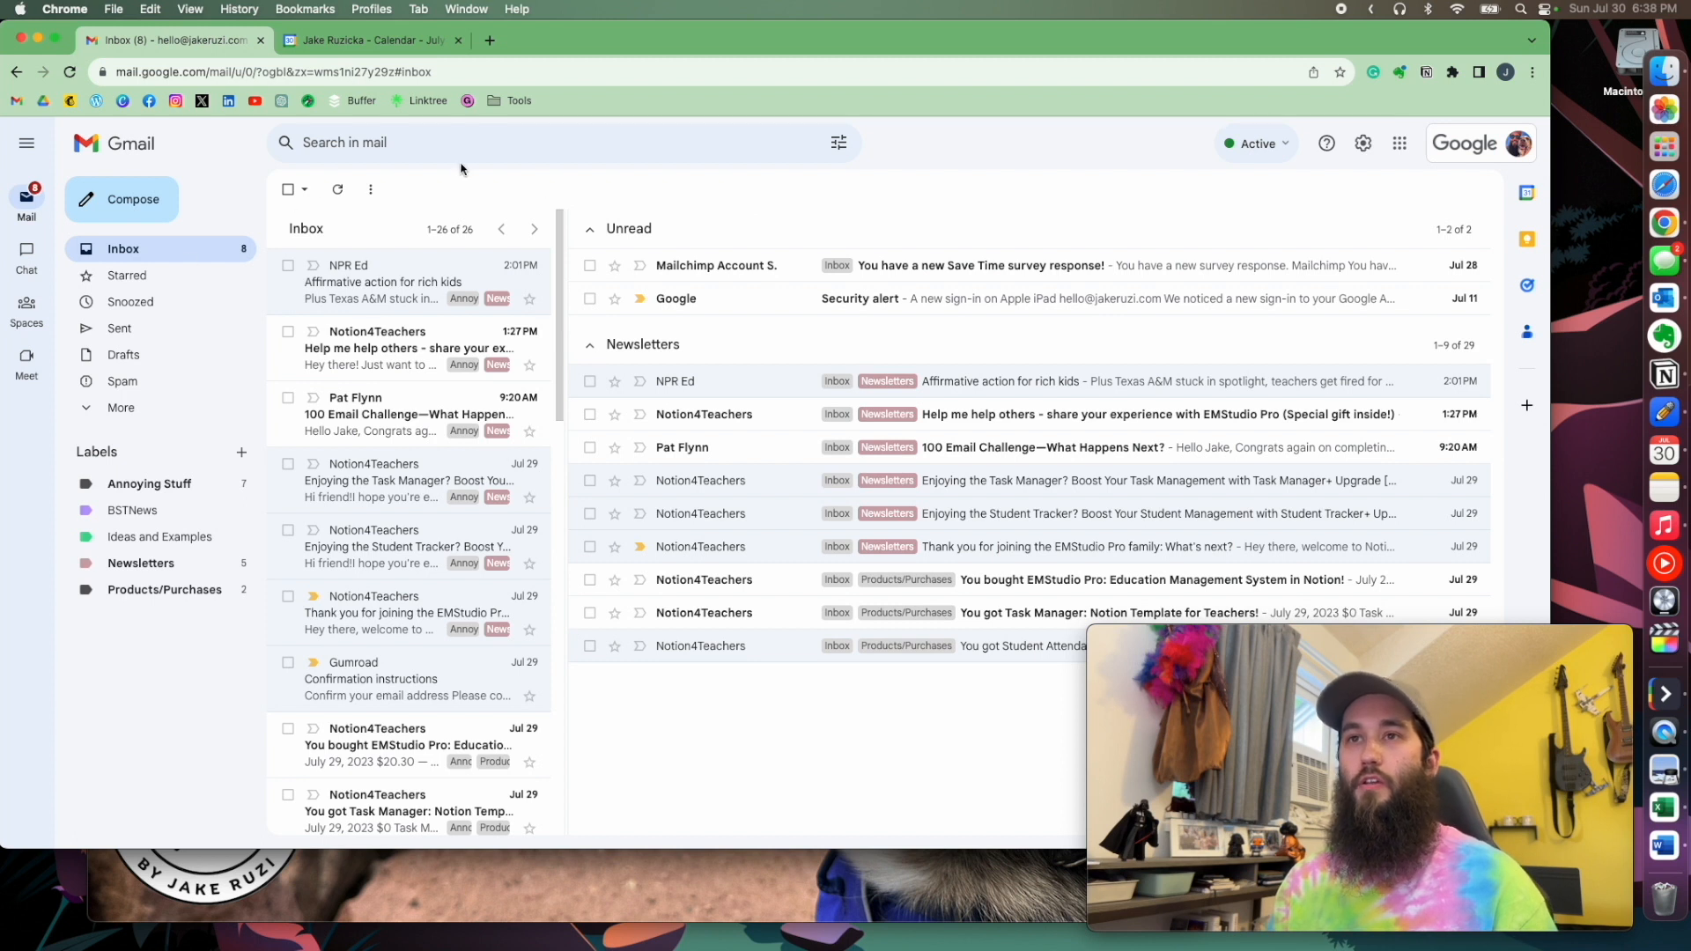
# Step: Collapse and re-expand the Unread and Newsletters sections, and check the labels on the NPR Ed newsletter before returning to the inbox
pyautogui.click(591, 231)
pyautogui.click(591, 278)
pyautogui.click(591, 278)
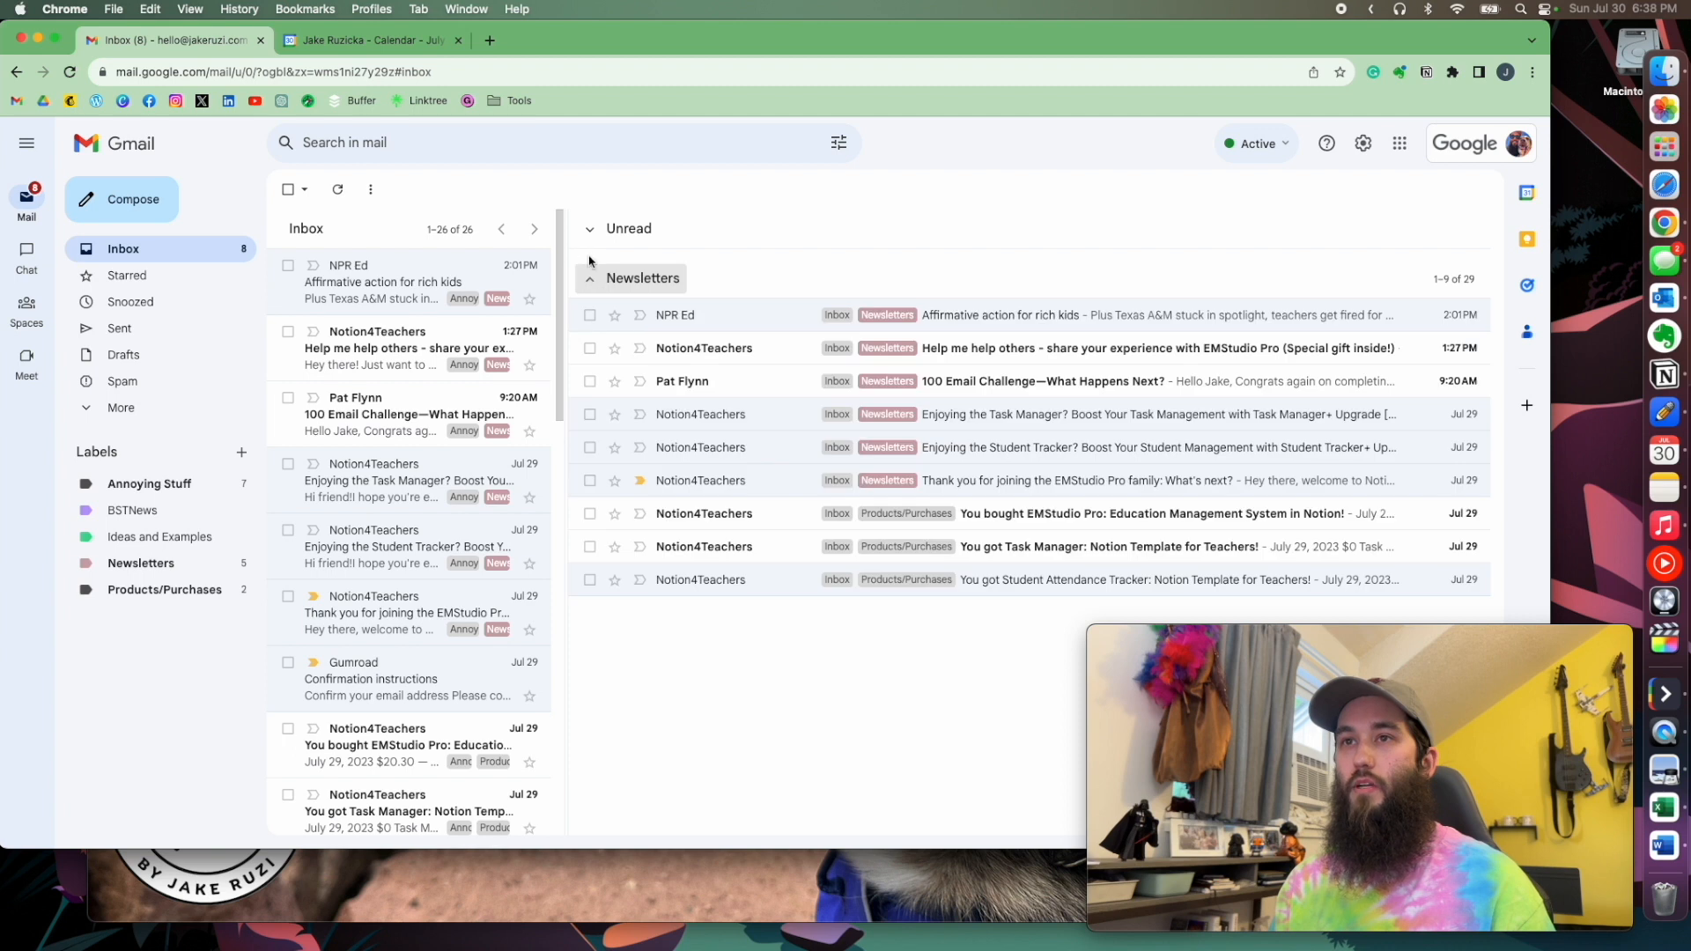
pyautogui.click(590, 233)
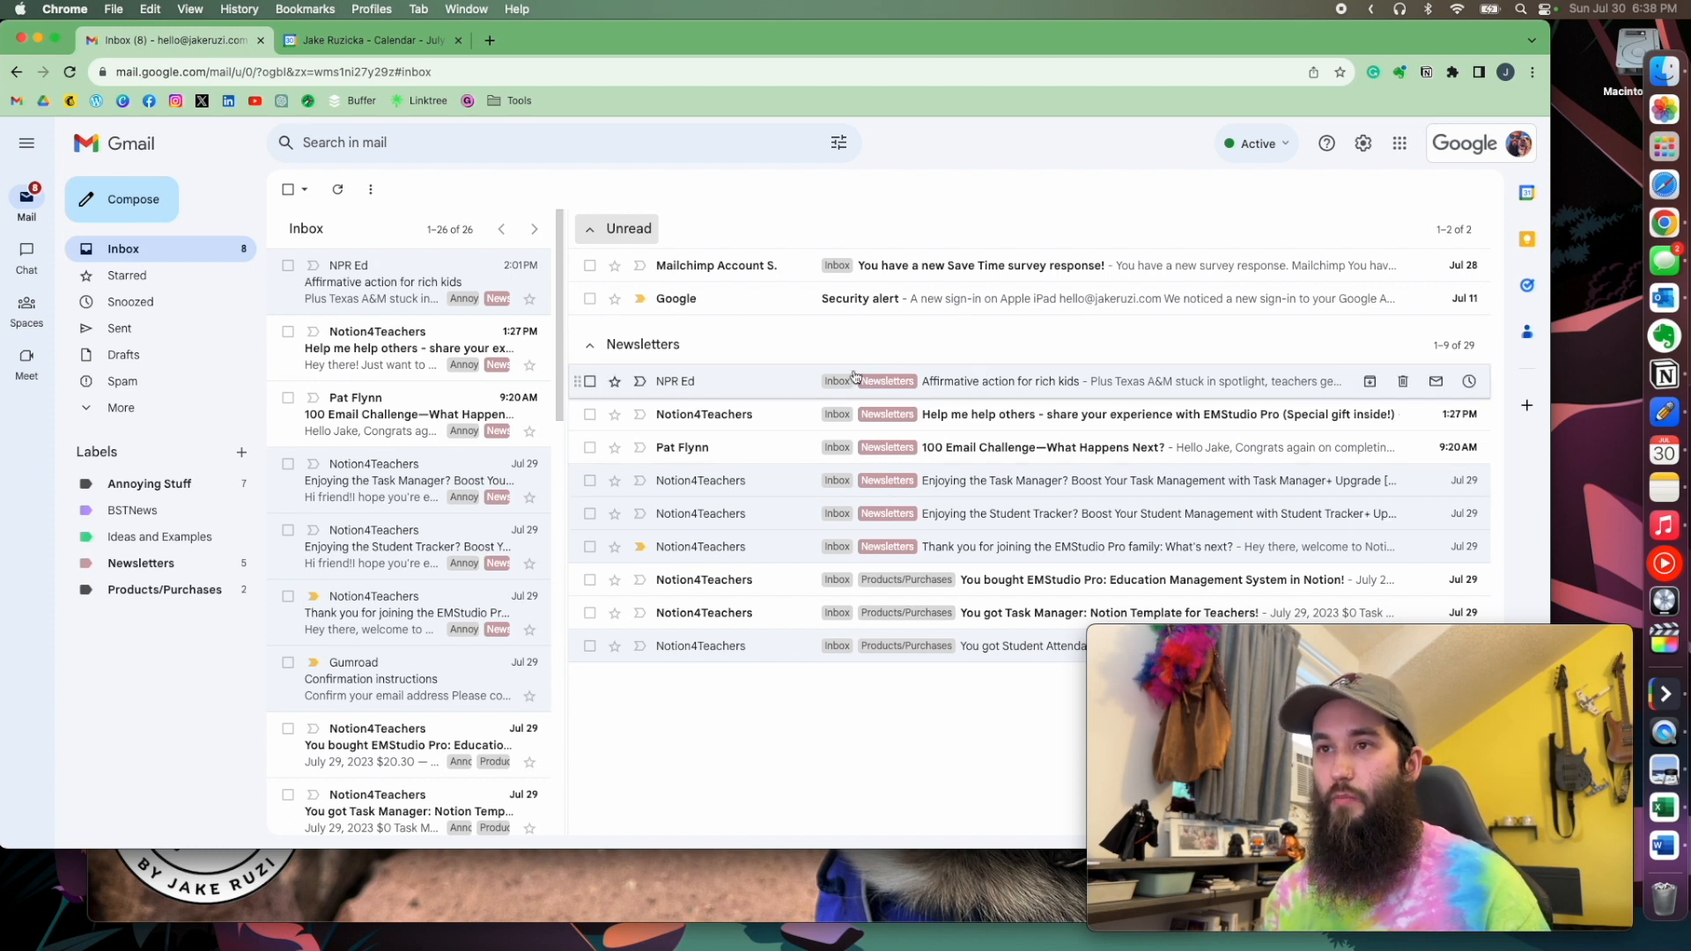
pyautogui.click(798, 384)
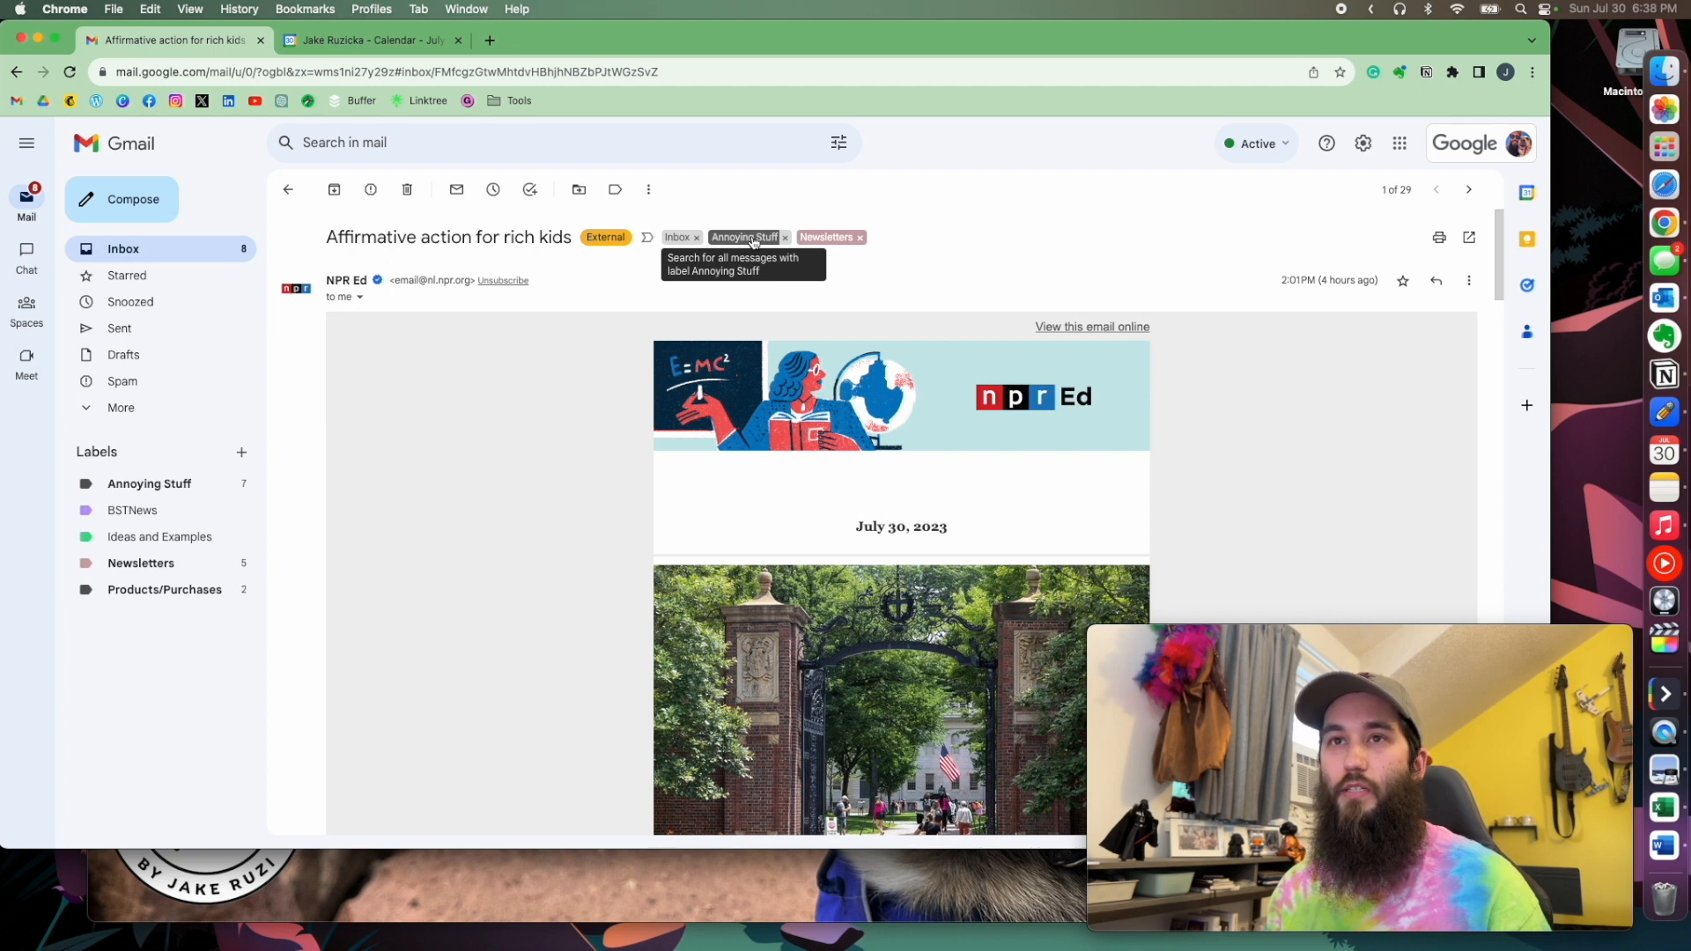
pyautogui.click(288, 189)
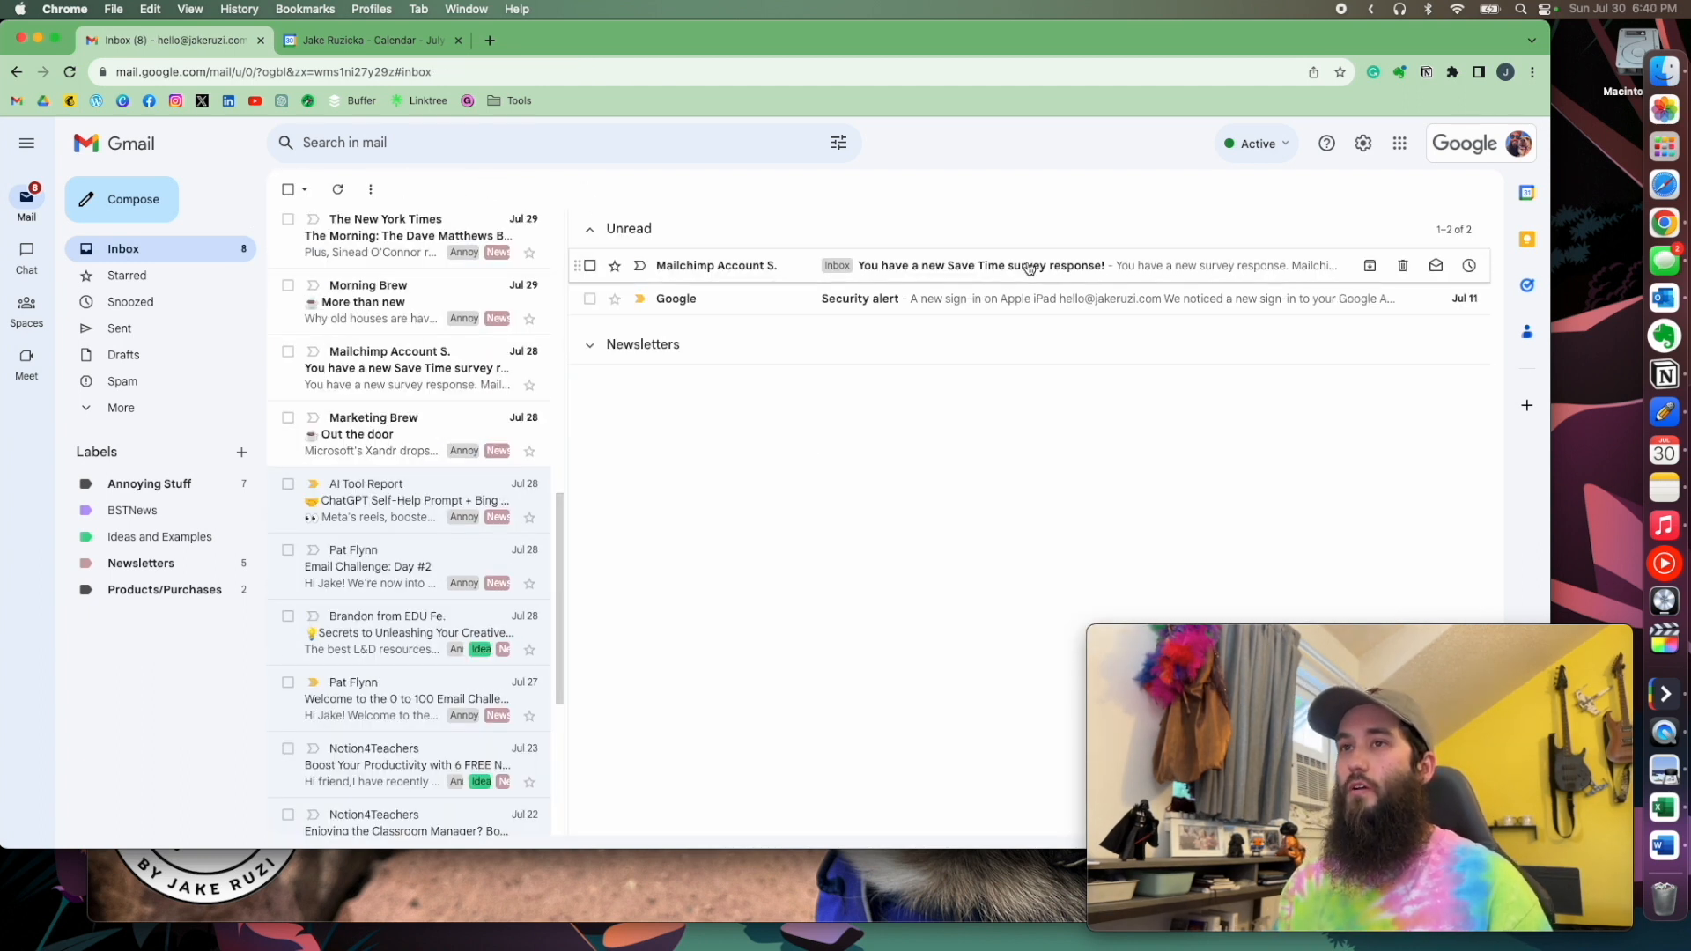
# Step: Mark the Mailchimp survey response message in the Unread section as read
pyautogui.rightClick(1028, 268)
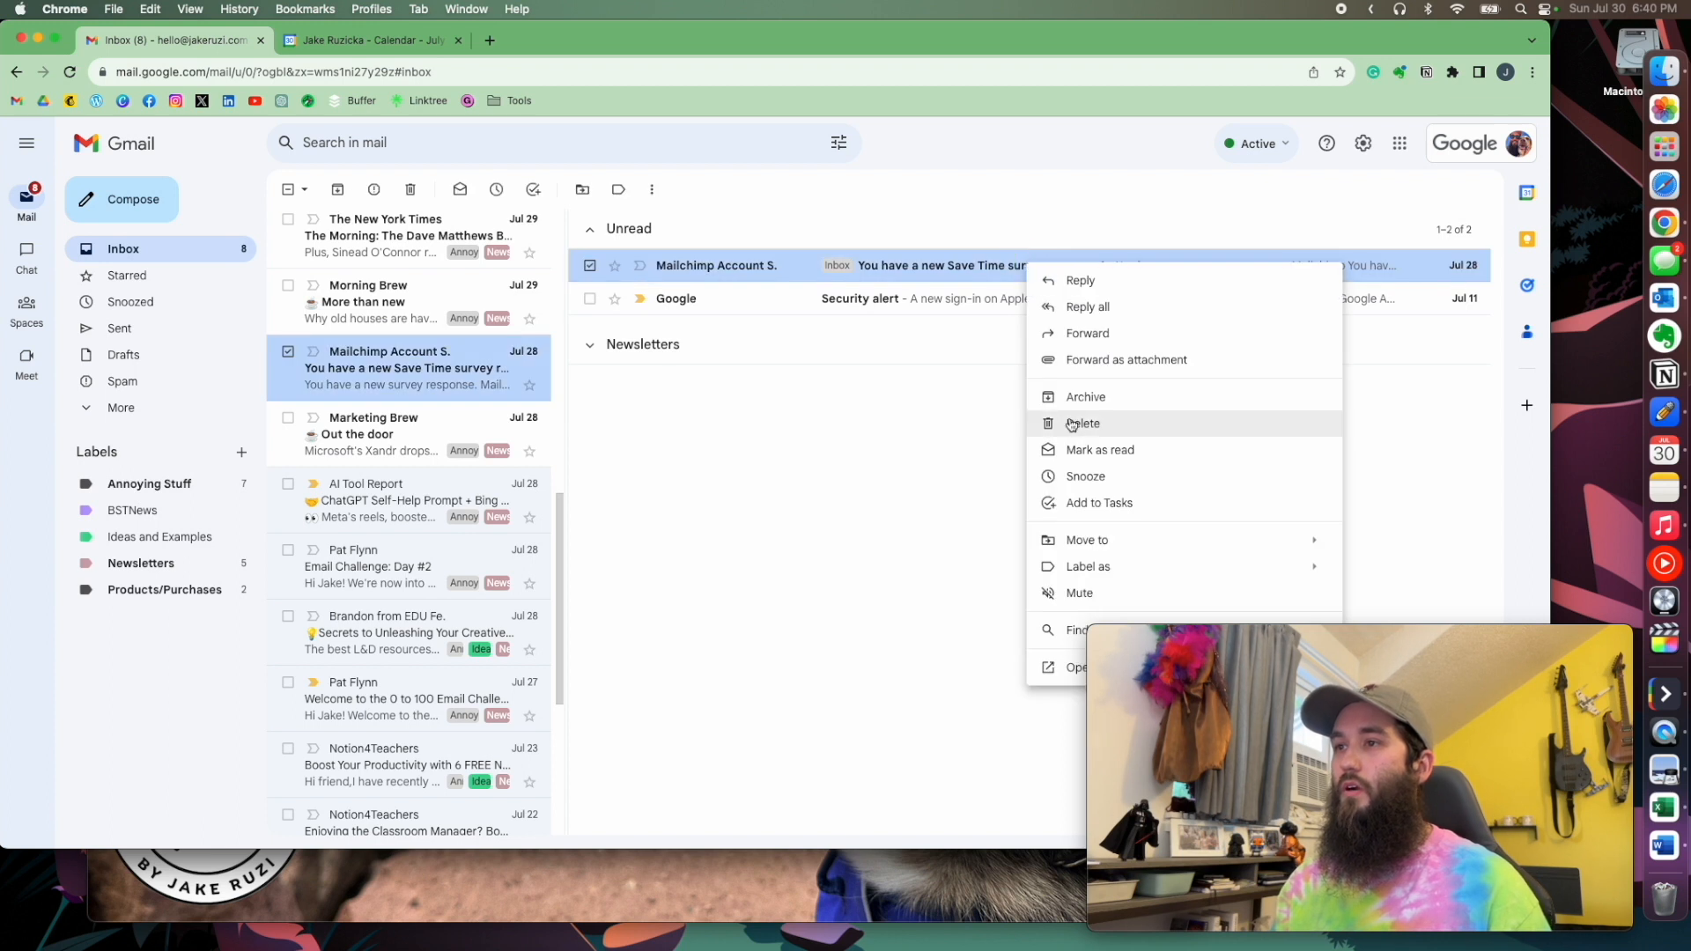
pyautogui.click(1099, 452)
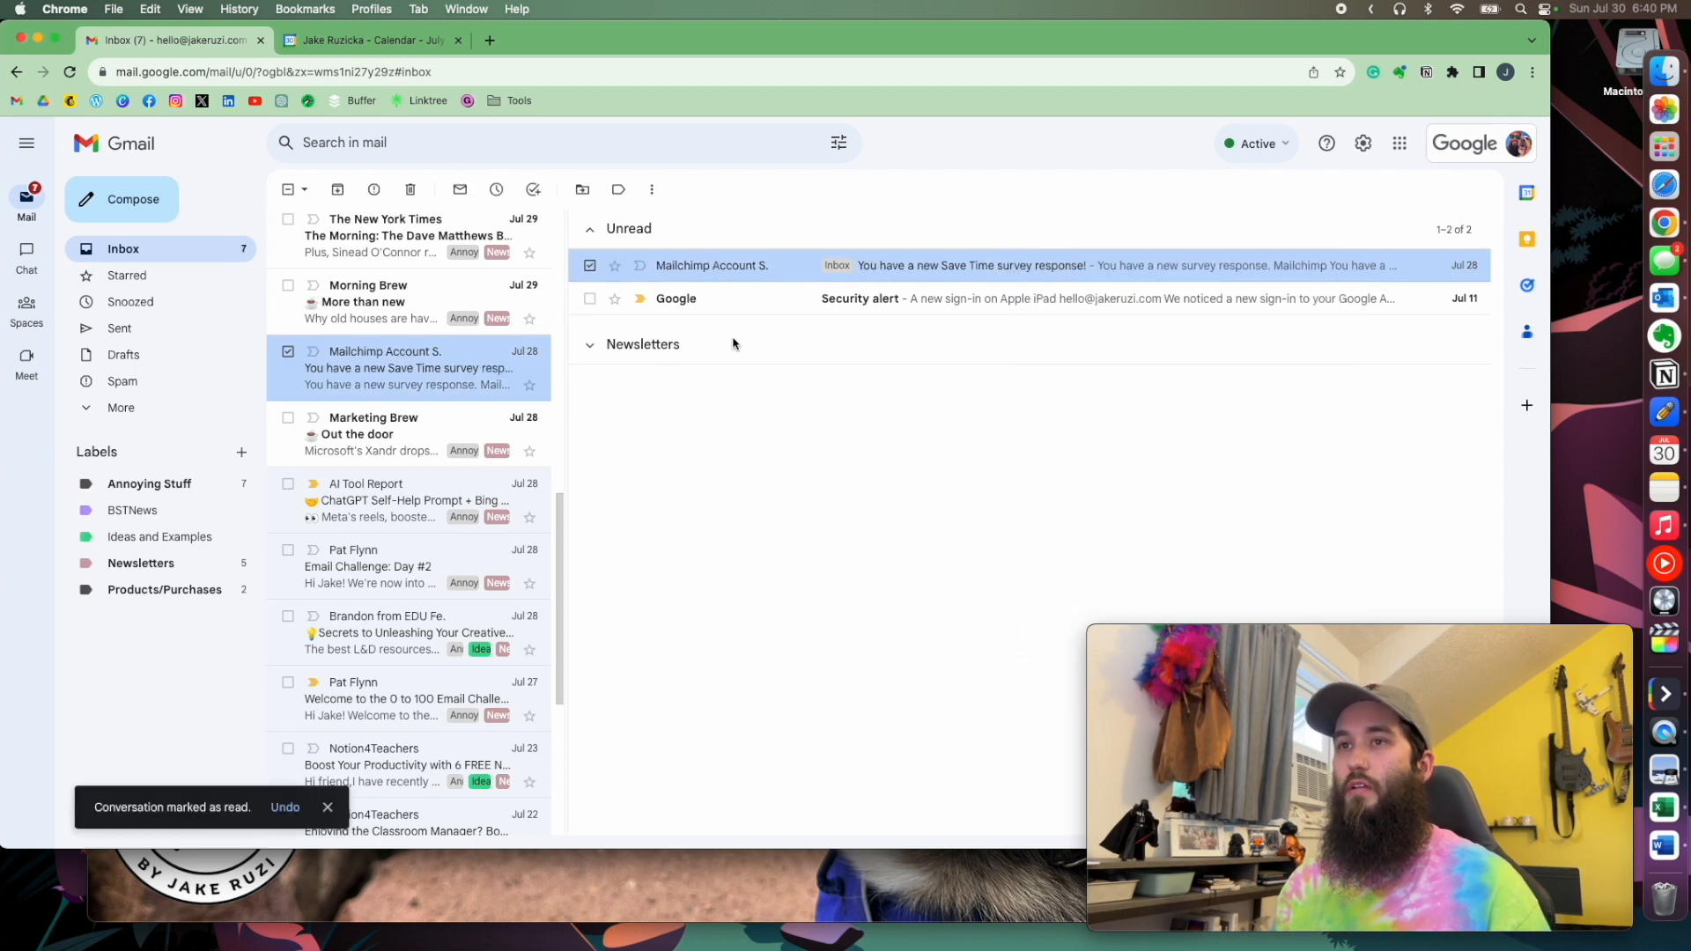
# Step: Refresh the inbox, expand the Newsletters section to review its messages, and collapse it again
pyautogui.click(110, 253)
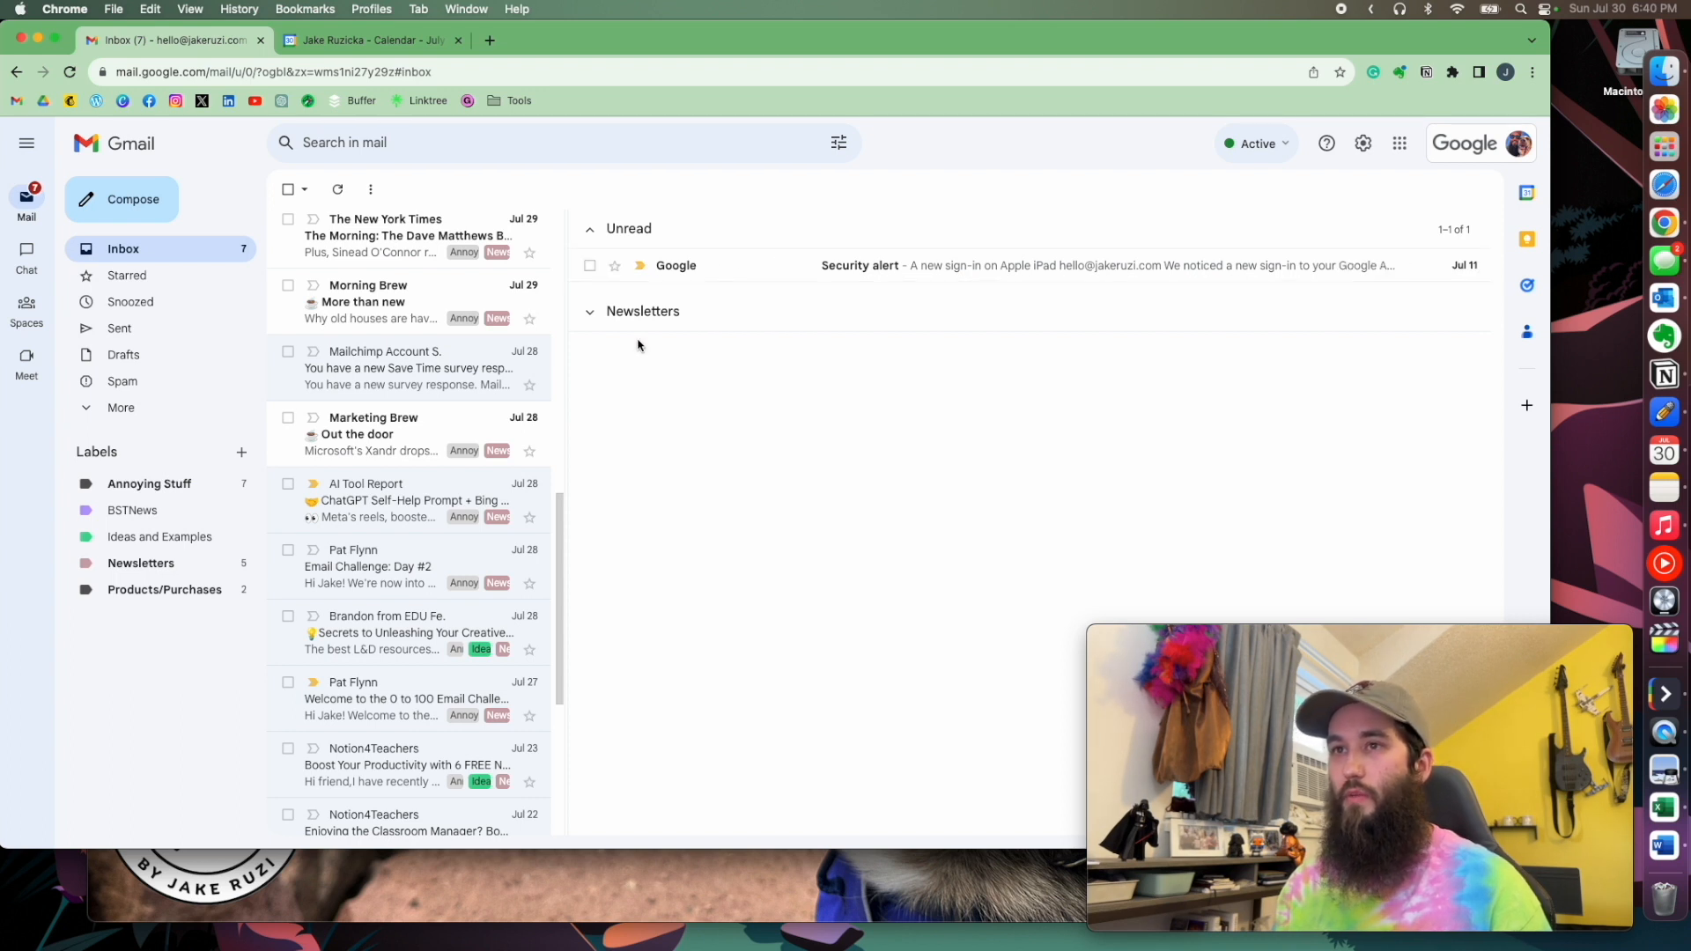
pyautogui.click(588, 313)
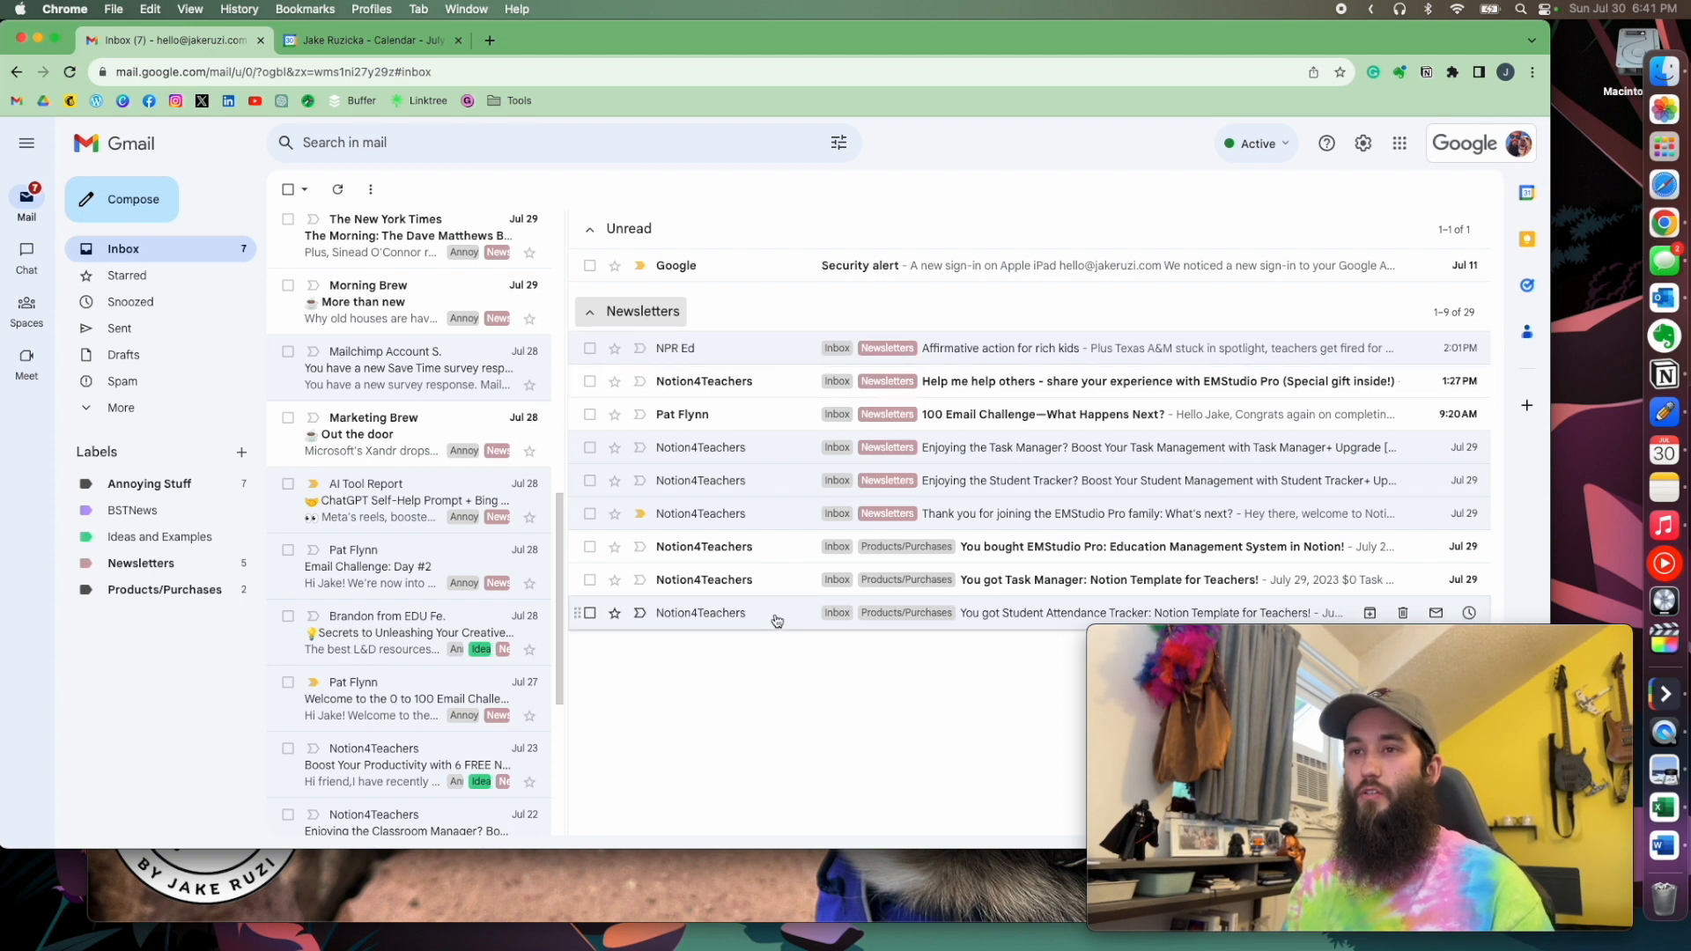
pyautogui.click(591, 313)
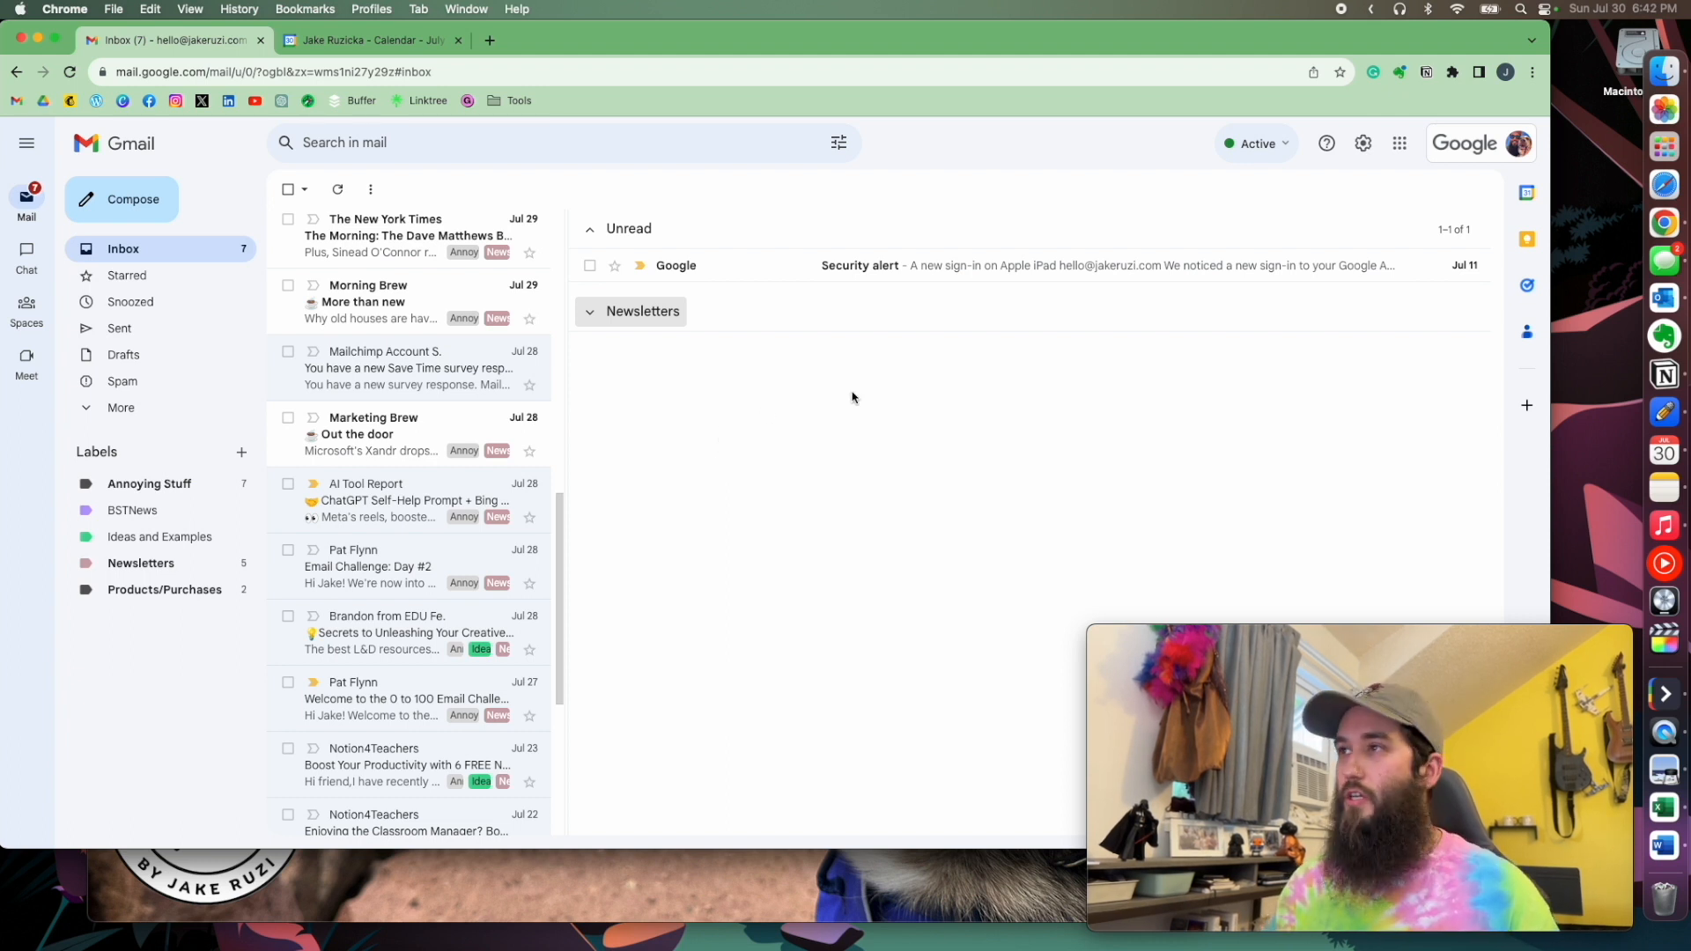
# Step: In the general mail settings, set desktop notifications to "Mail notifications off" and save the changes
pyautogui.click(1364, 145)
pyautogui.click(1388, 229)
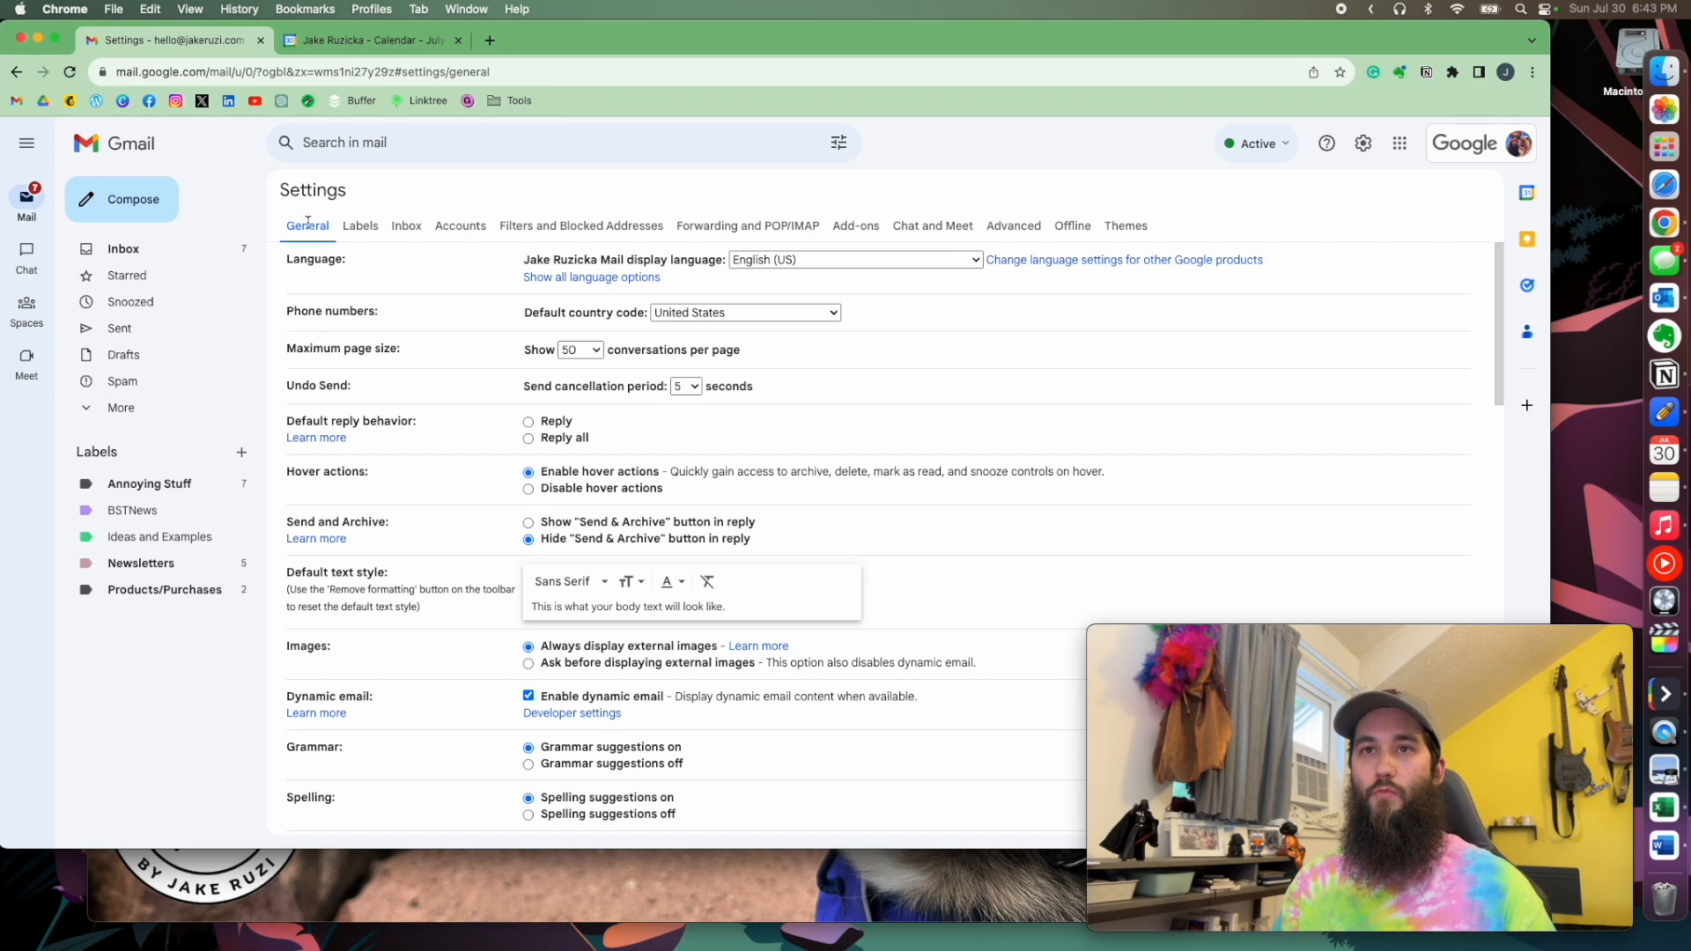
pyautogui.scroll(-6, 426, 587)
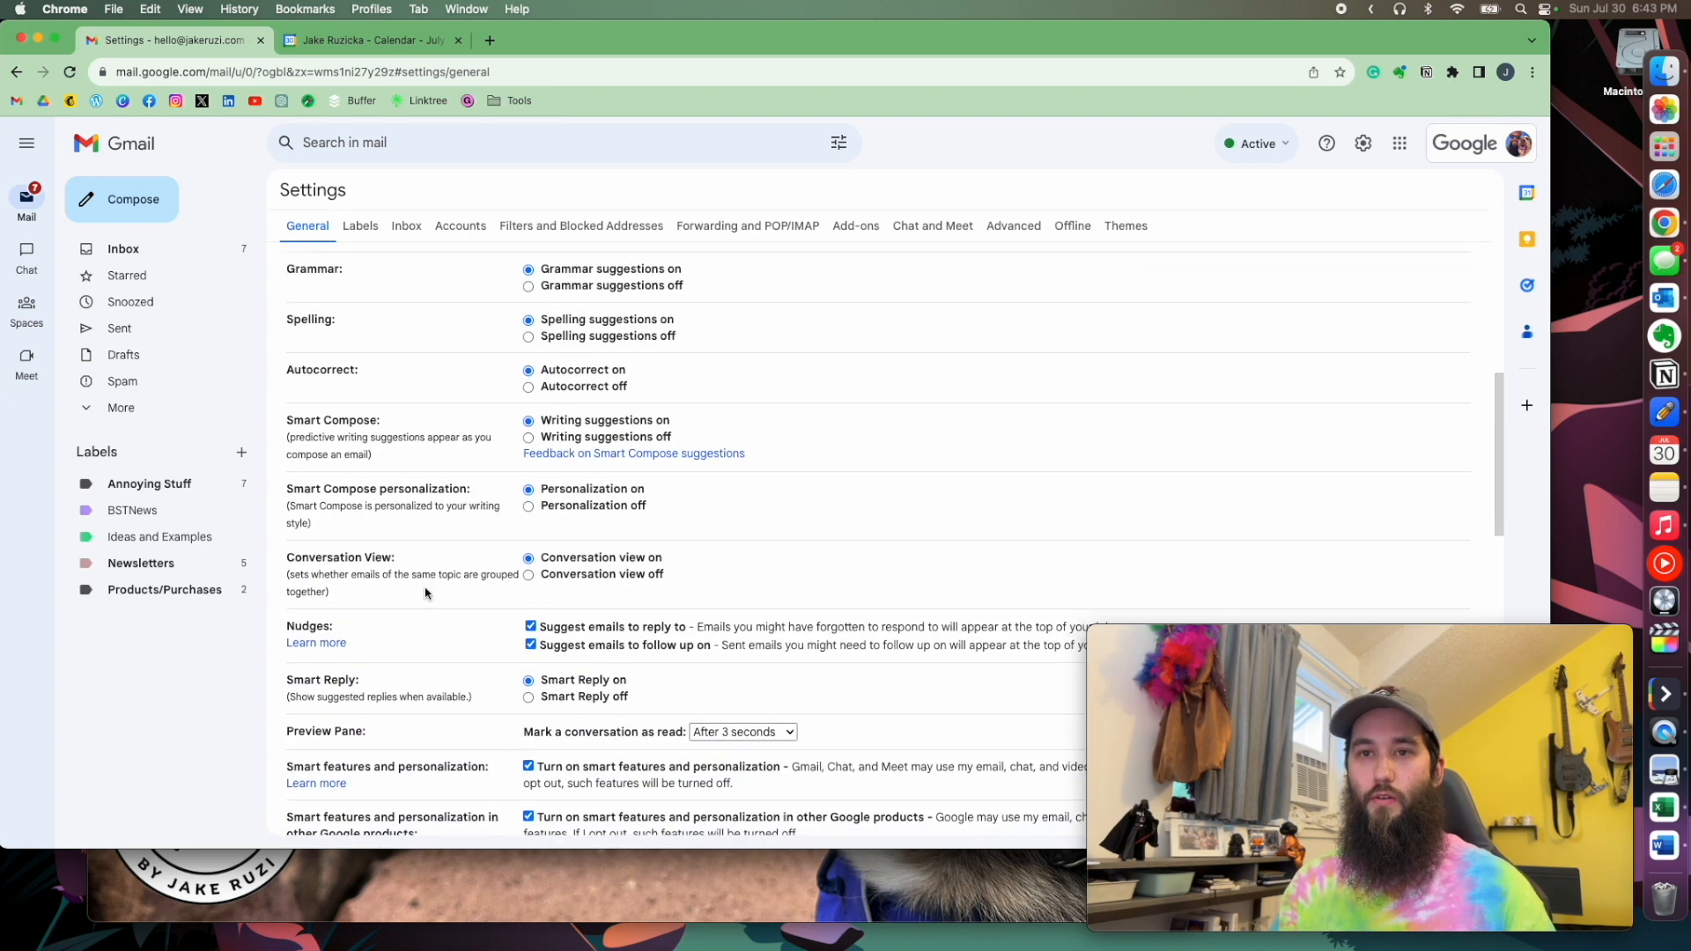
pyautogui.scroll(-4, 425, 593)
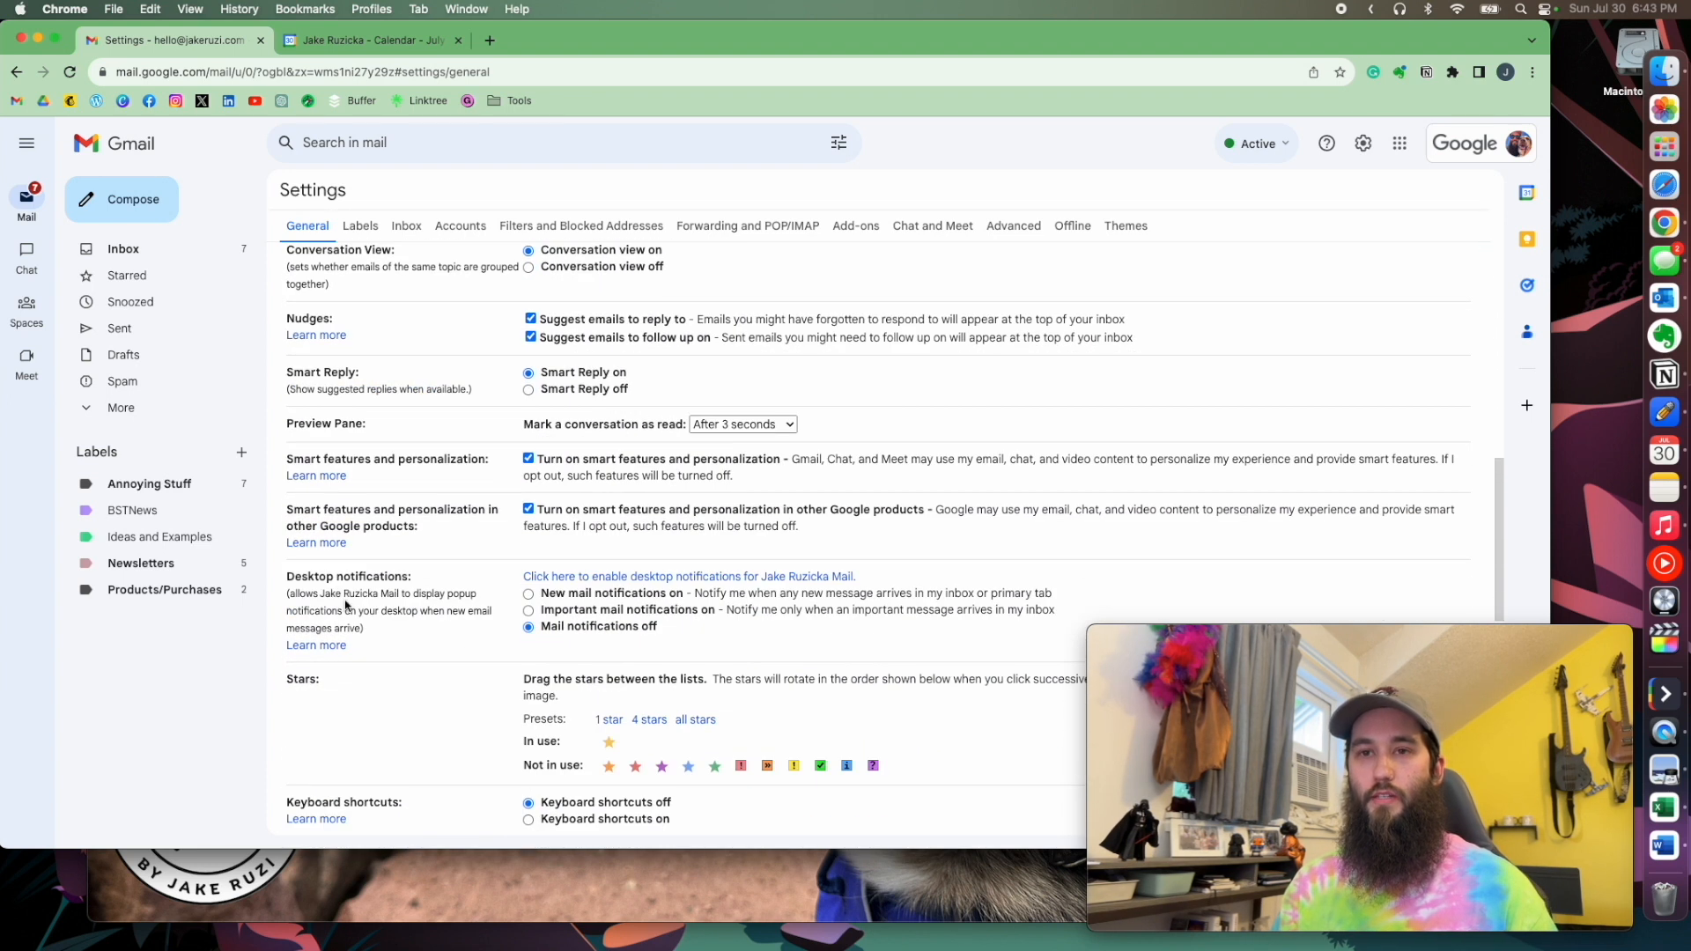
pyautogui.moveTo(281, 577)
pyautogui.mouseDown()
pyautogui.moveTo(426, 575)
pyautogui.moveTo(280, 577)
pyautogui.mouseUp()
pyautogui.click(416, 574)
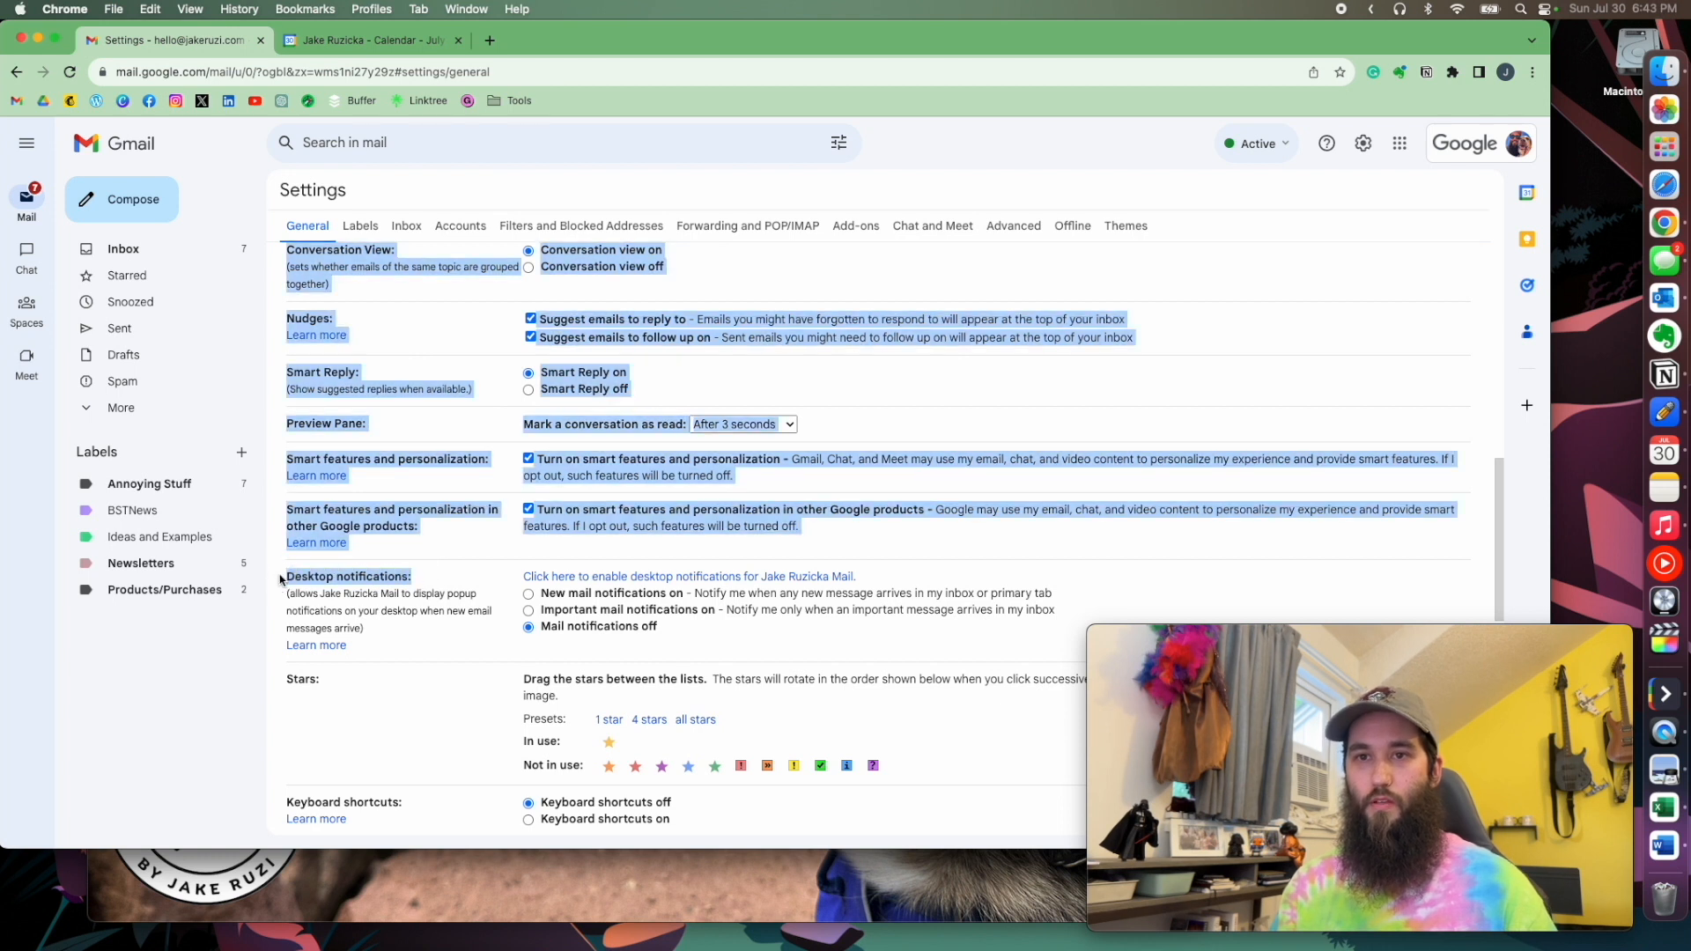
pyautogui.click(426, 567)
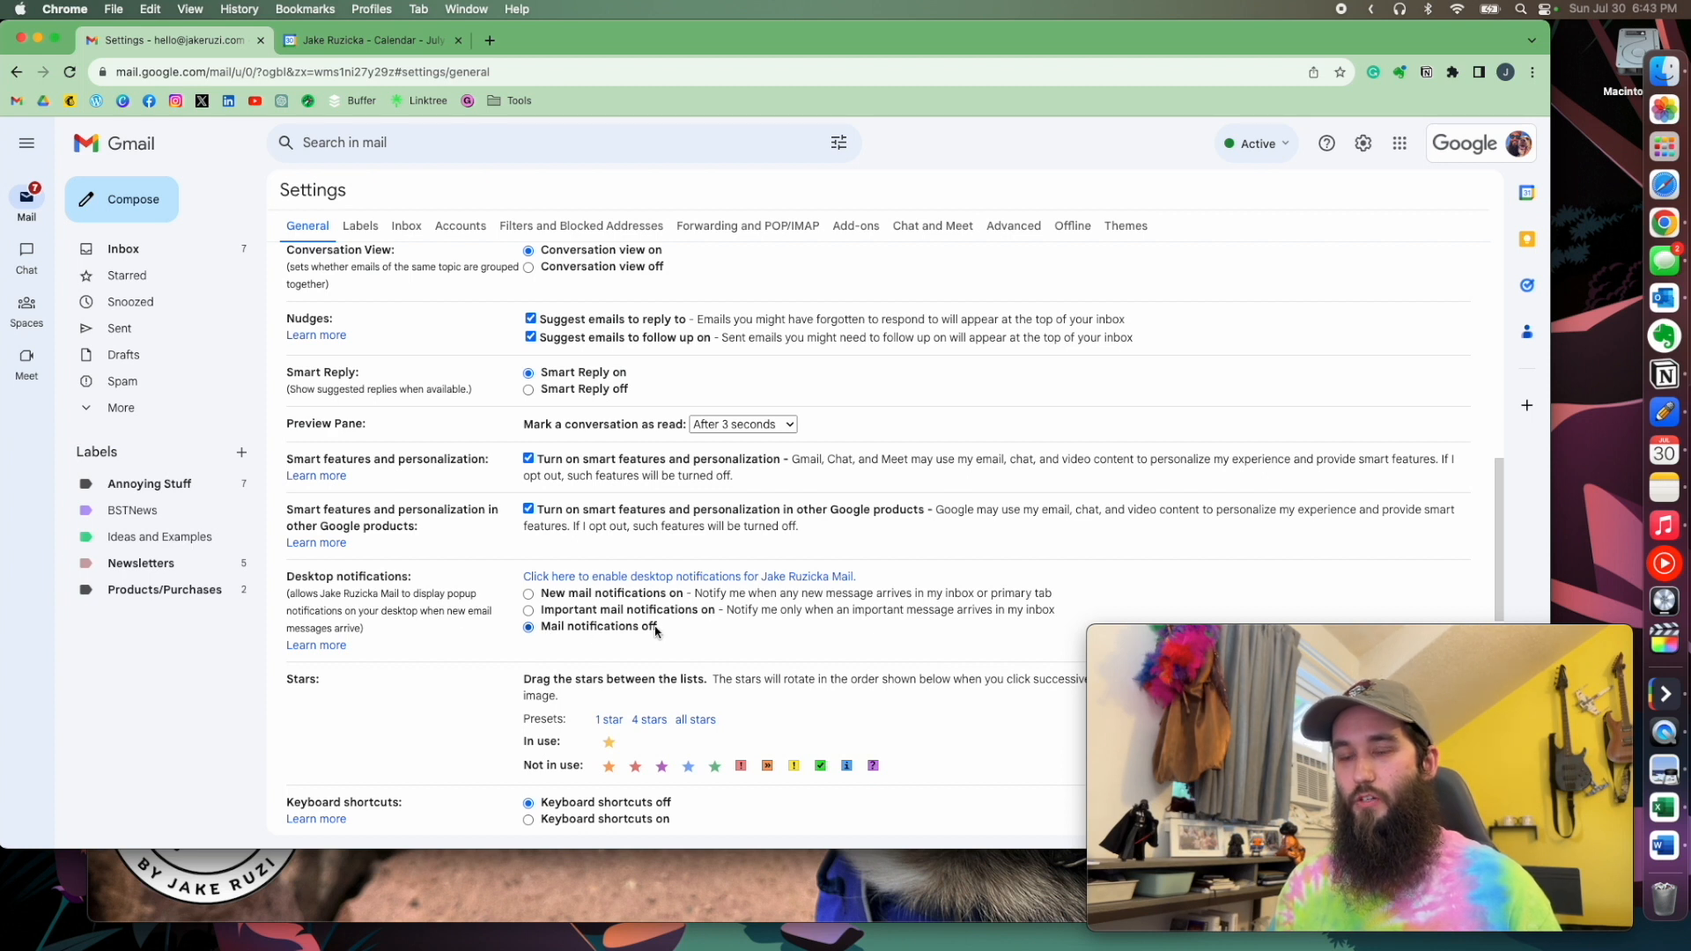
pyautogui.click(529, 595)
pyautogui.click(529, 628)
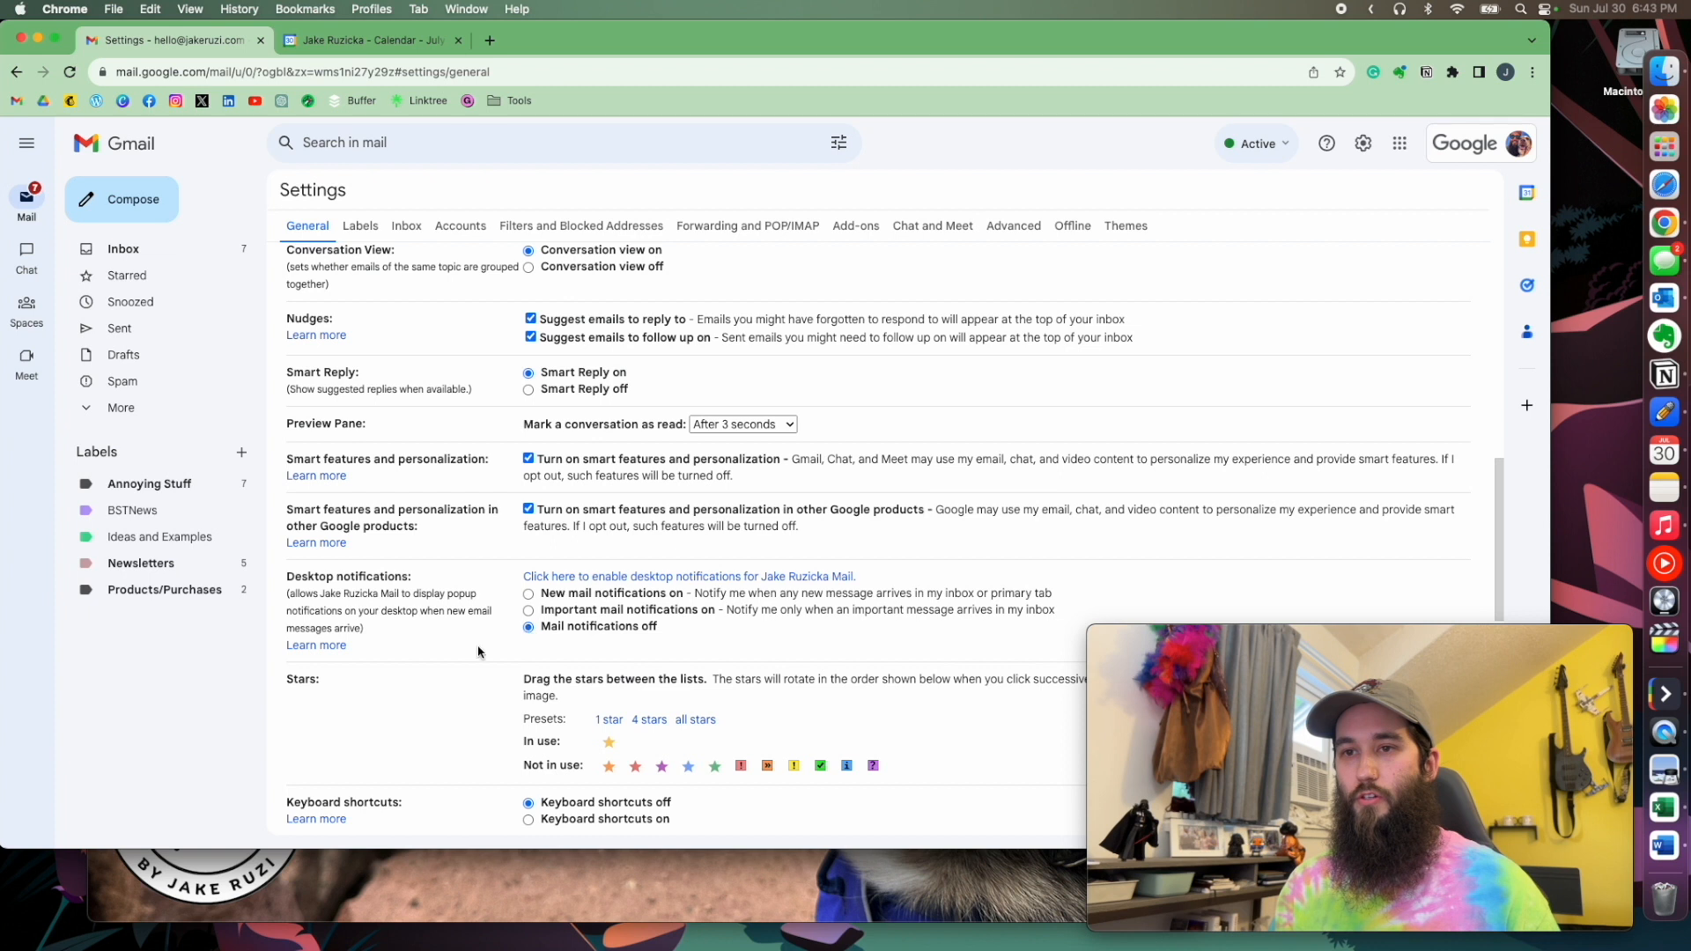
pyautogui.scroll(-10, 475, 655)
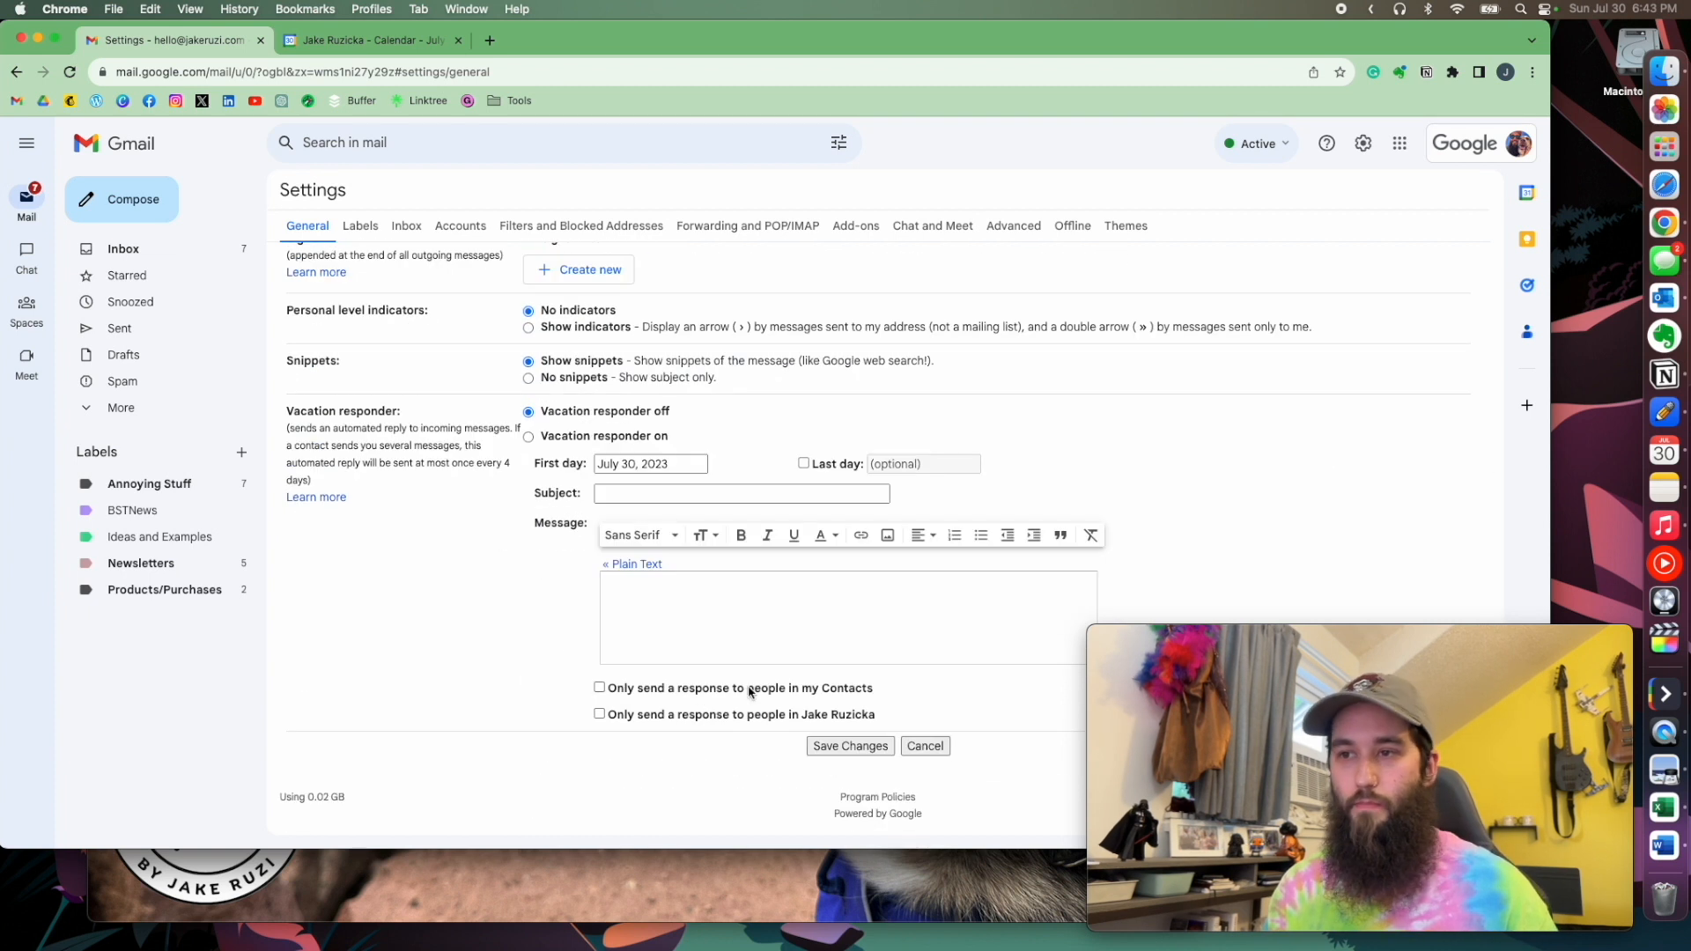
pyautogui.click(850, 746)
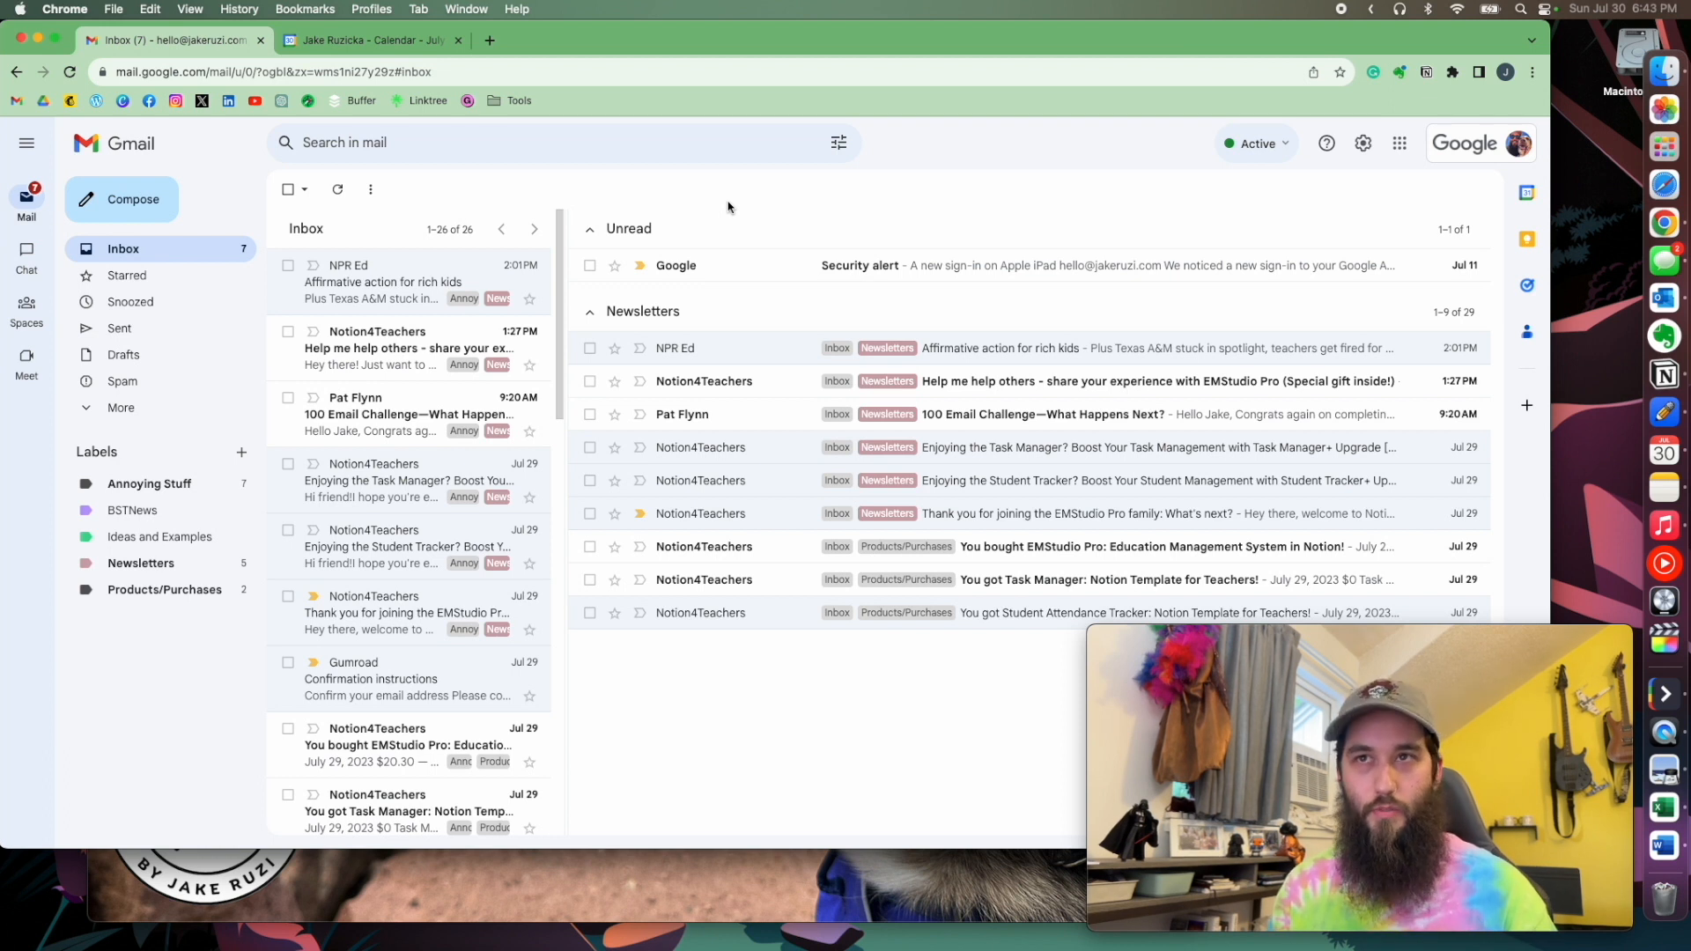
# Step: Switch to Google Calendar and schedule the Email Work Time event for Monday, July 31, from 7:00am to 7:30am
pyautogui.click(359, 40)
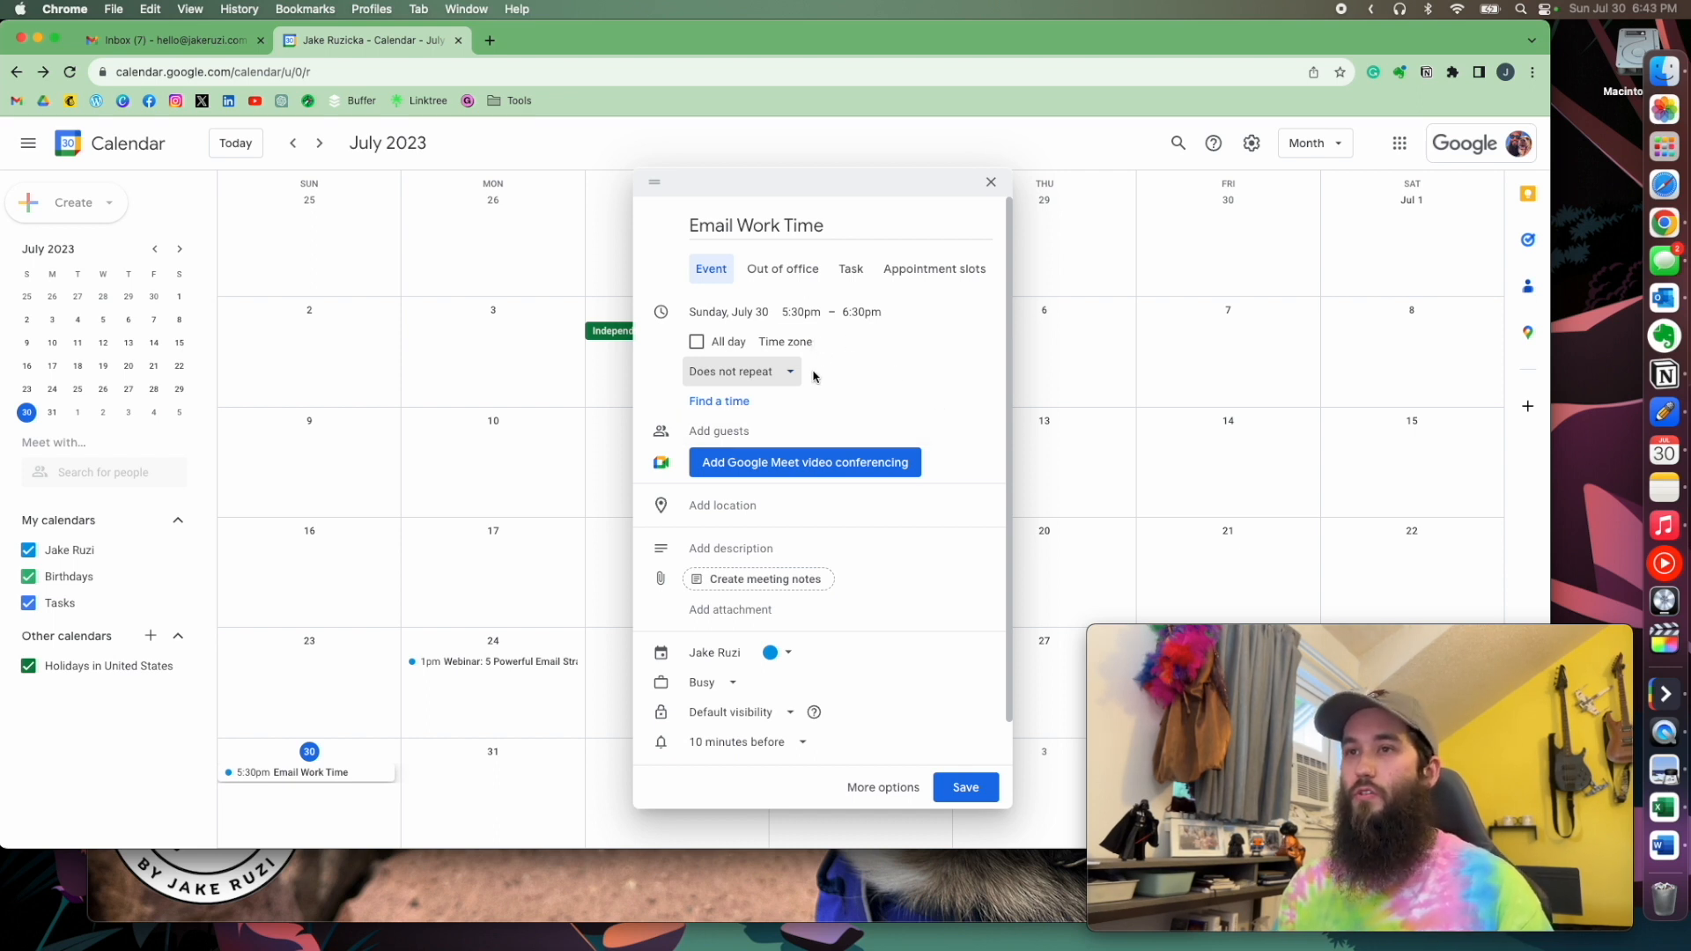
pyautogui.click(743, 310)
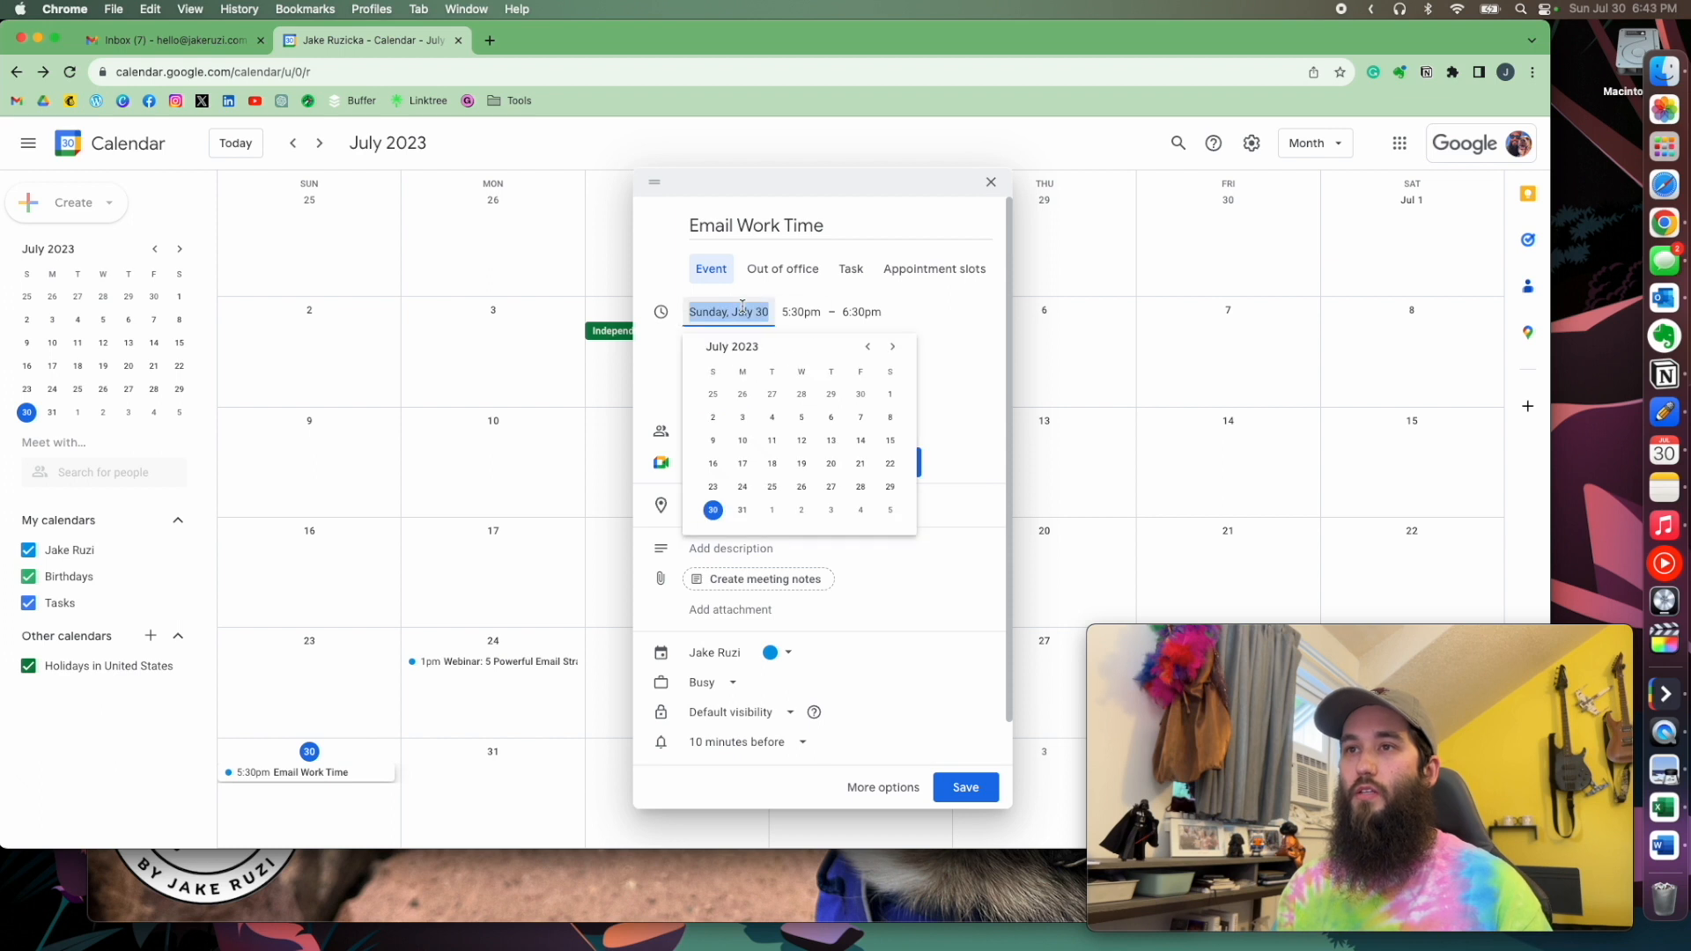
pyautogui.click(742, 510)
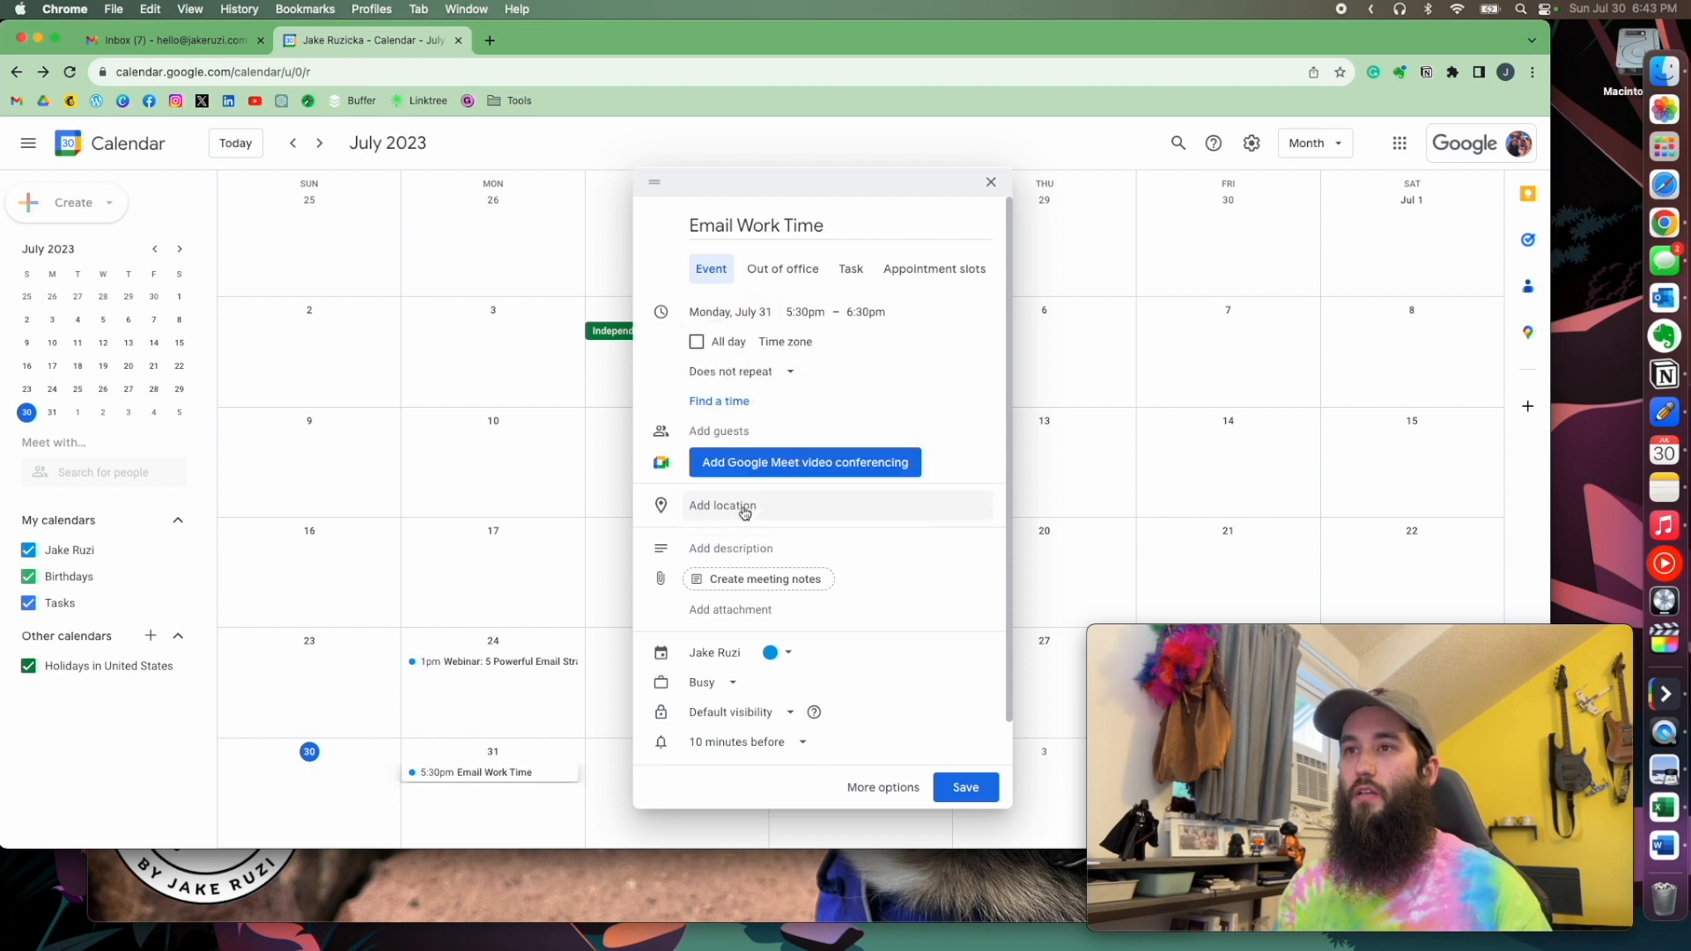
pyautogui.click(801, 308)
pyautogui.scroll(5, 810, 388)
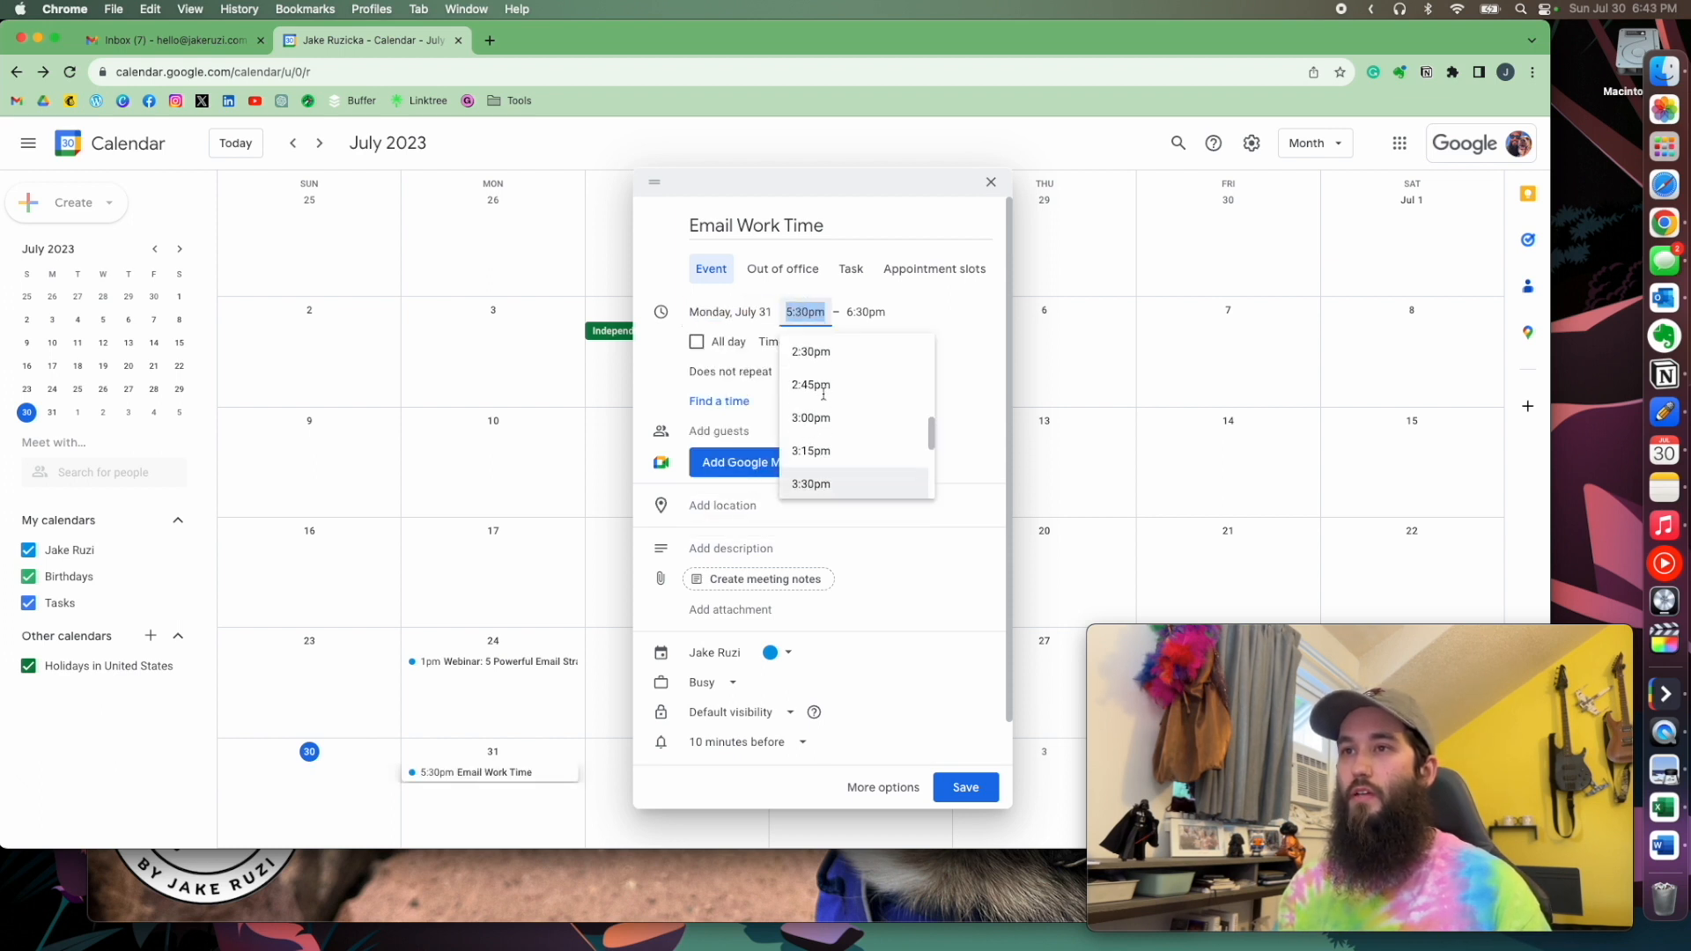
pyautogui.scroll(12, 823, 392)
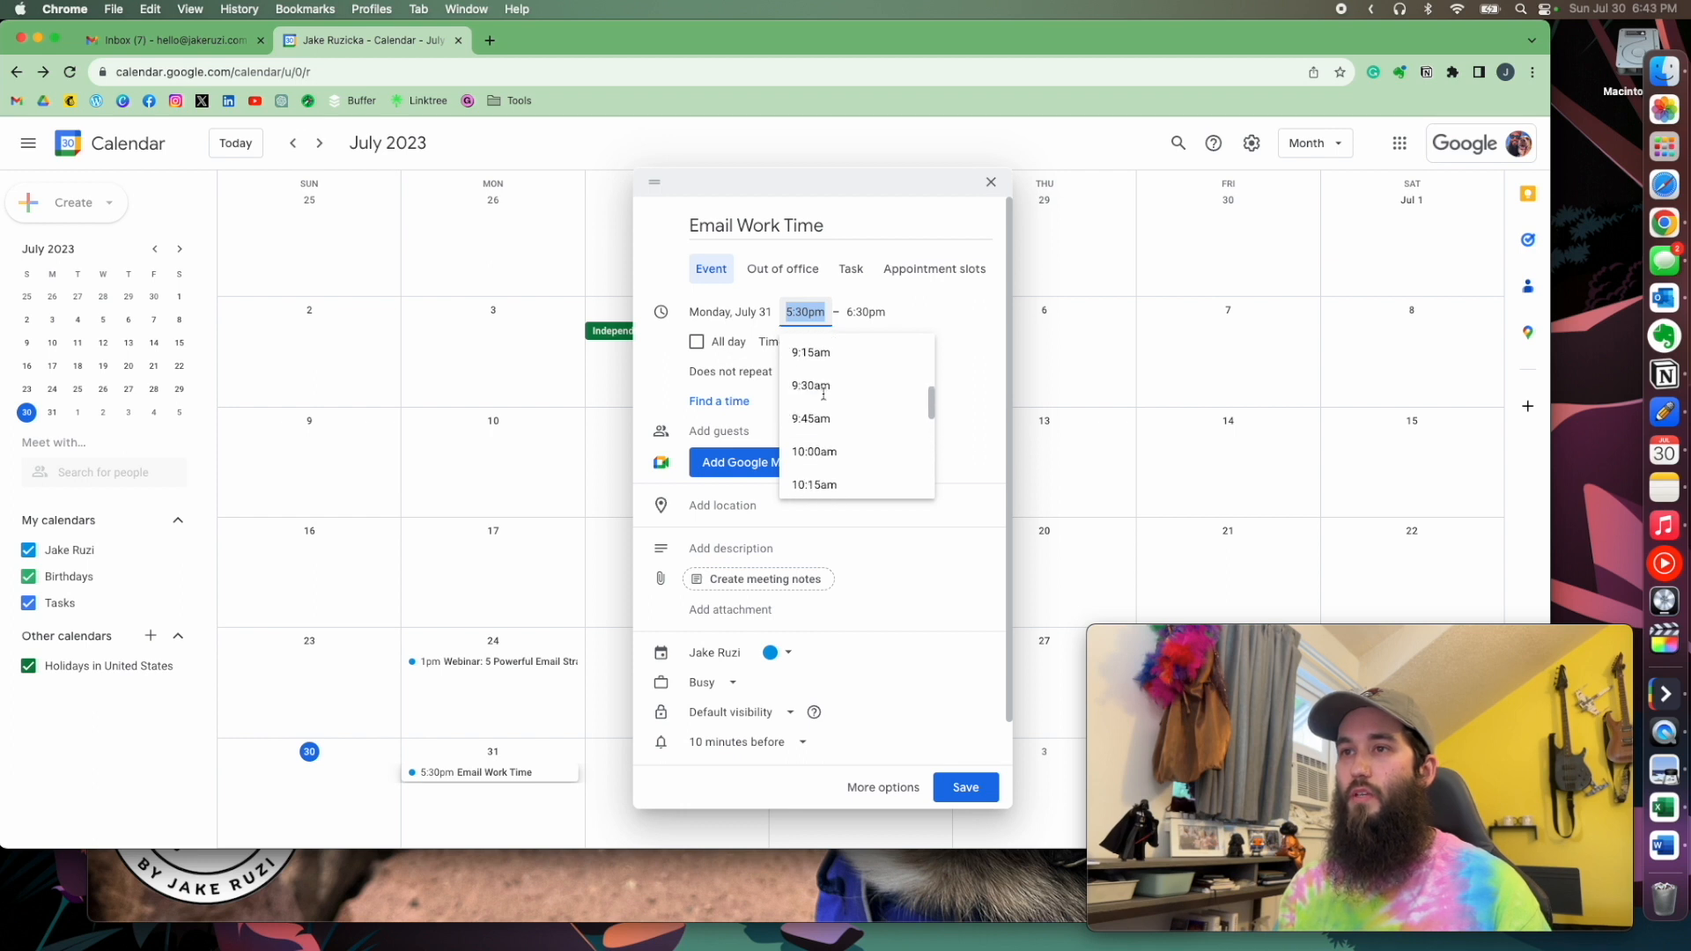
pyautogui.click(814, 372)
pyautogui.click(864, 312)
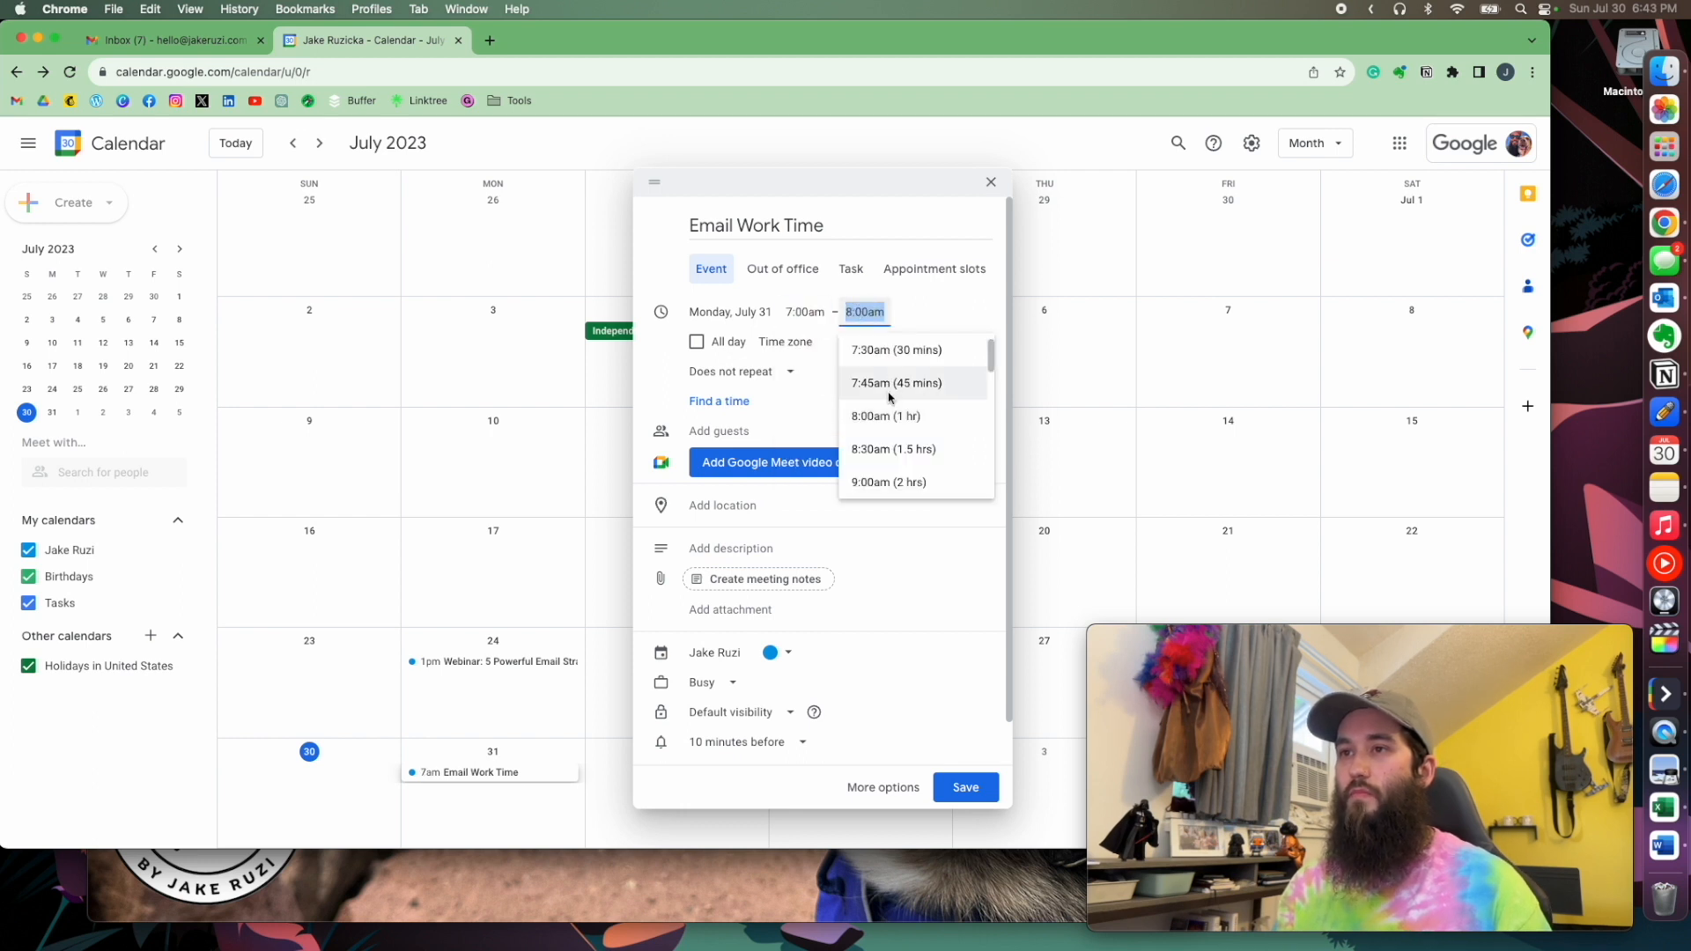
pyautogui.click(894, 352)
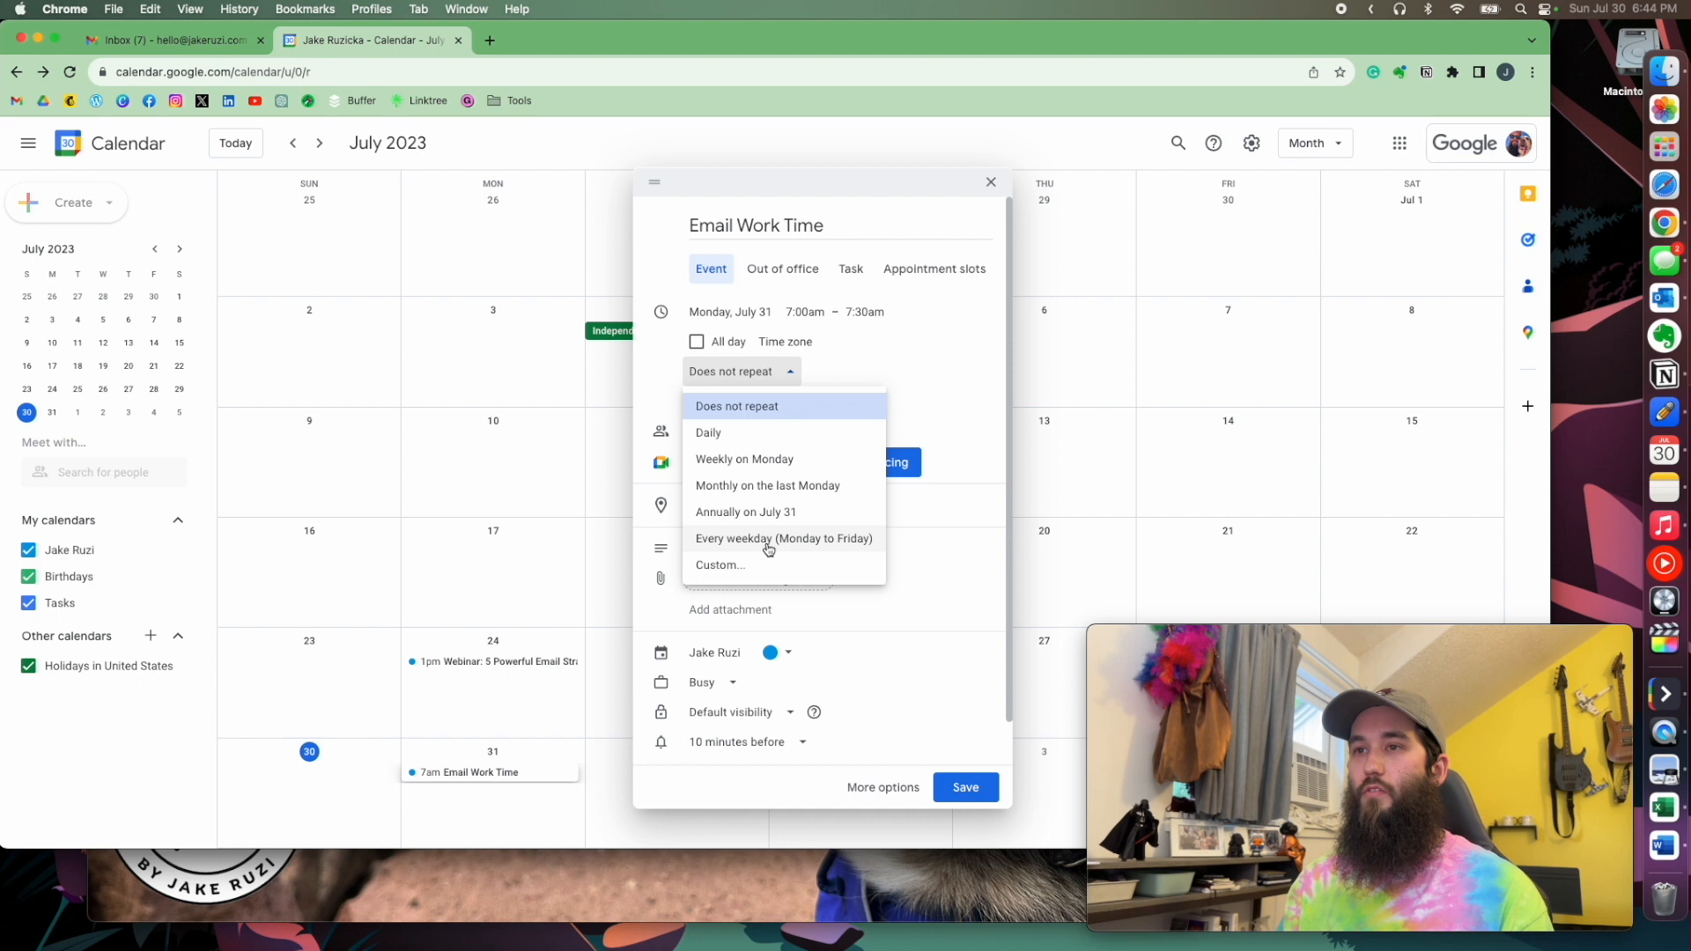
# Step: Repeat the morning event every weekday (Monday to Friday), remove its 10-minute notification, and save it
pyautogui.click(768, 539)
pyautogui.scroll(-2, 939, 532)
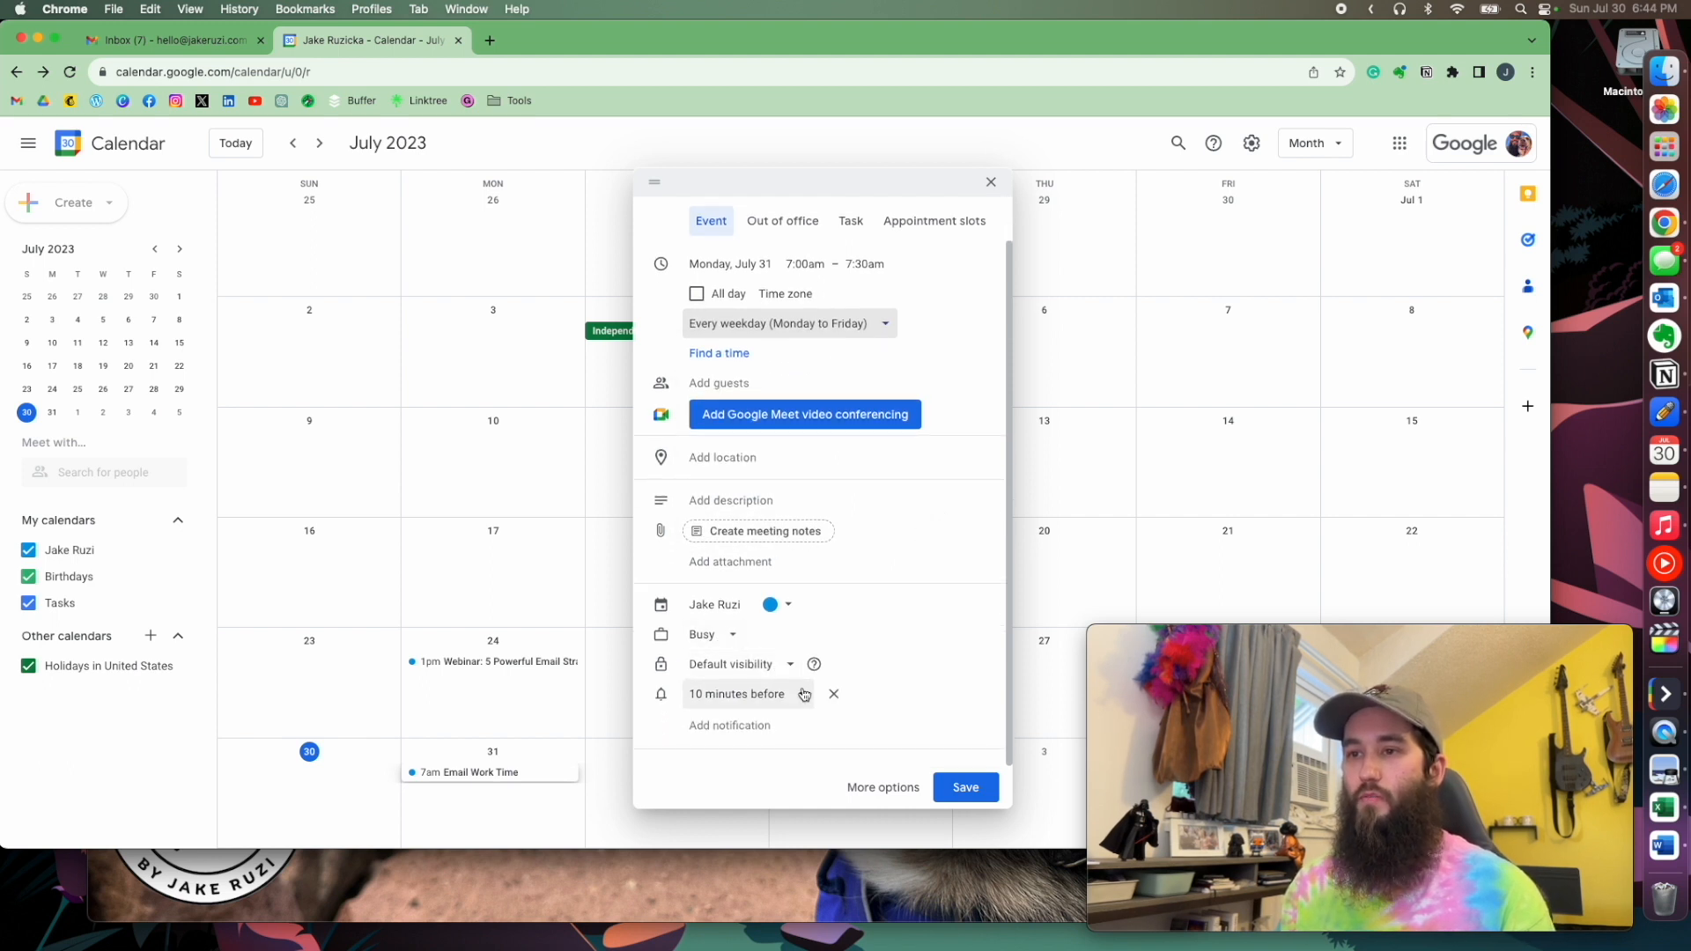
pyautogui.scroll(1, 834, 695)
pyautogui.click(959, 788)
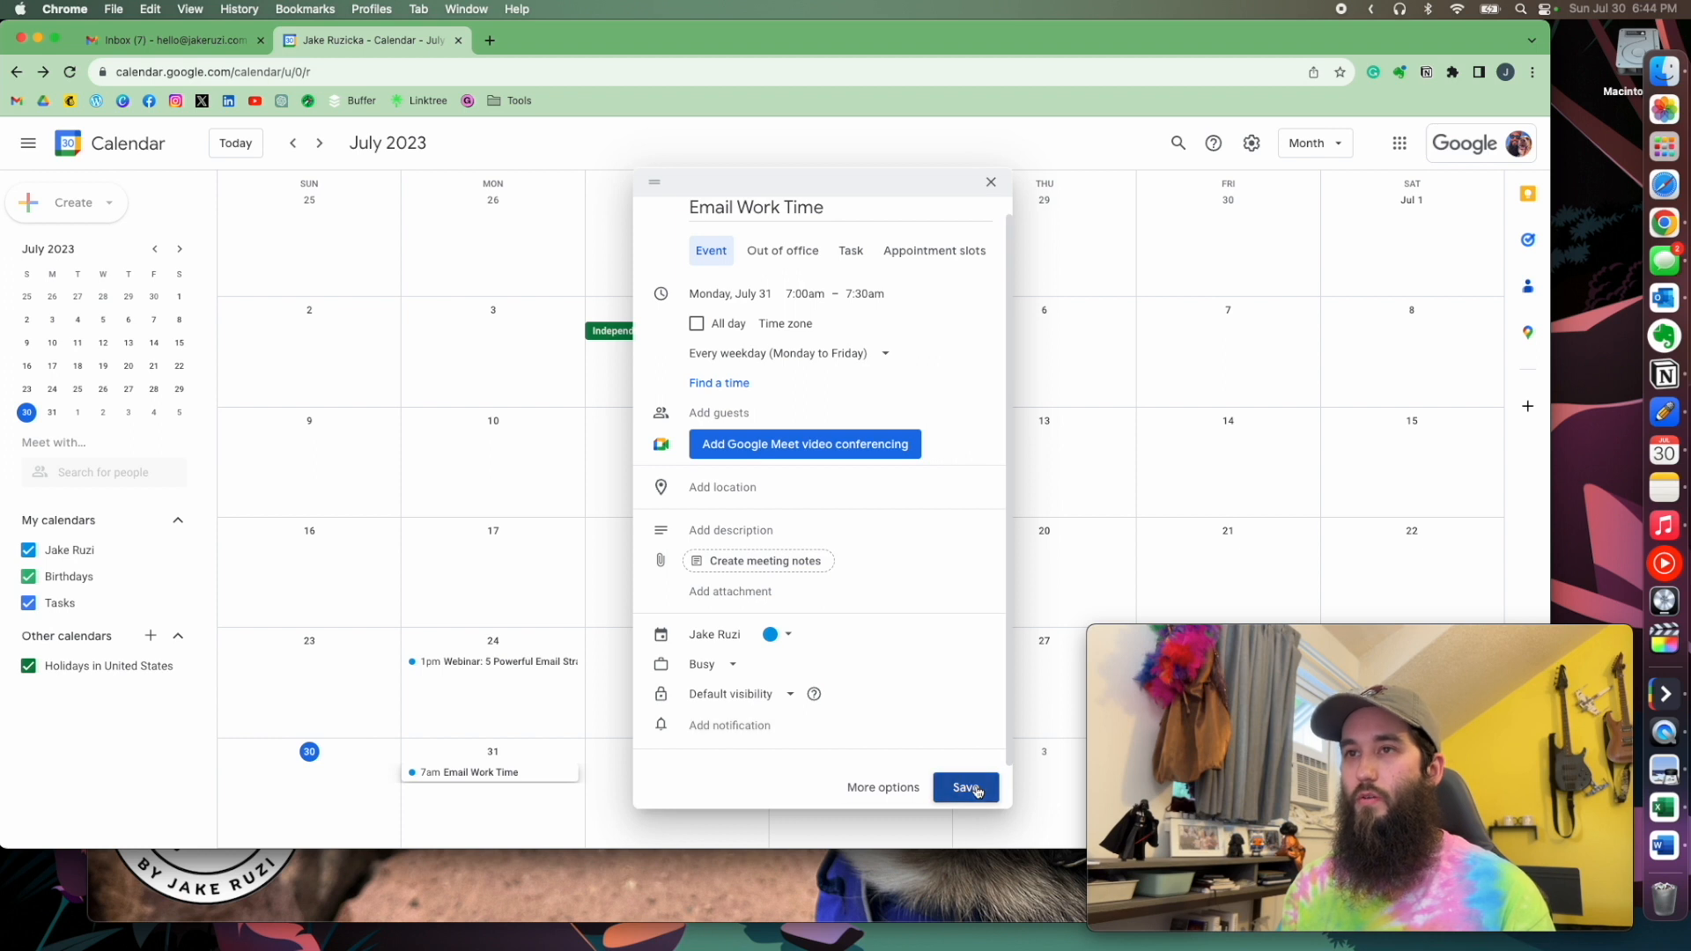
# Step: Create a second event on Monday, July 31, in the August view and title it "Email Work Time"
pyautogui.scroll(-1, 521, 298)
pyautogui.click(450, 267)
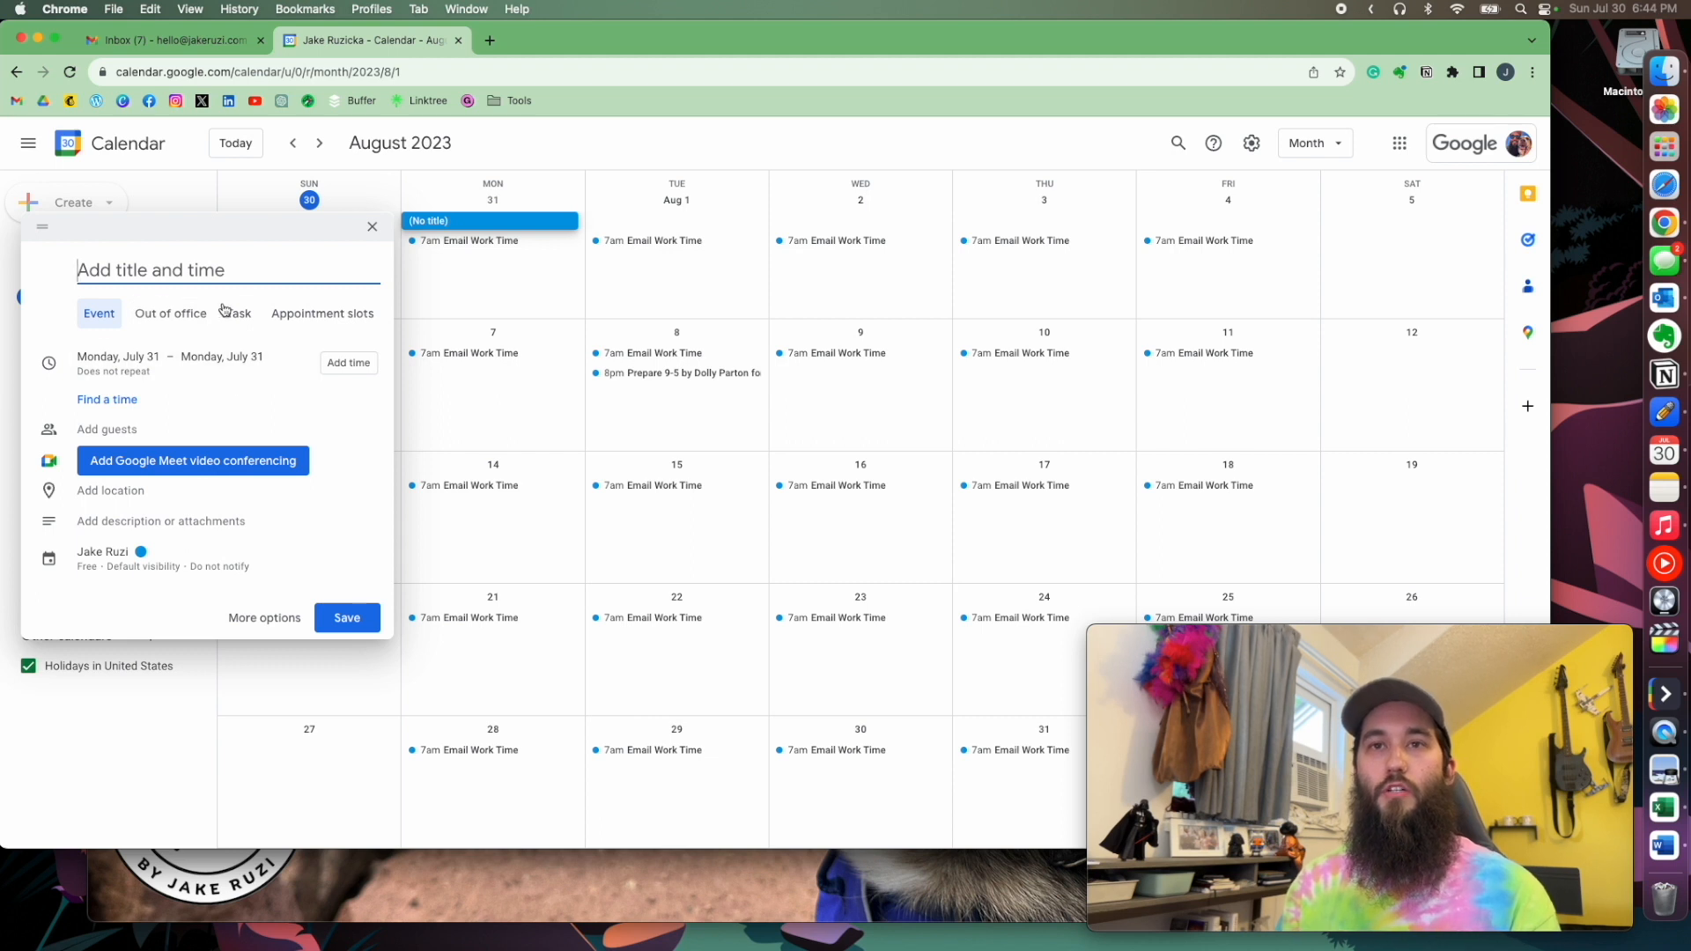
pyautogui.moveTo(208, 223); pyautogui.dragTo(684, 242)
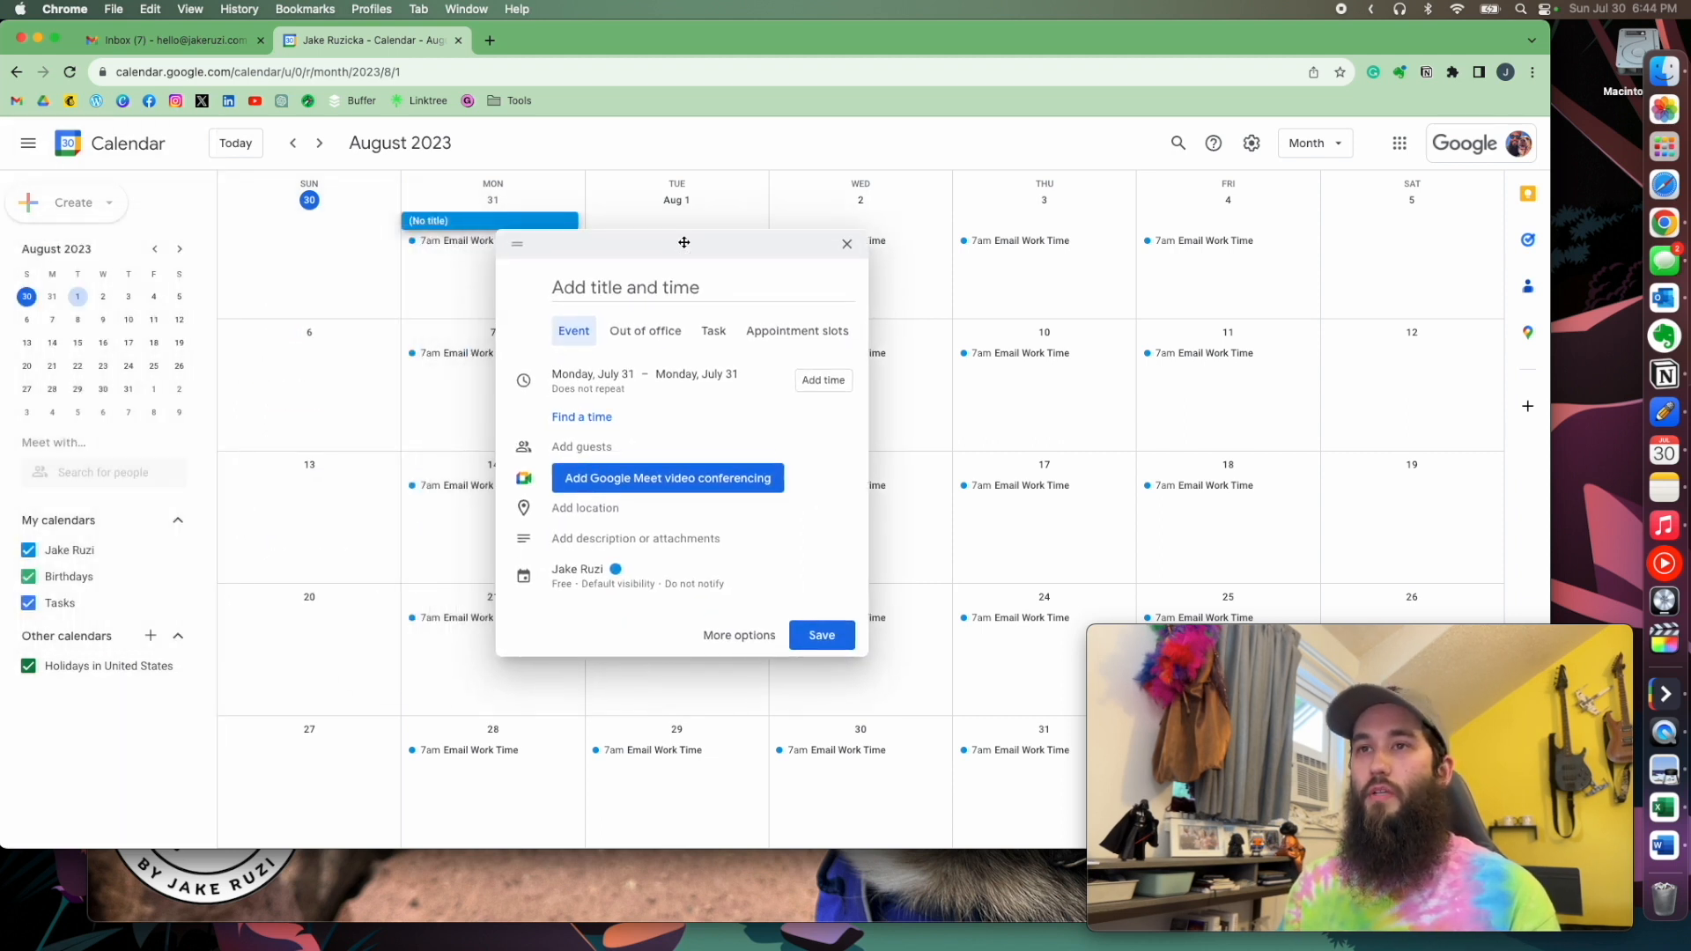
pyautogui.click(672, 294)
pyautogui.write('Email')
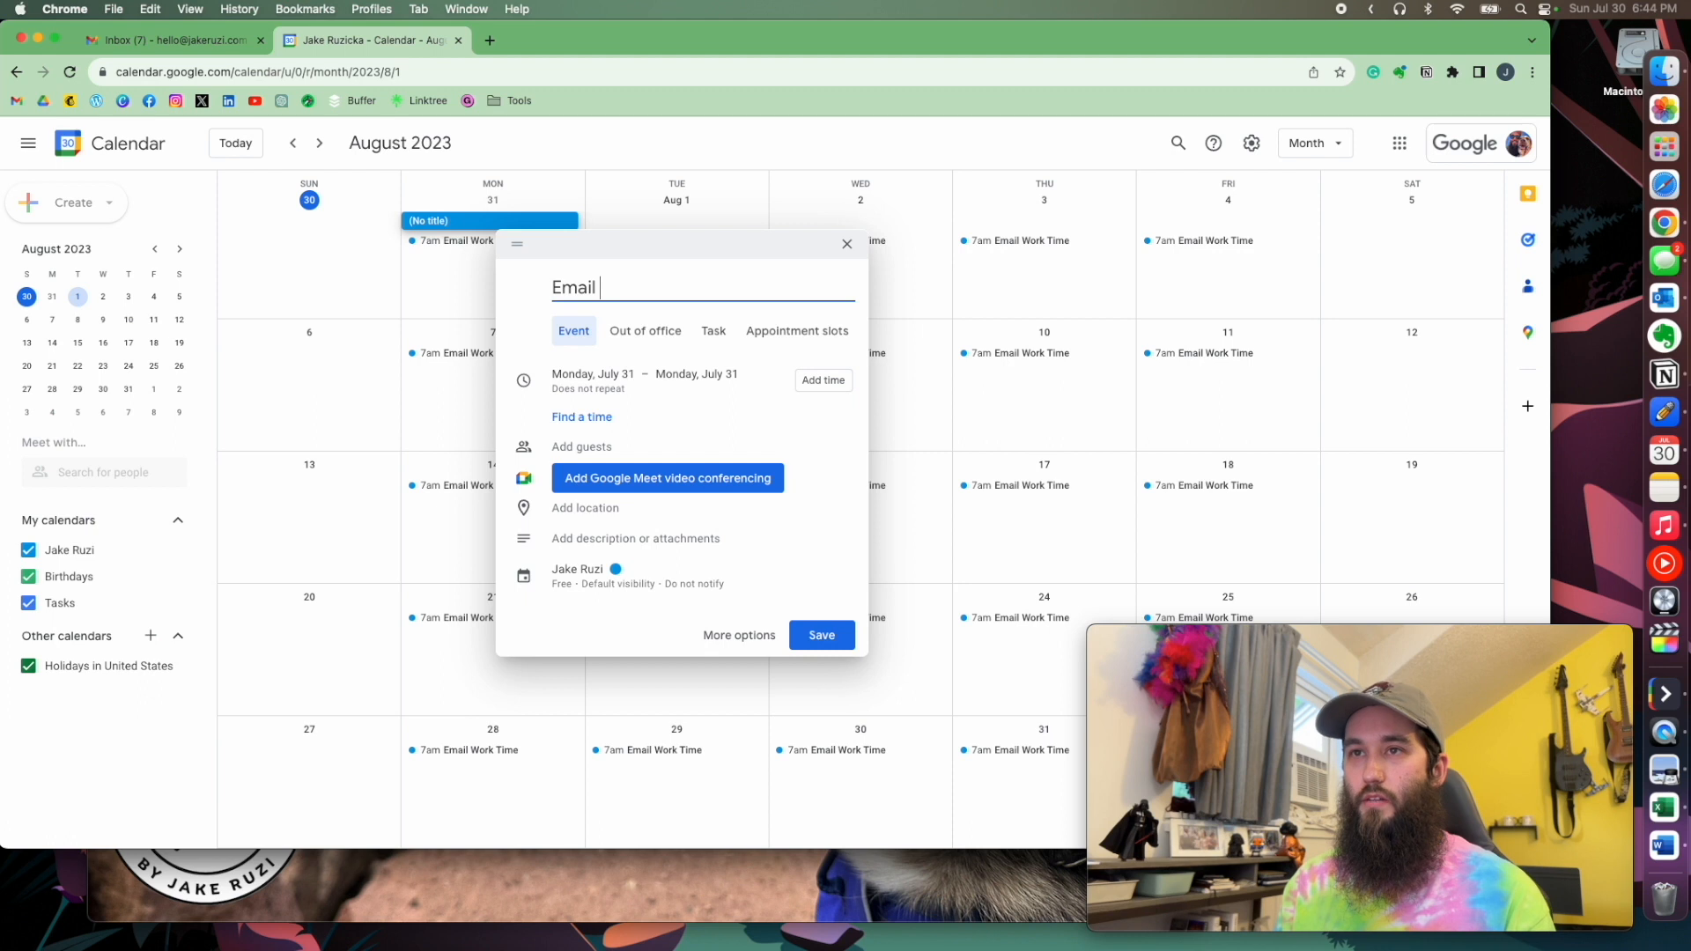
pyautogui.write(' Work Time')
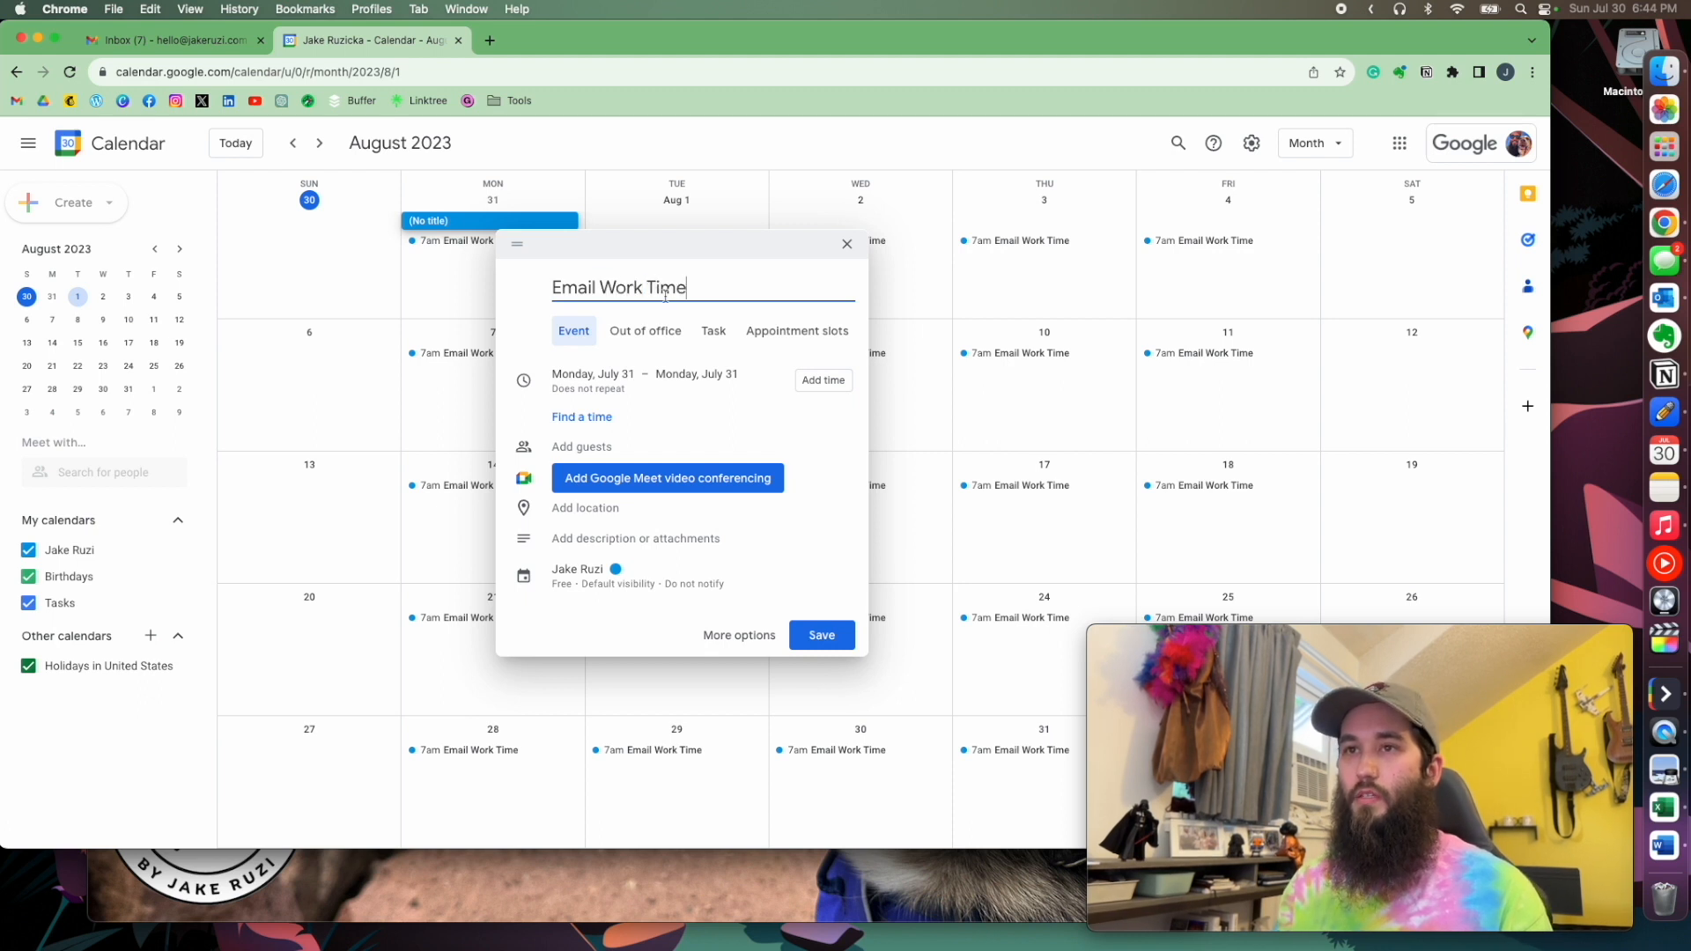
# Step: Add a time to the second Email Work Time event, with a 3:00pm start and a chosen end time
pyautogui.click(800, 388)
pyautogui.click(670, 375)
pyautogui.scroll(7, 705, 528)
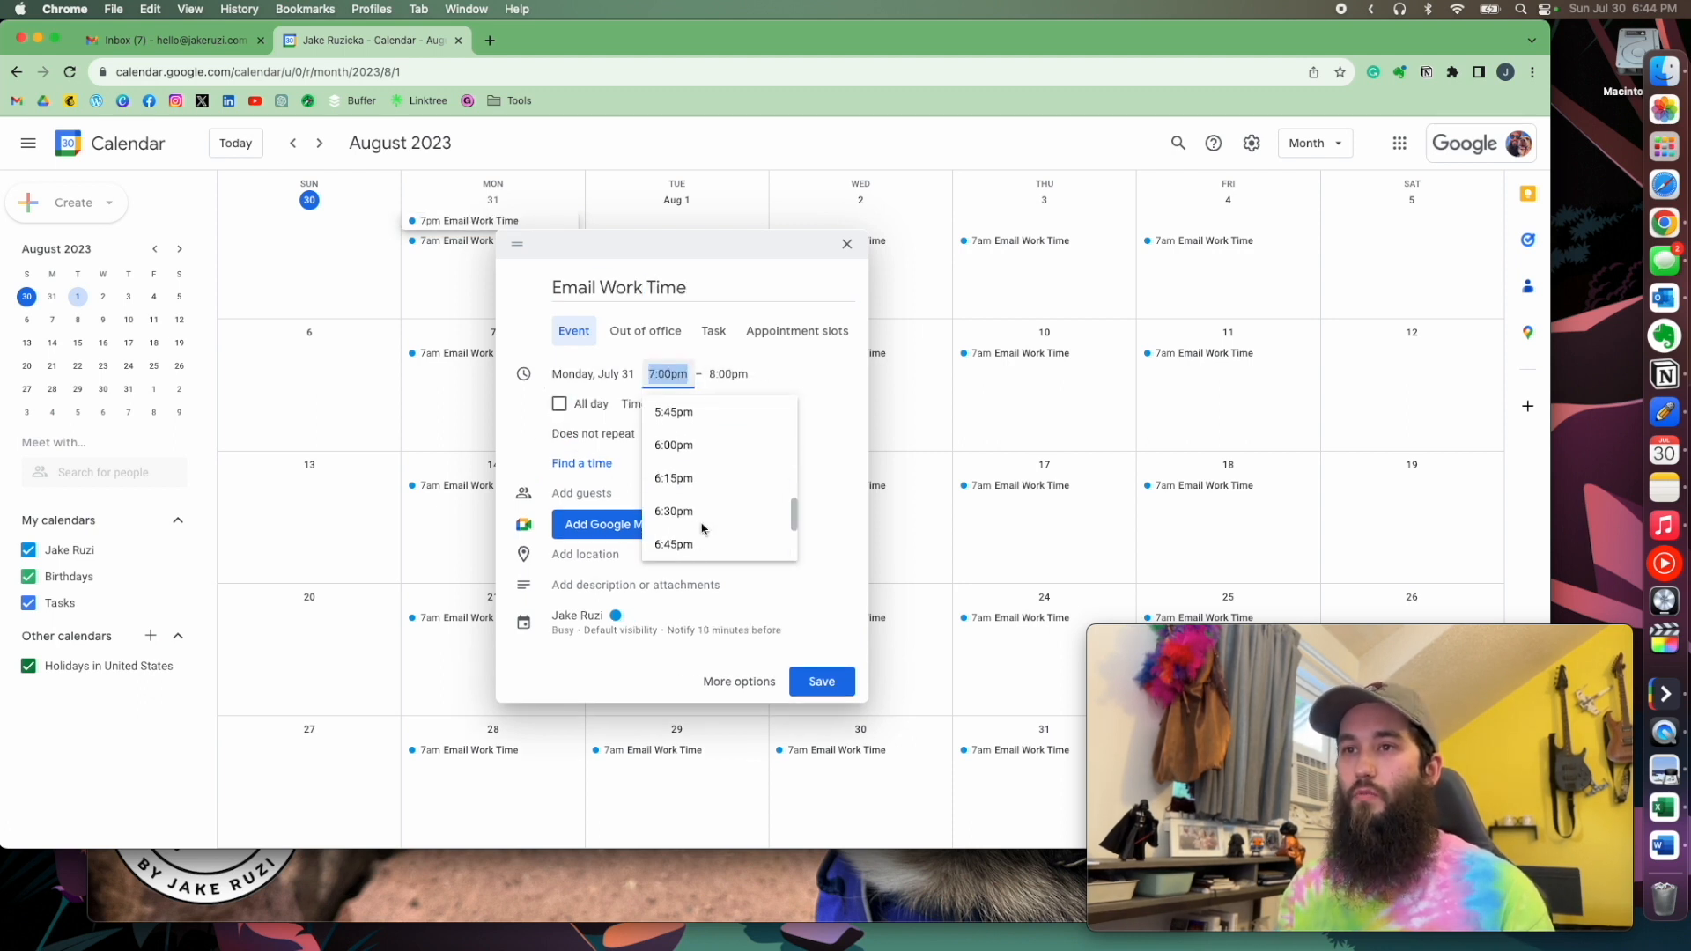
pyautogui.click(703, 527)
pyautogui.click(728, 377)
pyautogui.click(730, 410)
# Step: Repeat the 3pm event every weekday (Monday to Friday) and save it
pyautogui.click(647, 433)
pyautogui.click(742, 594)
pyautogui.click(742, 624)
pyautogui.click(833, 781)
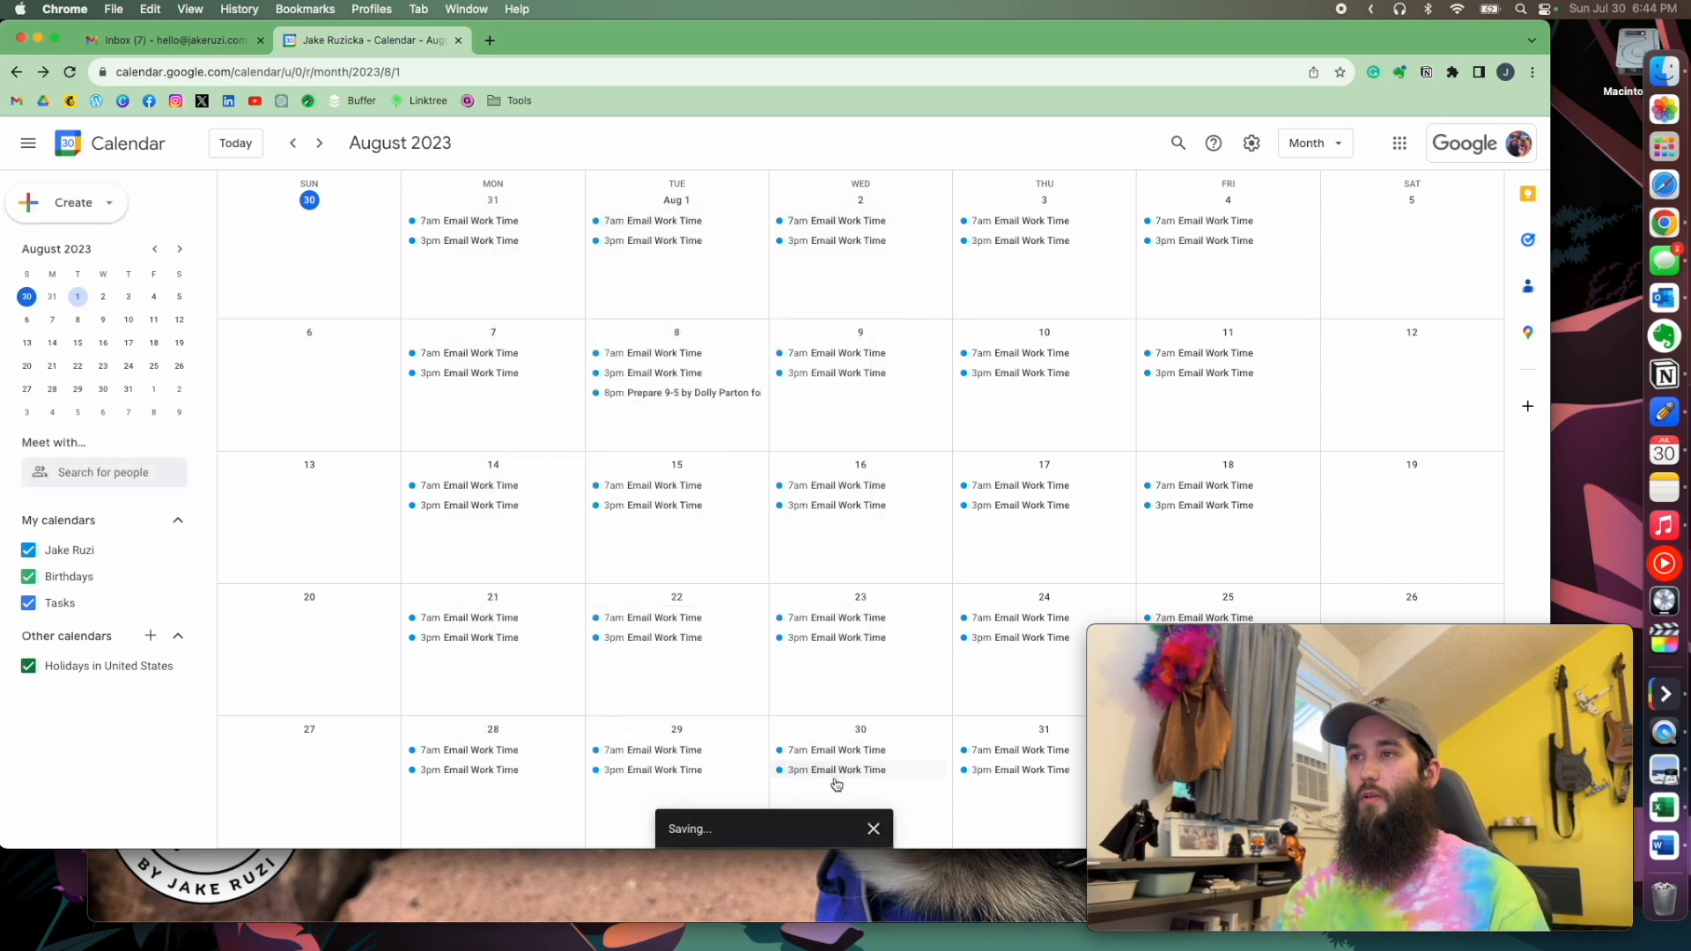